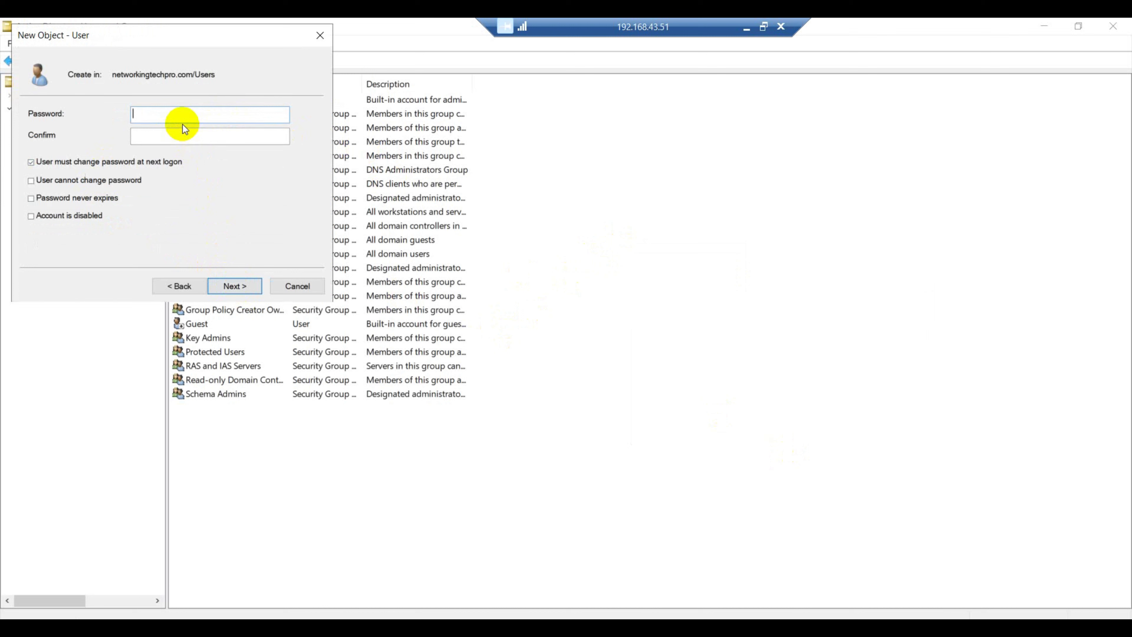
Set and confirm abc's password, clear 'User must change password at next logon', and finish the wizard
{"action": "type", "text": "••••••••••"}
{"action": "left_click", "coordinate": [31, 162]}
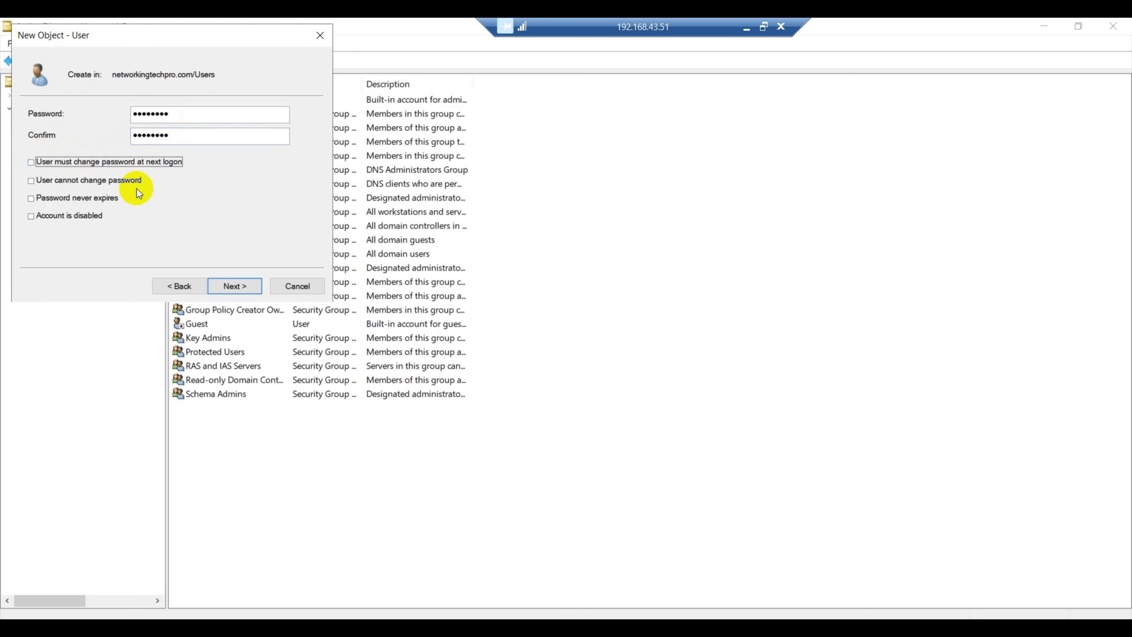
{"action": "left_click", "coordinate": [229, 287]}
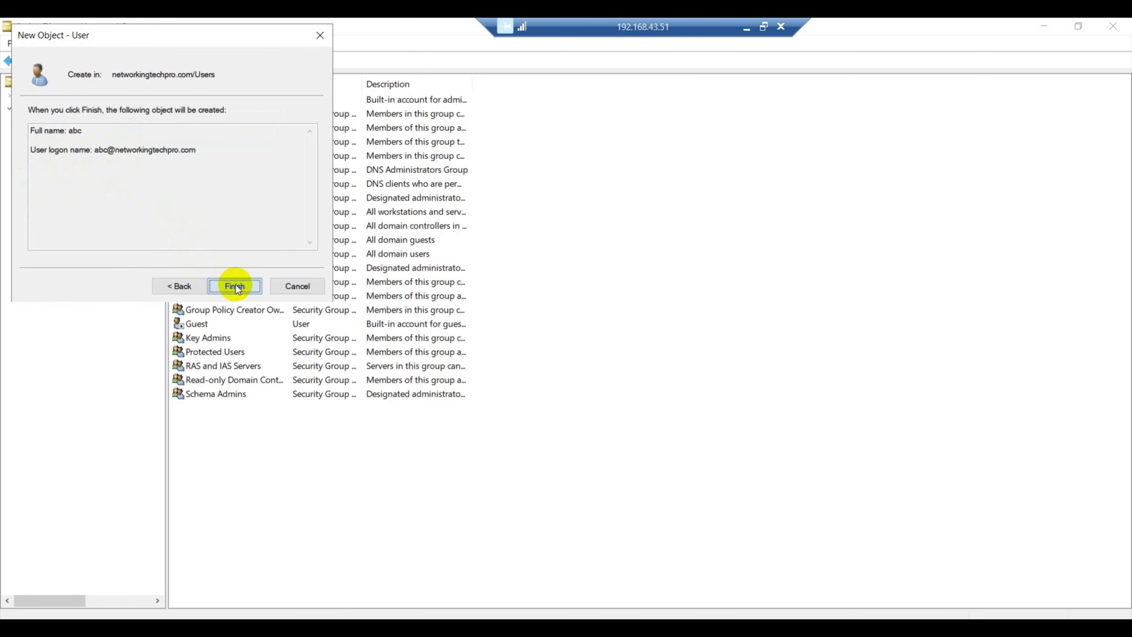
{"action": "left_click", "coordinate": [235, 286]}
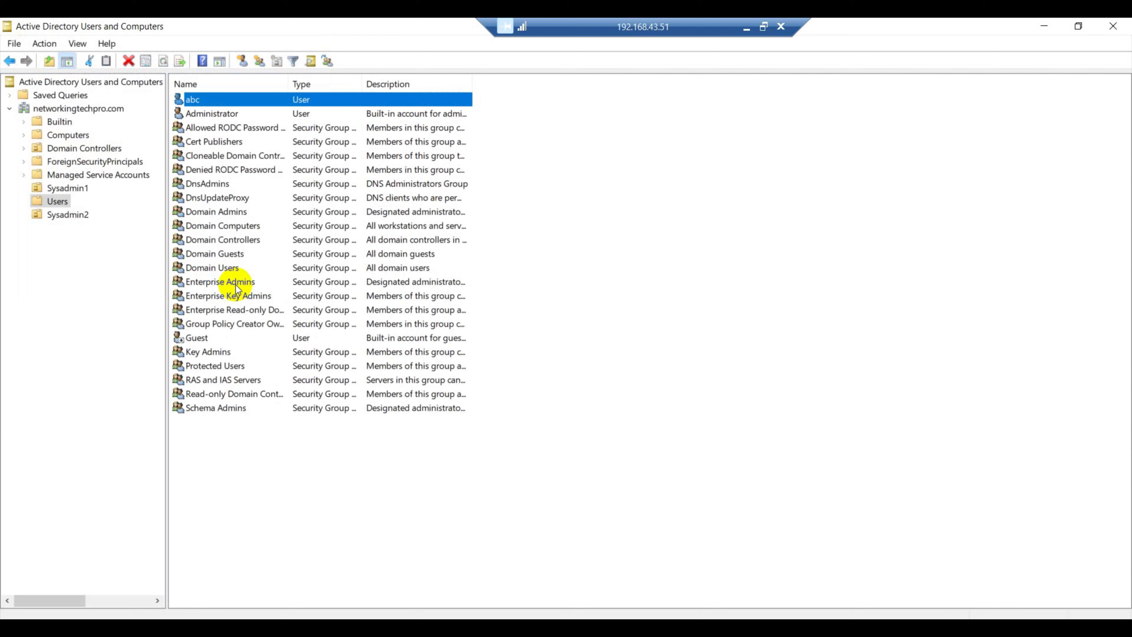
Add user abc to the Administrators group through Member Of and apply the change
{"action": "double_click", "coordinate": [211, 101]}
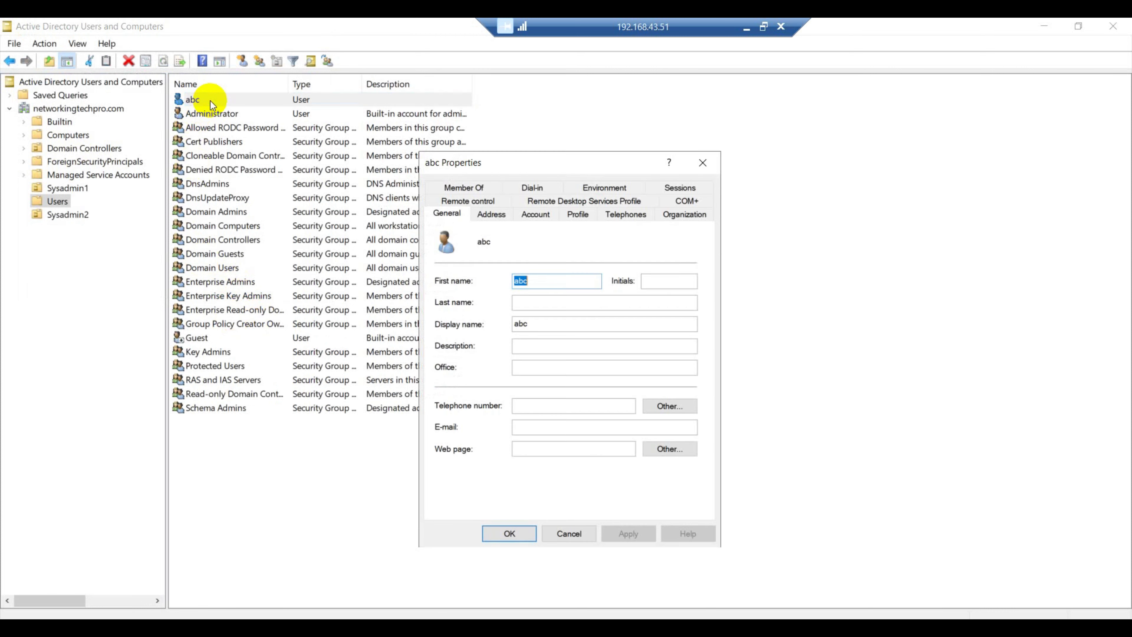
{"action": "left_click", "coordinate": [463, 188]}
{"action": "left_click", "coordinate": [460, 393]}
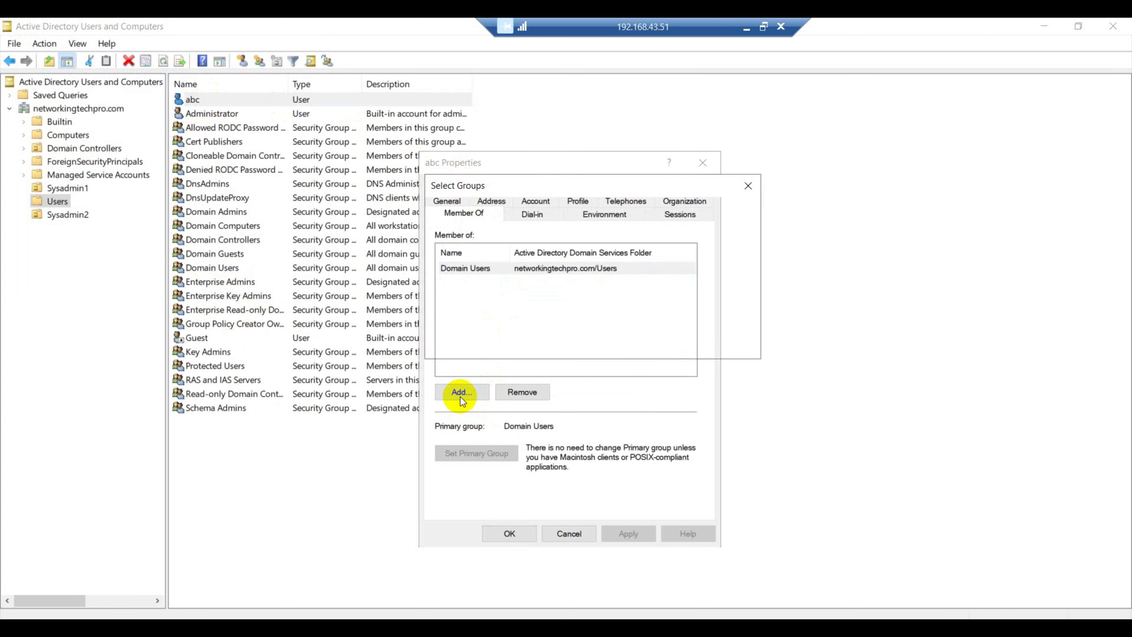
{"action": "type", "text": "adm"}
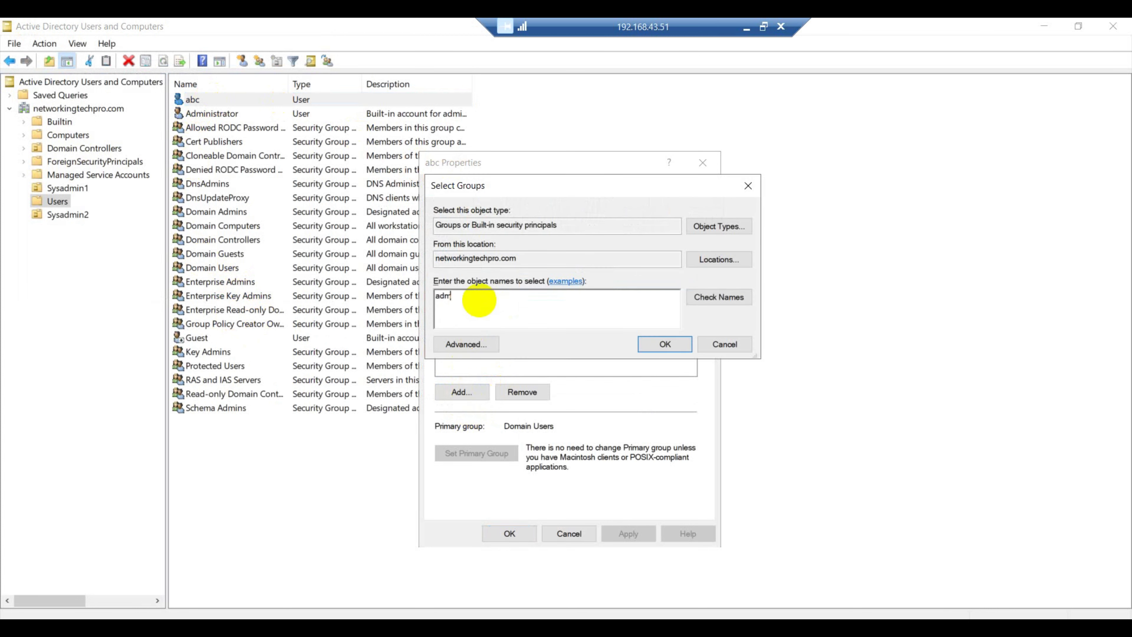
{"action": "left_click", "coordinate": [718, 301]}
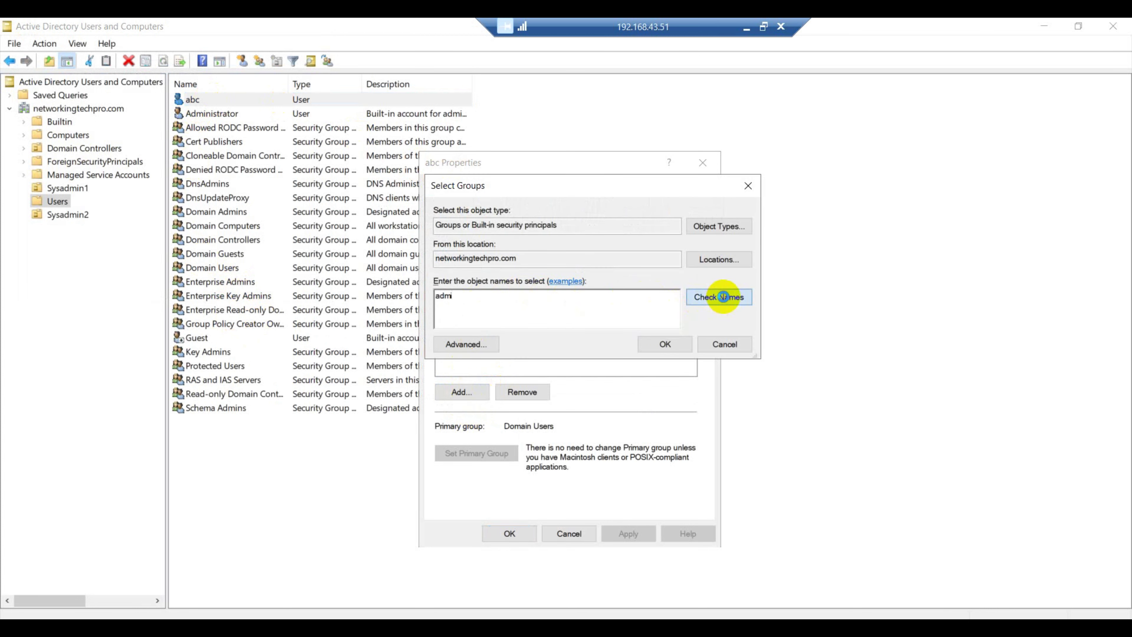
{"action": "left_click", "coordinate": [667, 347]}
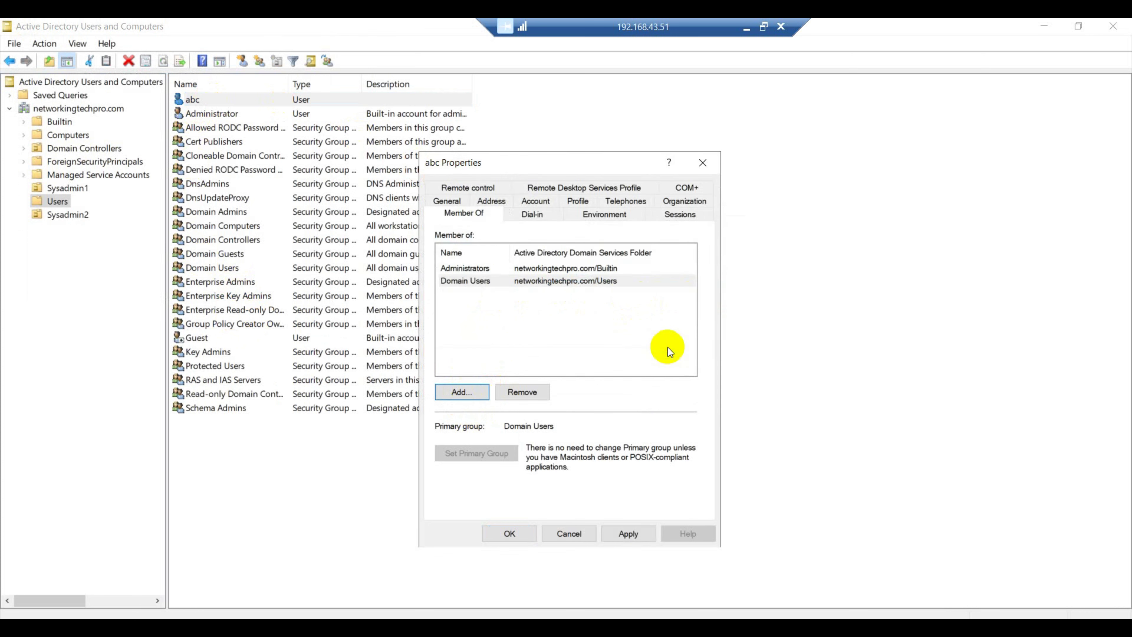
{"action": "left_click", "coordinate": [643, 534]}
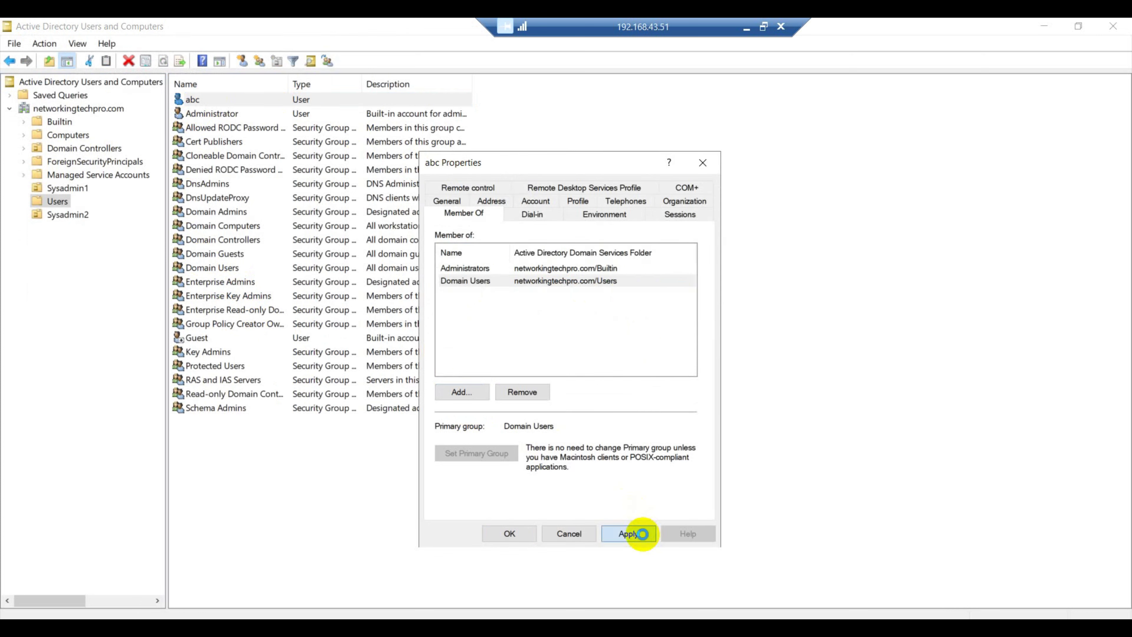
{"action": "left_click", "coordinate": [509, 534]}
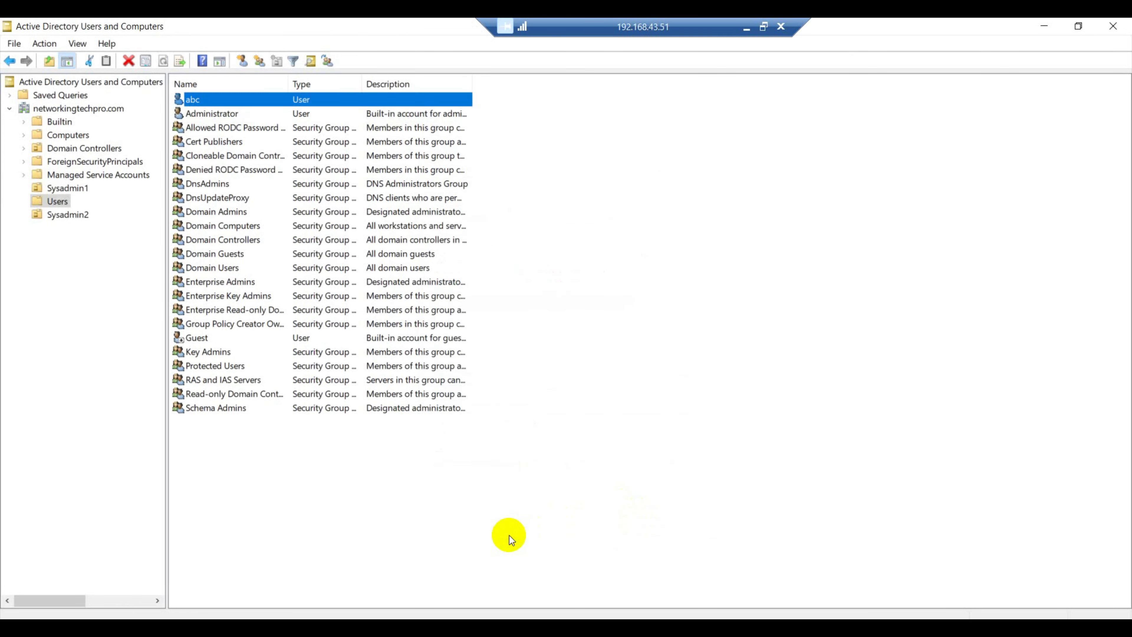
Refresh the user list, then create the Netadmin organizational unit under networkingtechpro.com
{"action": "right_click", "coordinate": [655, 116]}
{"action": "left_click", "coordinate": [697, 198]}
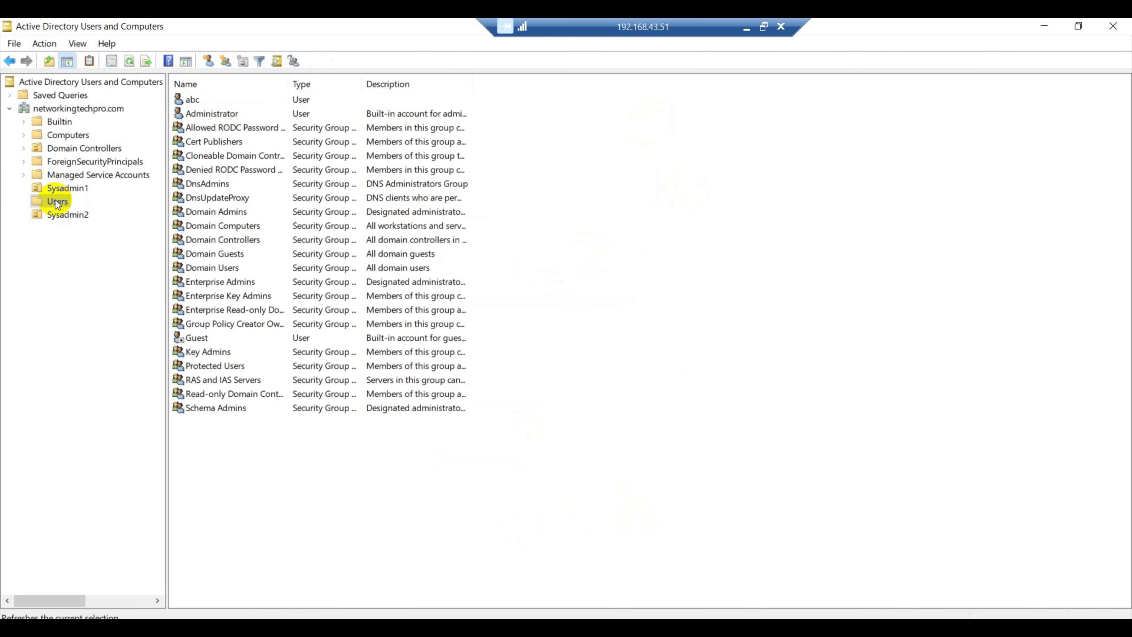
{"action": "left_click", "coordinate": [58, 107]}
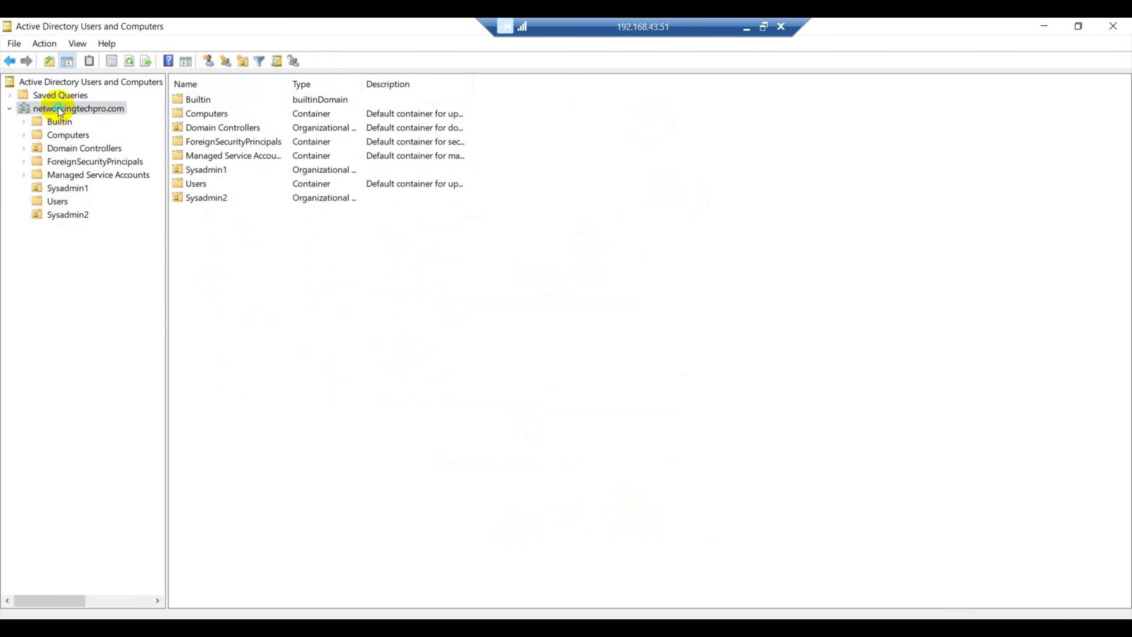
{"action": "right_click", "coordinate": [58, 107]}
{"action": "mouse_move", "coordinate": [139, 226]}
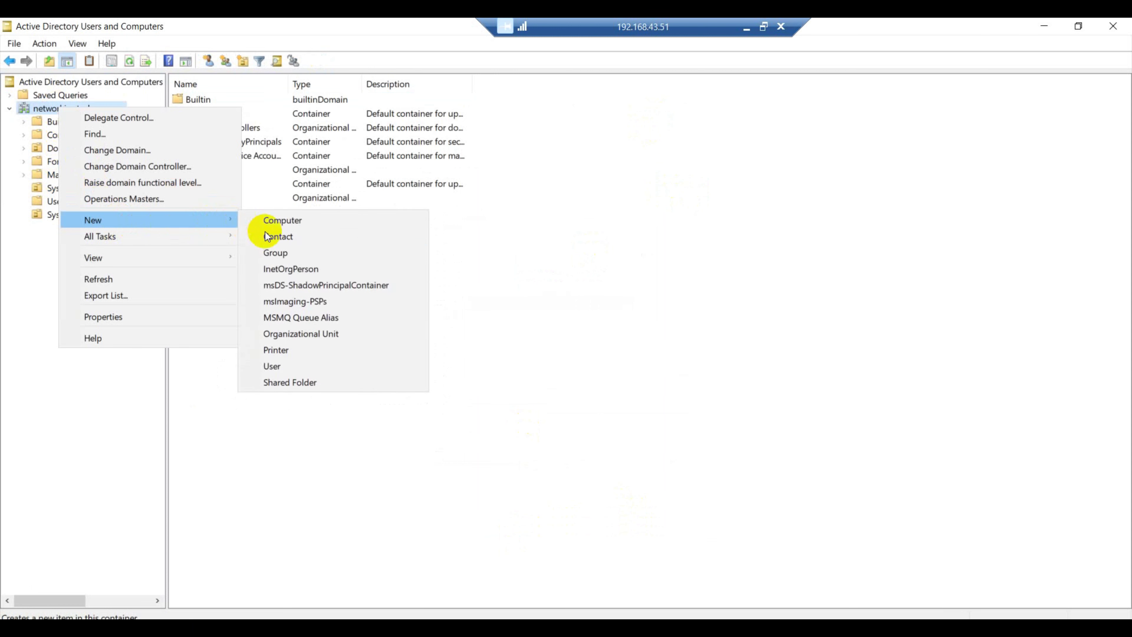
{"action": "left_click", "coordinate": [285, 336]}
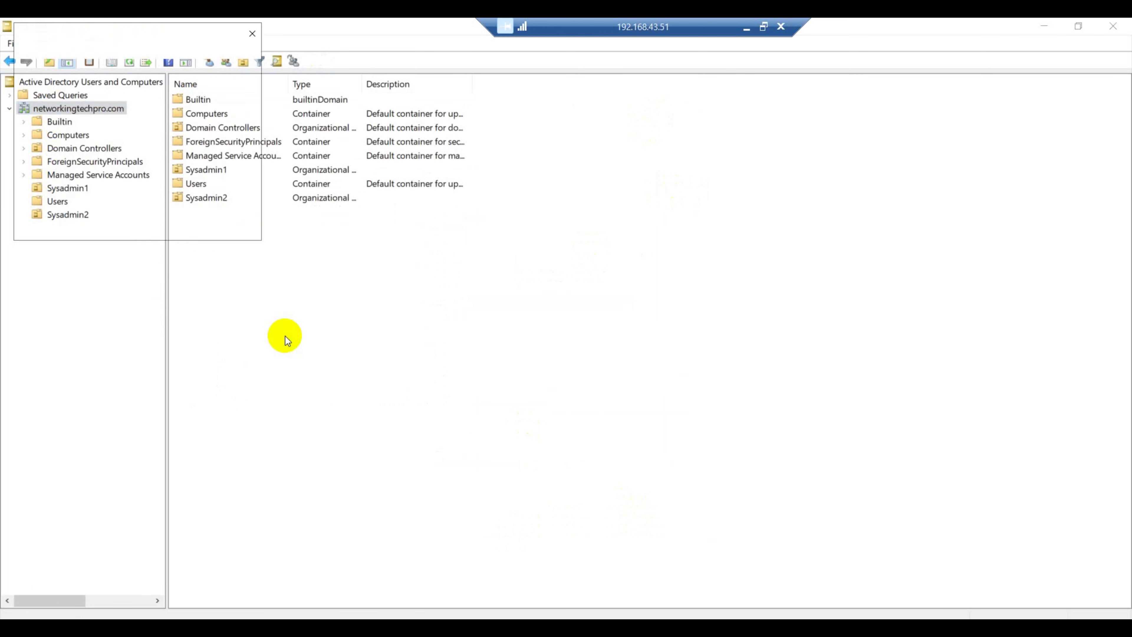
{"action": "type", "text": "Net"}
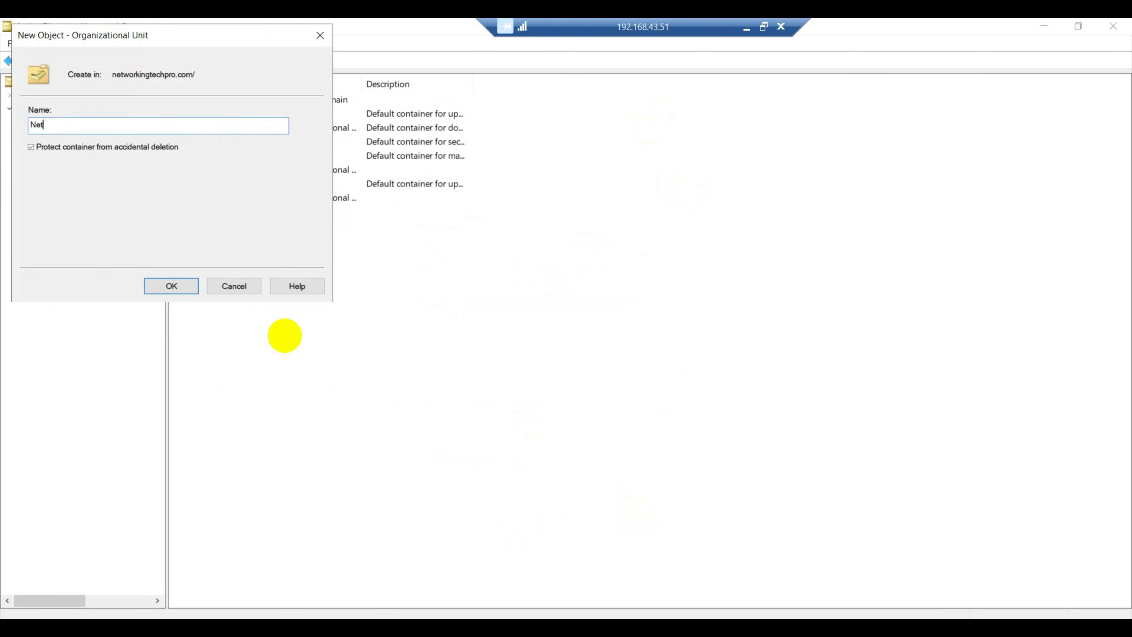
{"action": "type", "text": "admin"}
{"action": "left_click", "coordinate": [175, 287]}
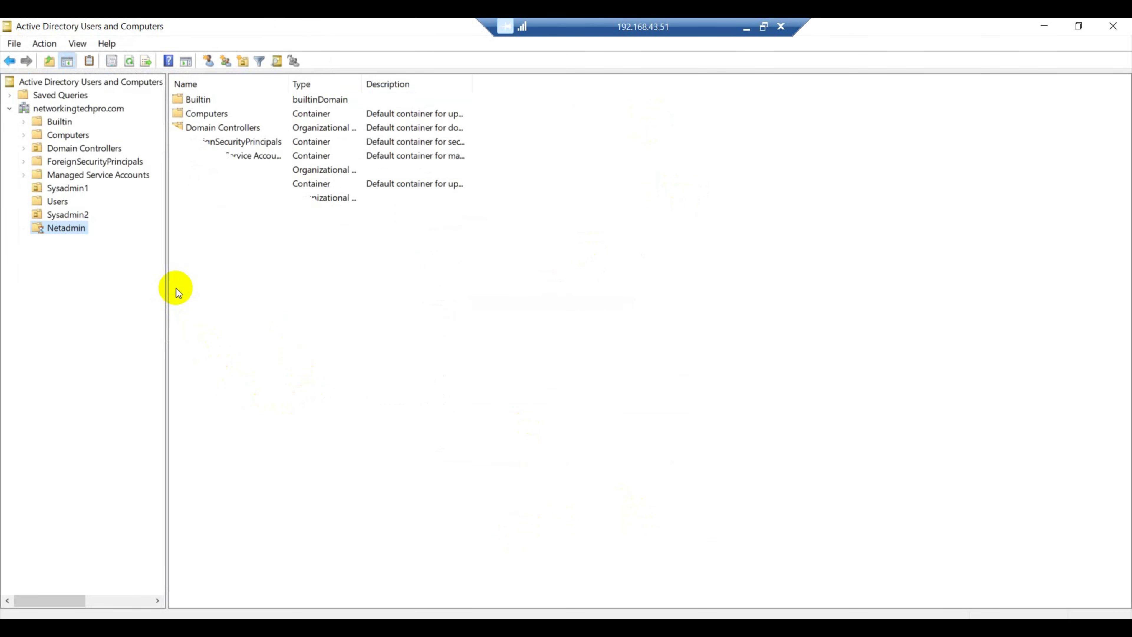
Create the Group1 security group in the Netadmin unit
{"action": "right_click", "coordinate": [261, 165]}
{"action": "mouse_move", "coordinate": [311, 225]}
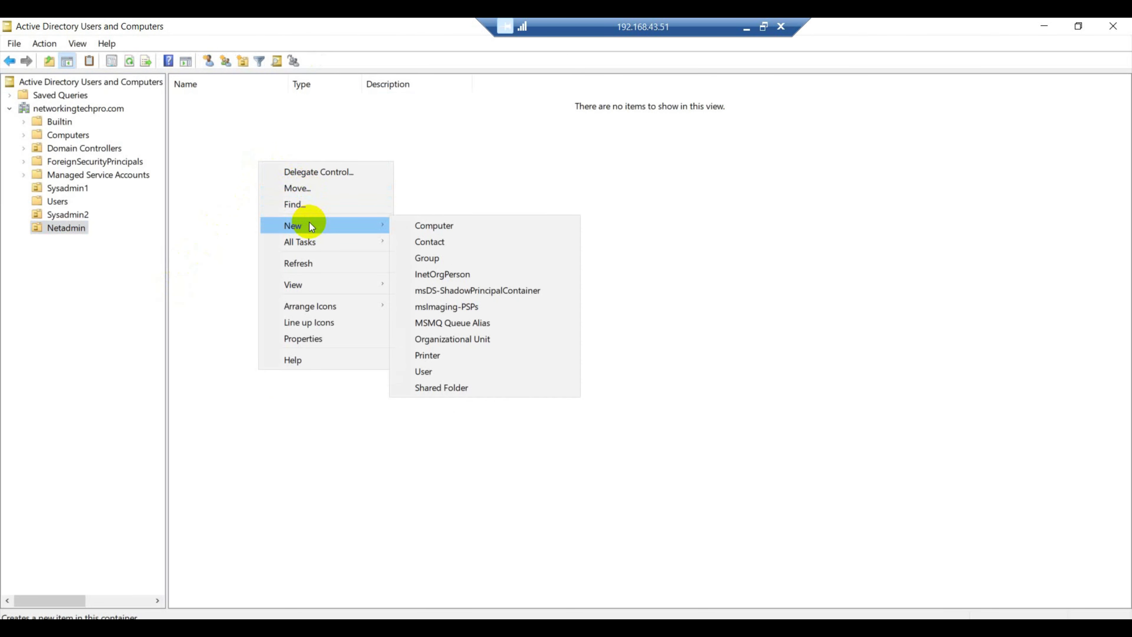
{"action": "left_click", "coordinate": [431, 259]}
{"action": "type", "text": "G"}
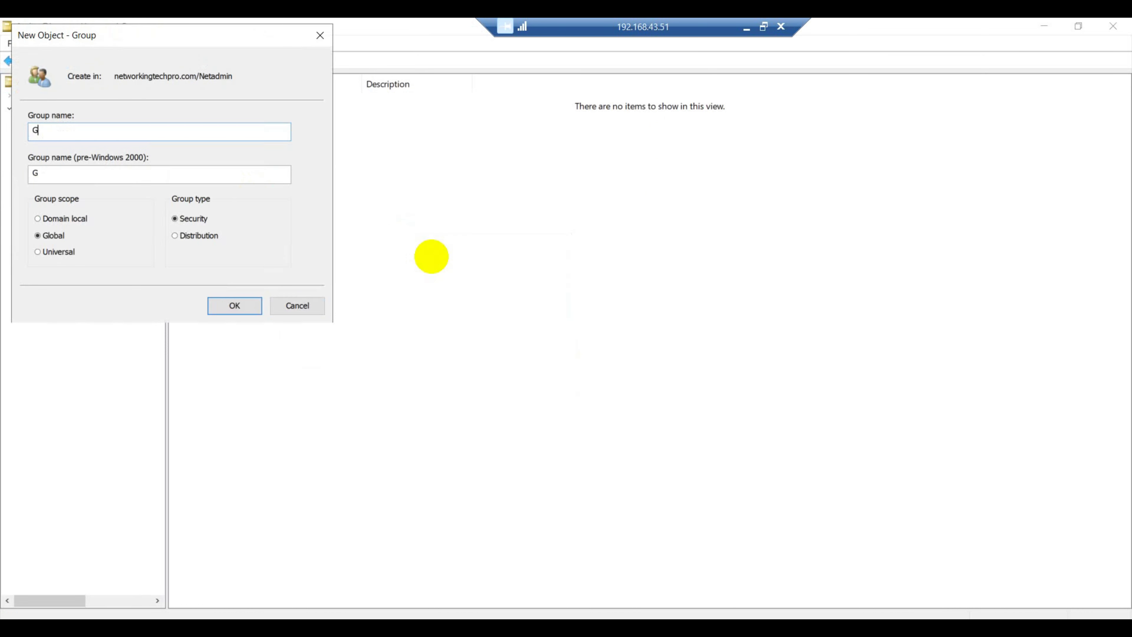
{"action": "type", "text": "roup1"}
{"action": "left_click", "coordinate": [251, 307]}
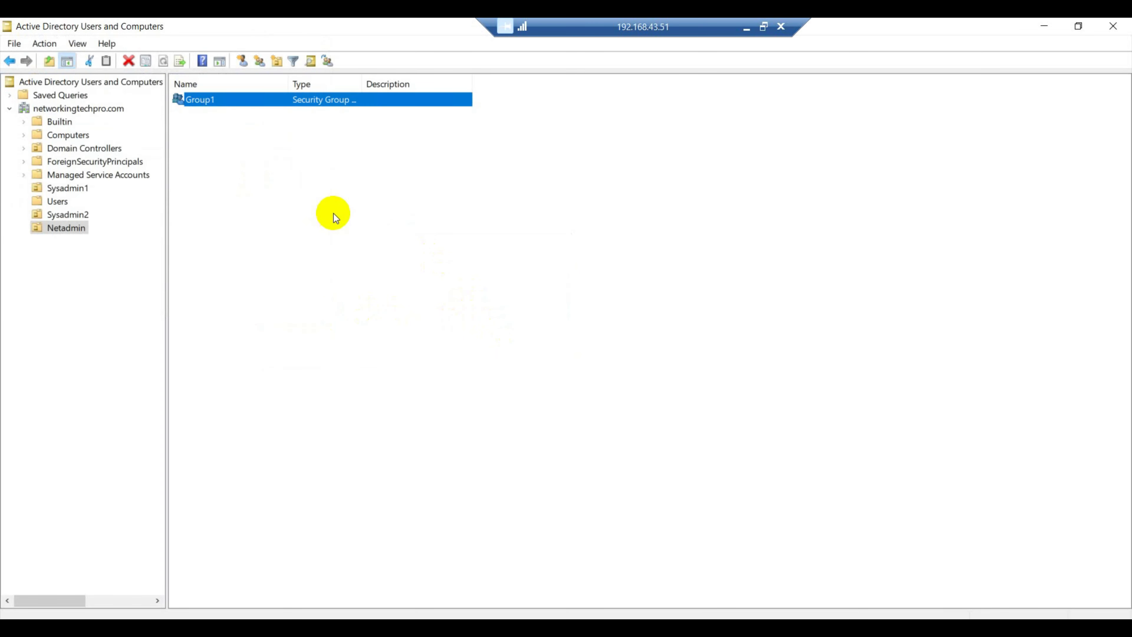
Create a second security group, Group2, in Netadmin
{"action": "right_click", "coordinate": [287, 187]}
{"action": "mouse_move", "coordinate": [341, 249]}
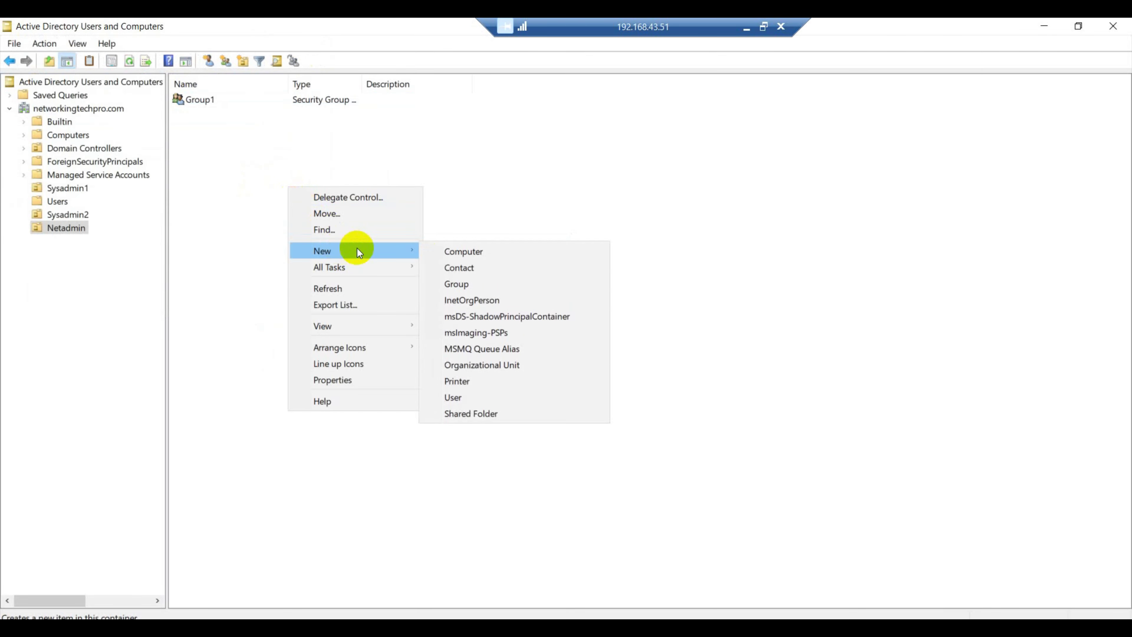
{"action": "left_click", "coordinate": [464, 277]}
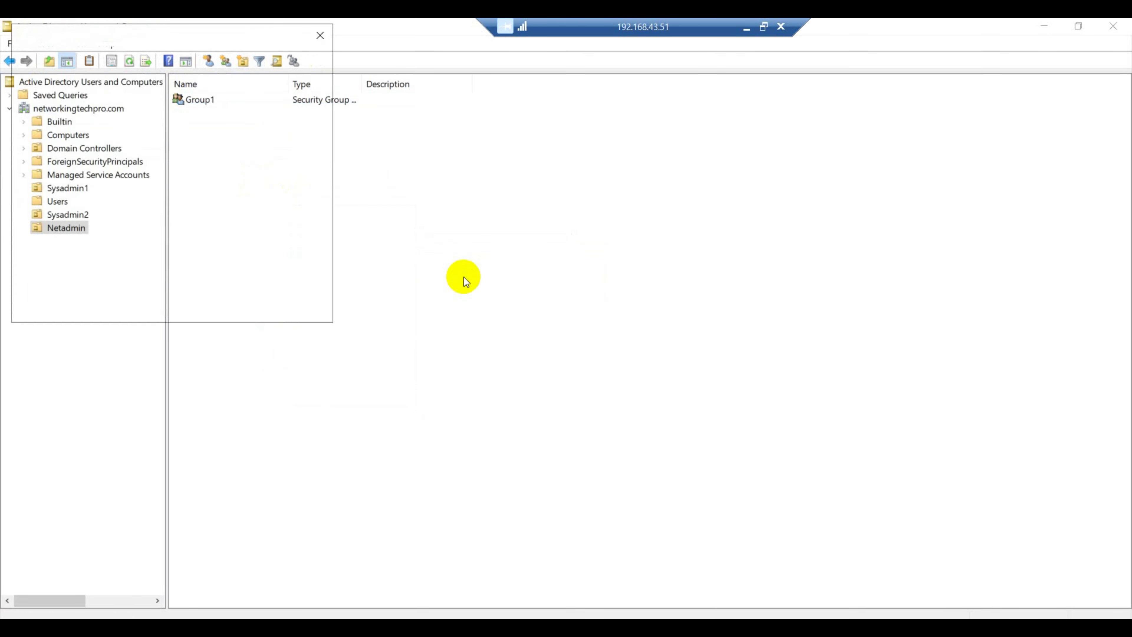
{"action": "type", "text": "Gro"}
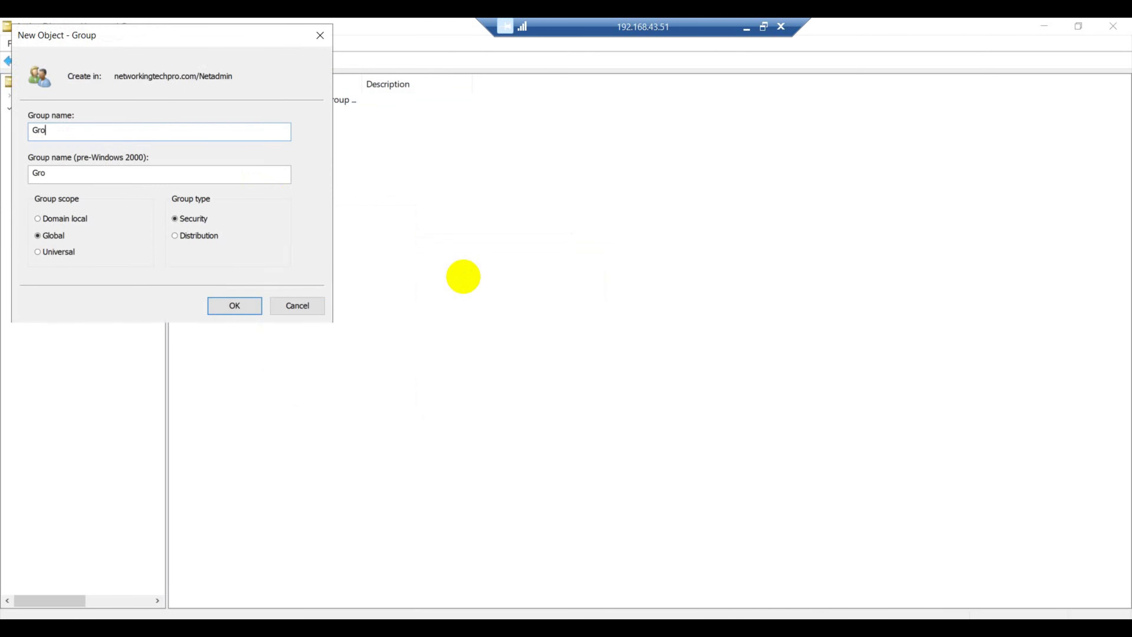
{"action": "type", "text": "up2"}
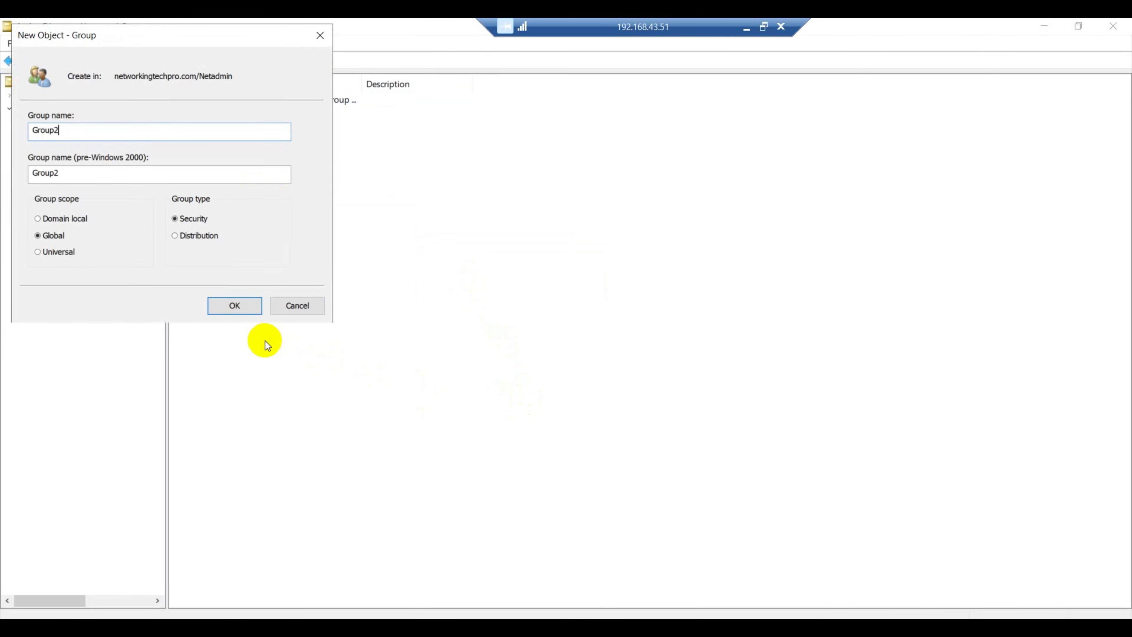
{"action": "left_click", "coordinate": [234, 313]}
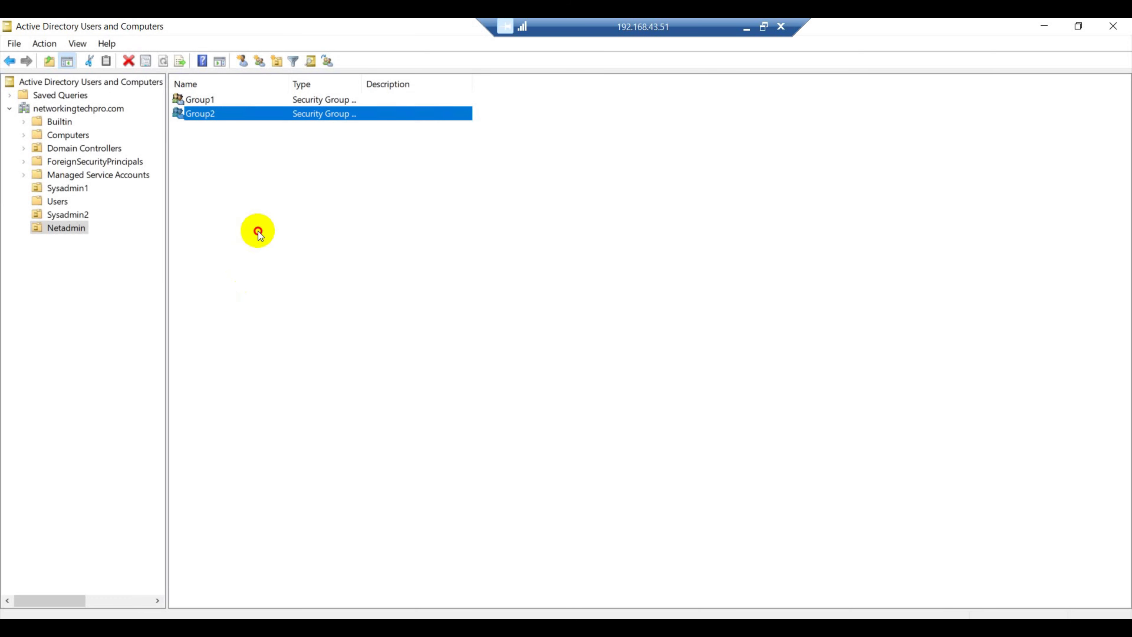
{"action": "left_click", "coordinate": [230, 175]}
Create user test1 with logon name test1 in Netadmin and set its password
{"action": "right_click", "coordinate": [230, 176]}
{"action": "mouse_move", "coordinate": [290, 240]}
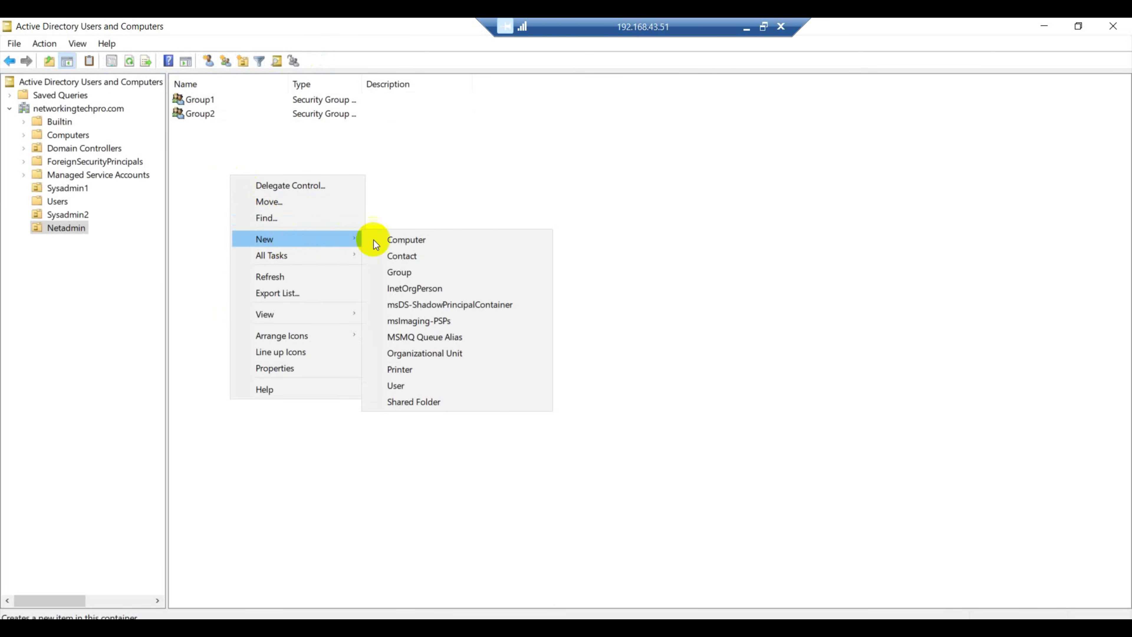
{"action": "left_click", "coordinate": [401, 385]}
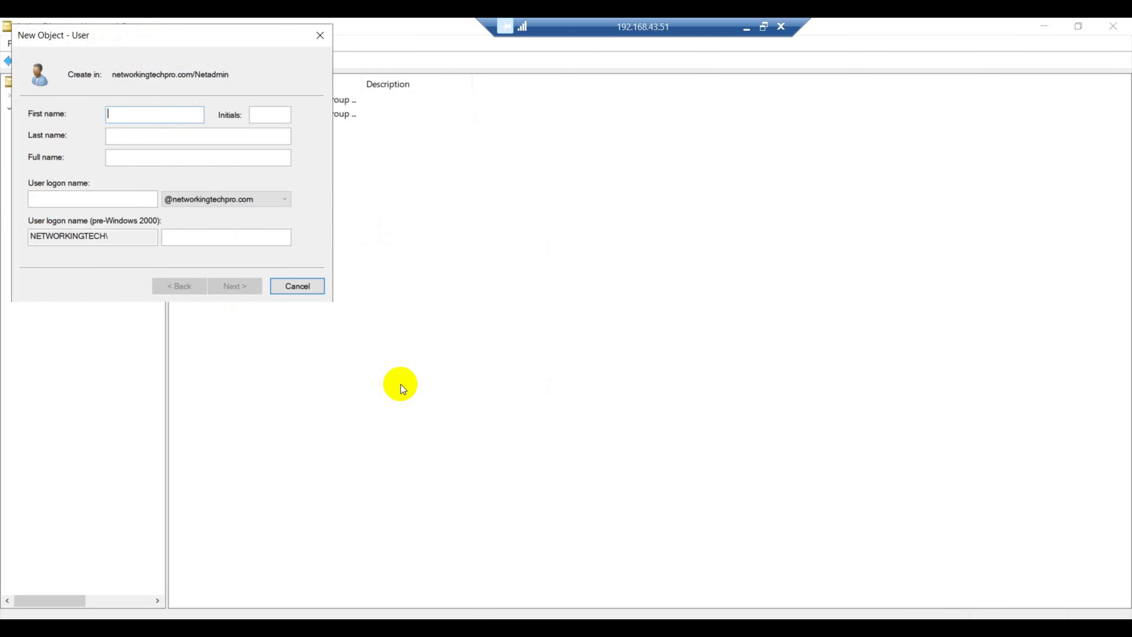
{"action": "type", "text": "test1"}
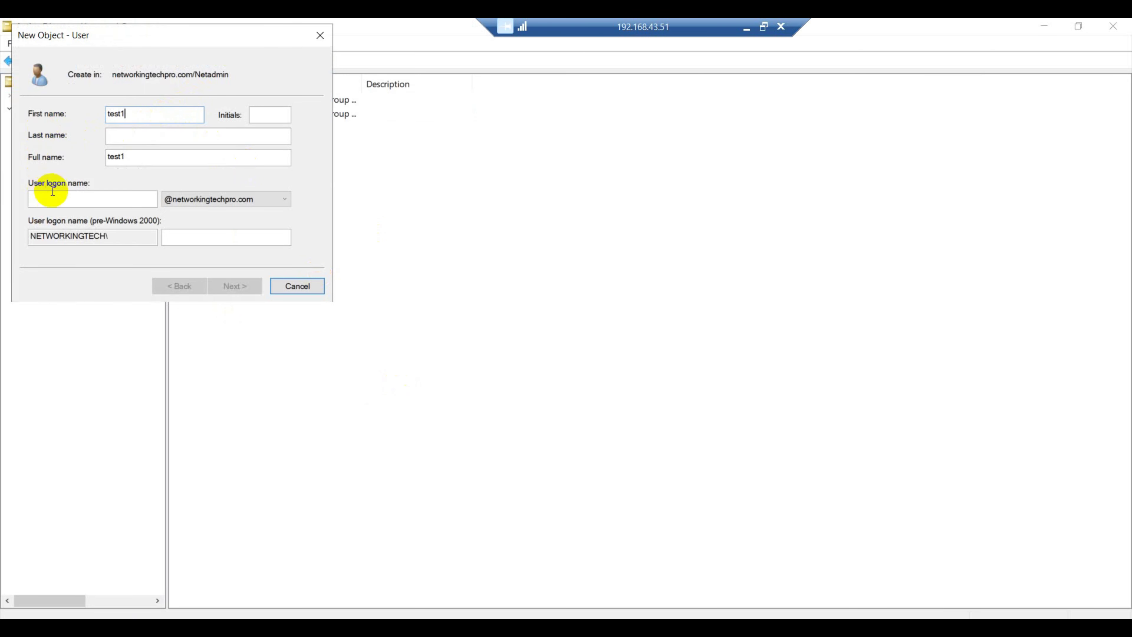
{"action": "left_click", "coordinate": [69, 199]}
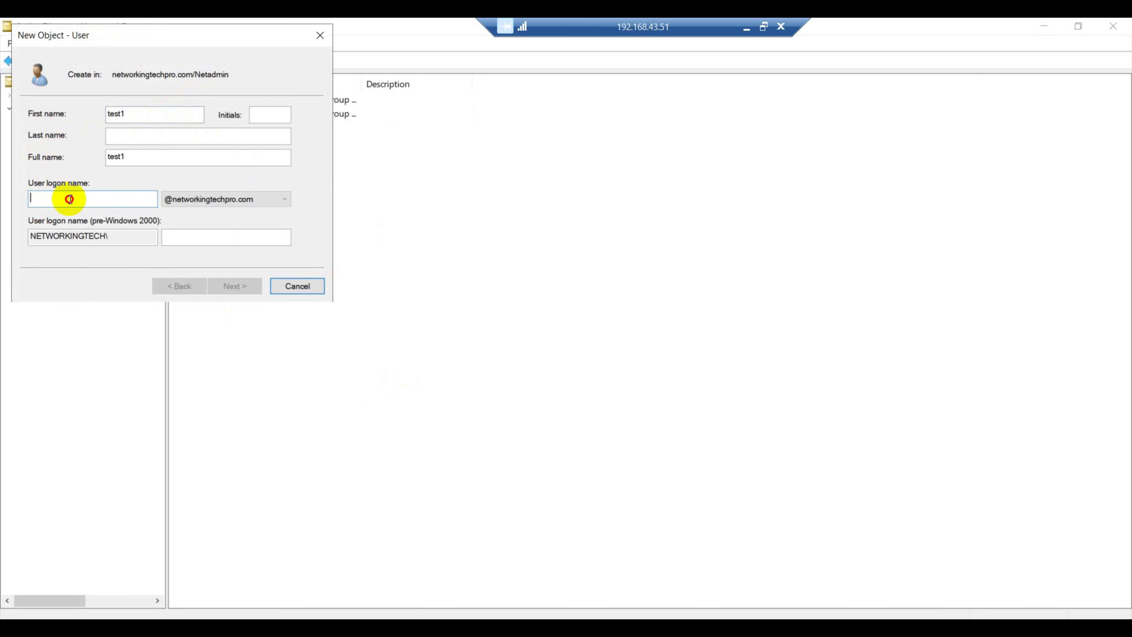
{"action": "type", "text": "test1"}
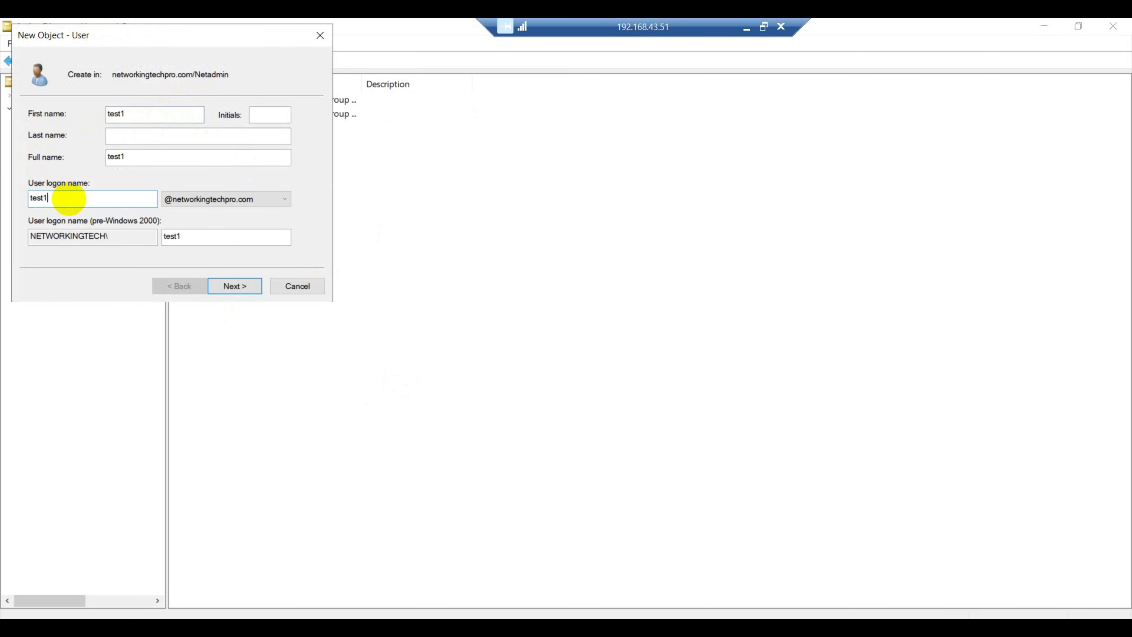
{"action": "left_click", "coordinate": [236, 286]}
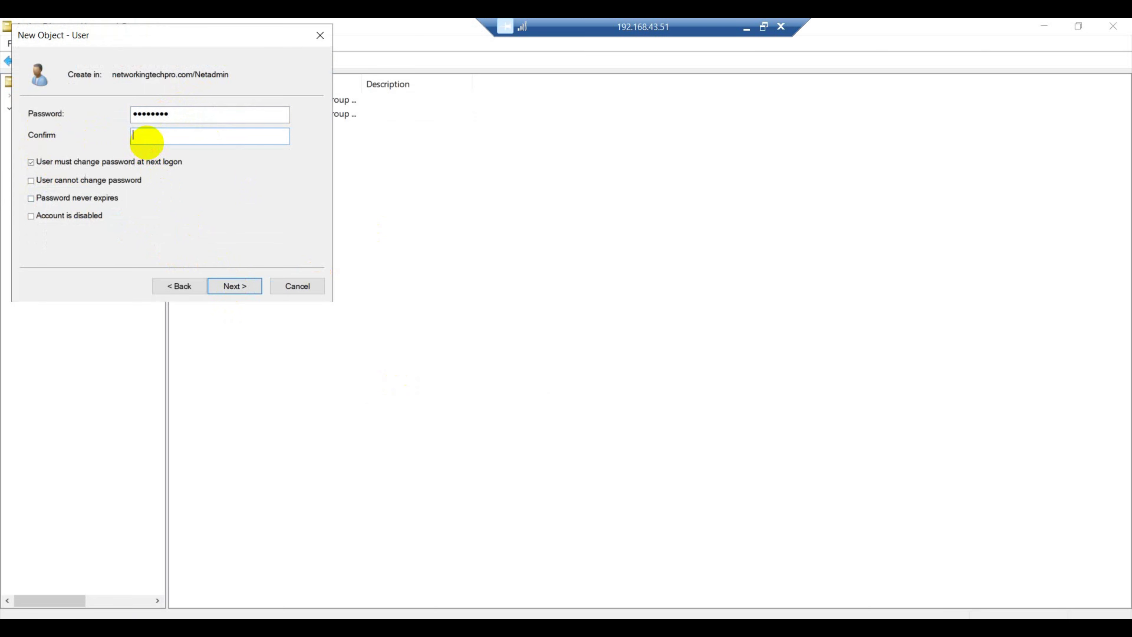
{"action": "type", "text": "asswo"}
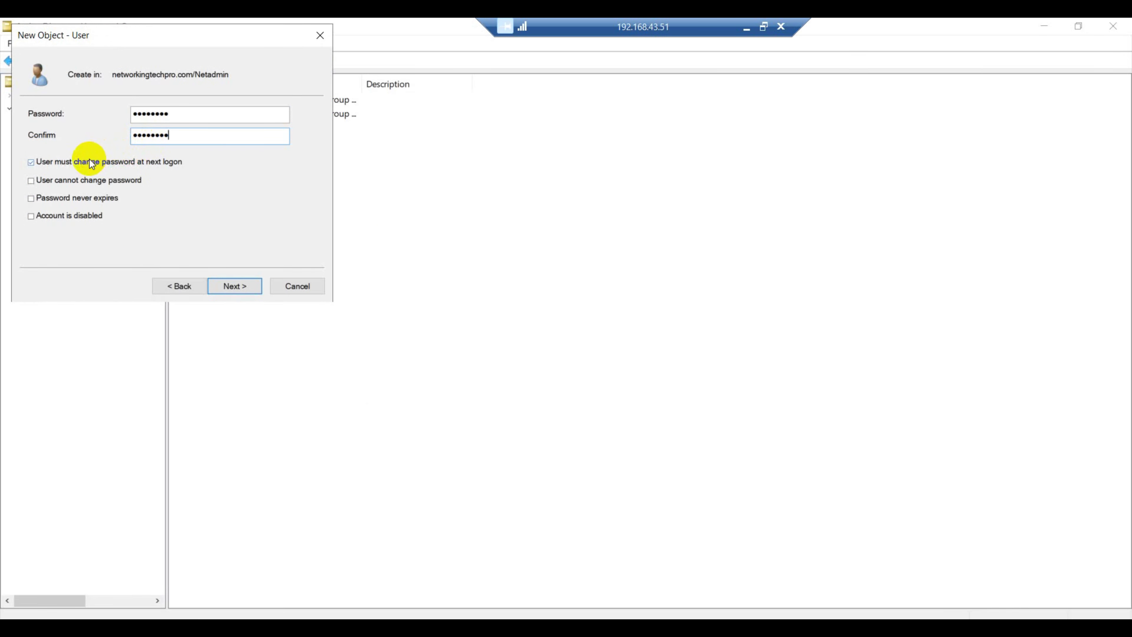
{"action": "left_click", "coordinate": [233, 285]}
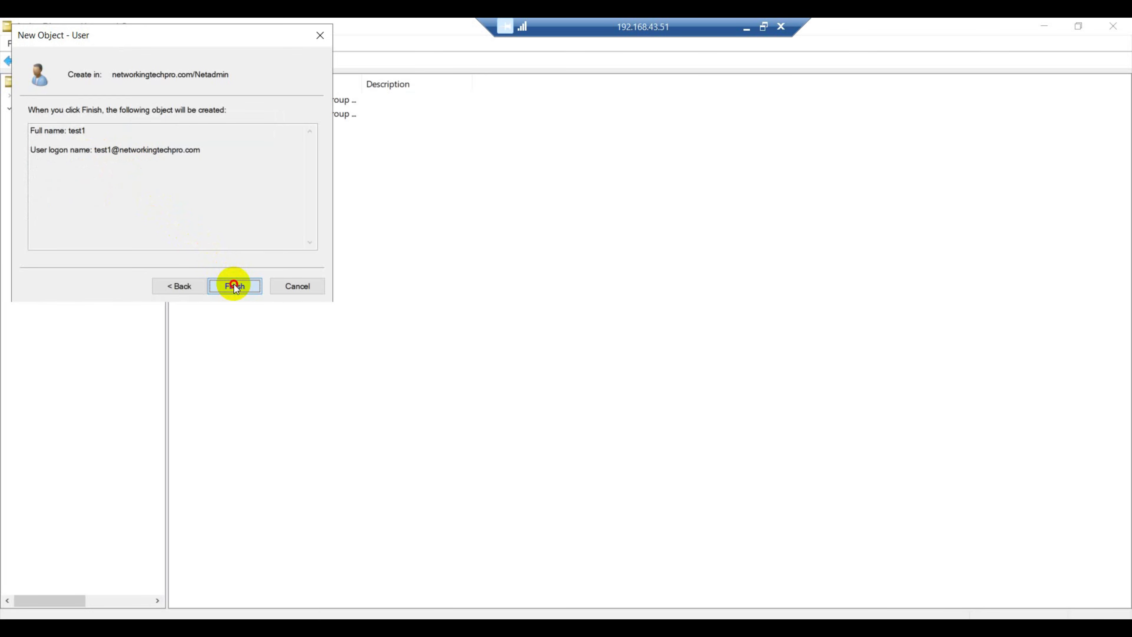
{"action": "left_click", "coordinate": [233, 286]}
Create user test2 (logon test2) in Netadmin with a password not requiring change at next logon
{"action": "right_click", "coordinate": [285, 217]}
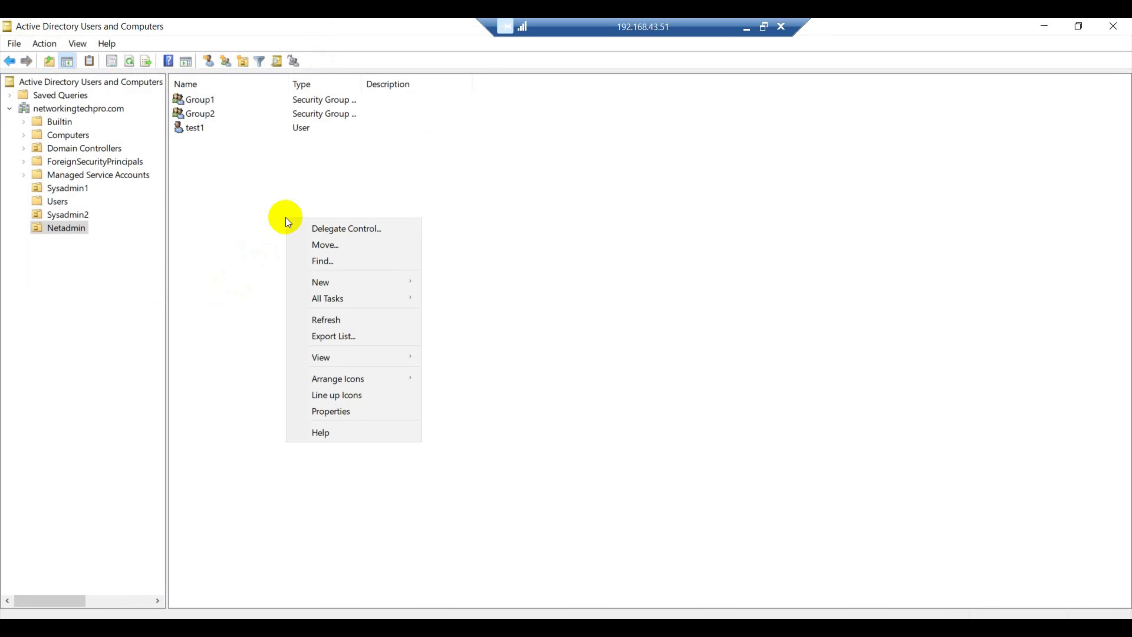
{"action": "mouse_move", "coordinate": [321, 284]}
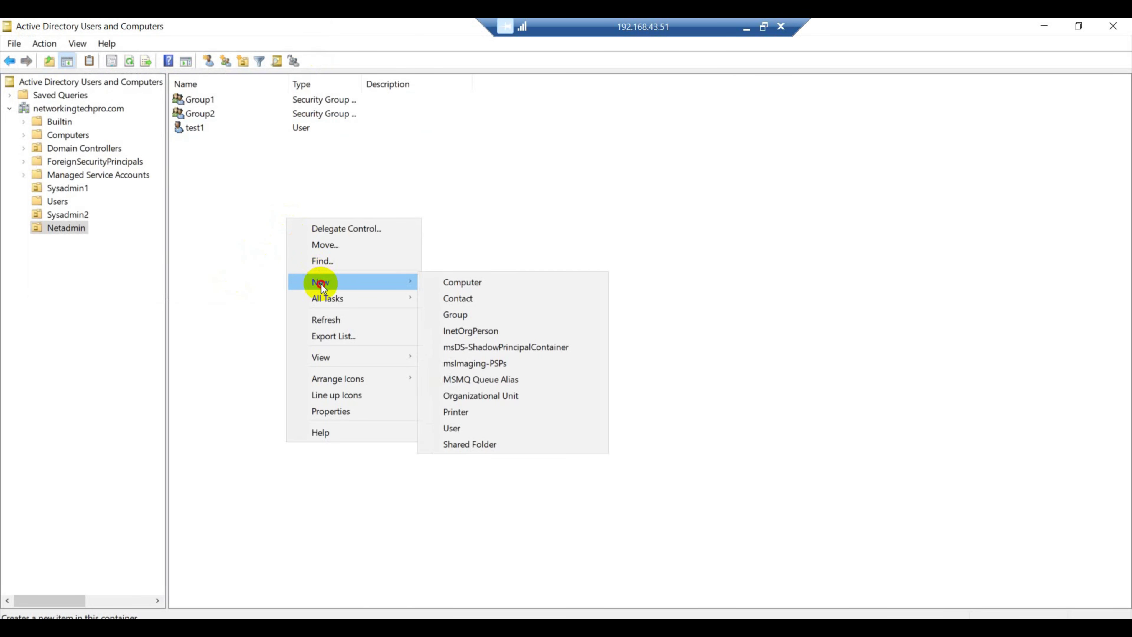
{"action": "left_click", "coordinate": [454, 428]}
{"action": "type", "text": "te"}
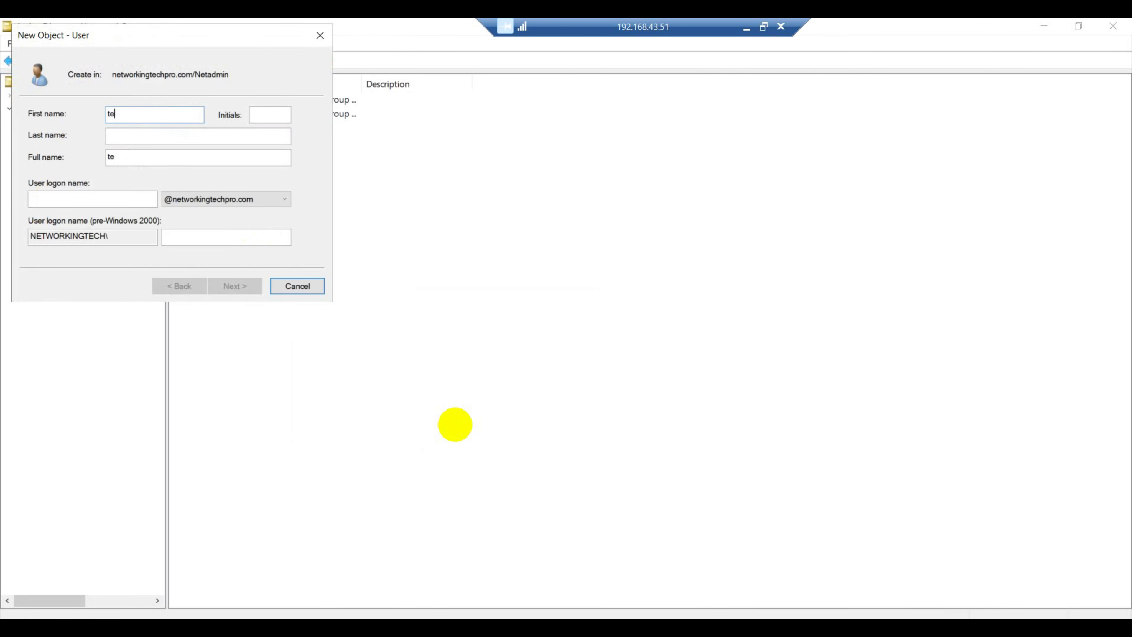
{"action": "type", "text": "st2"}
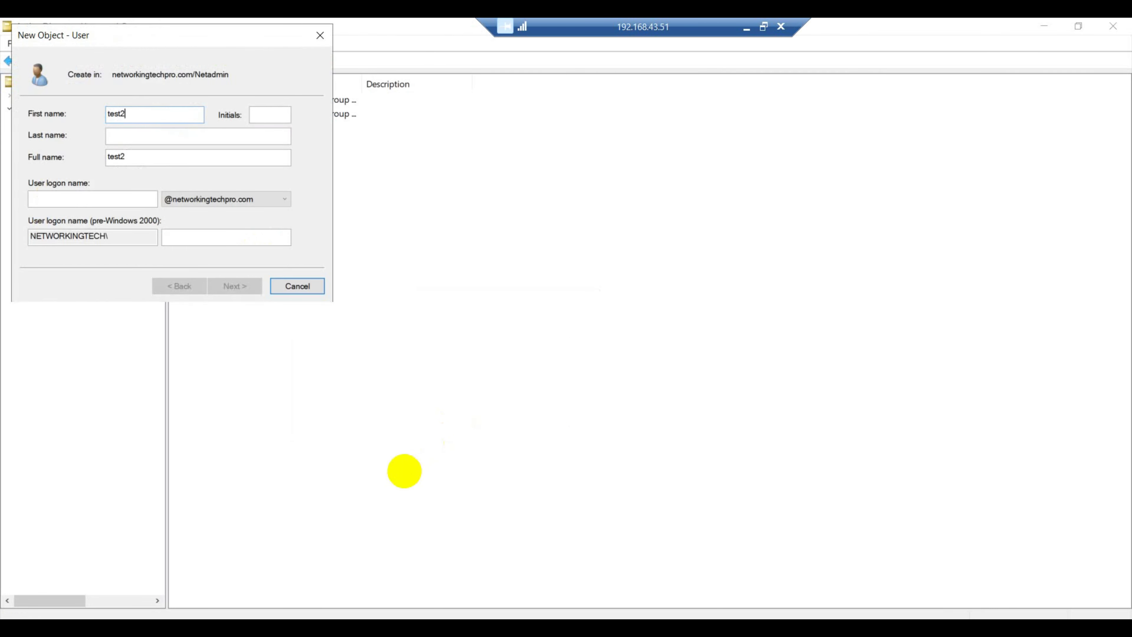
{"action": "left_click", "coordinate": [125, 197]}
{"action": "type", "text": "t"}
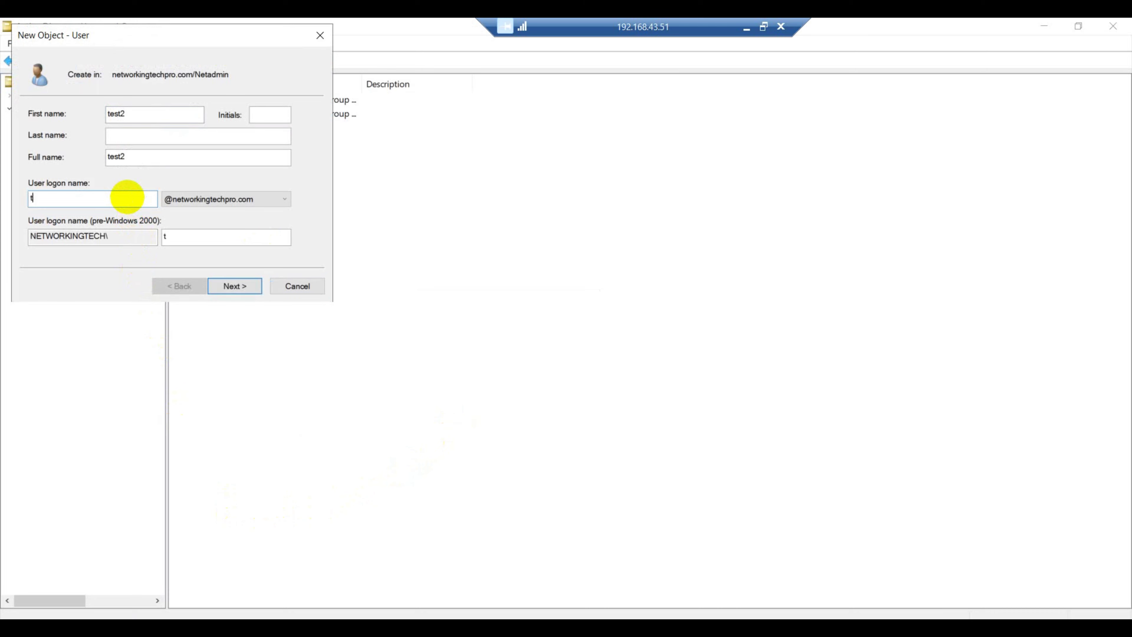
{"action": "type", "text": "est2"}
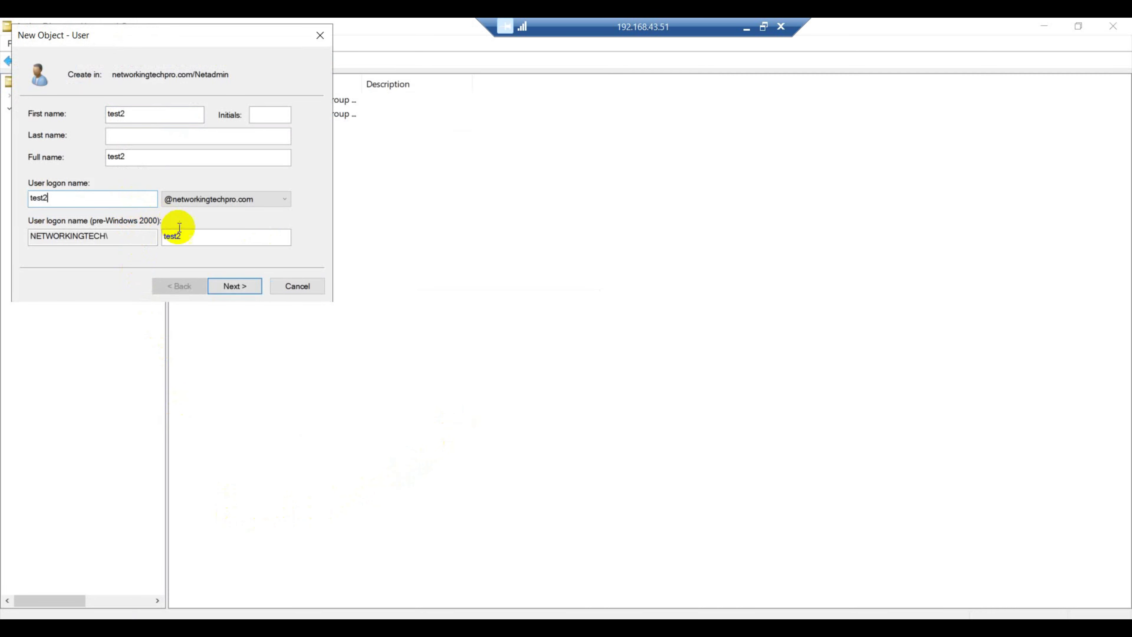
{"action": "left_click", "coordinate": [235, 286]}
{"action": "type", "text": "P"}
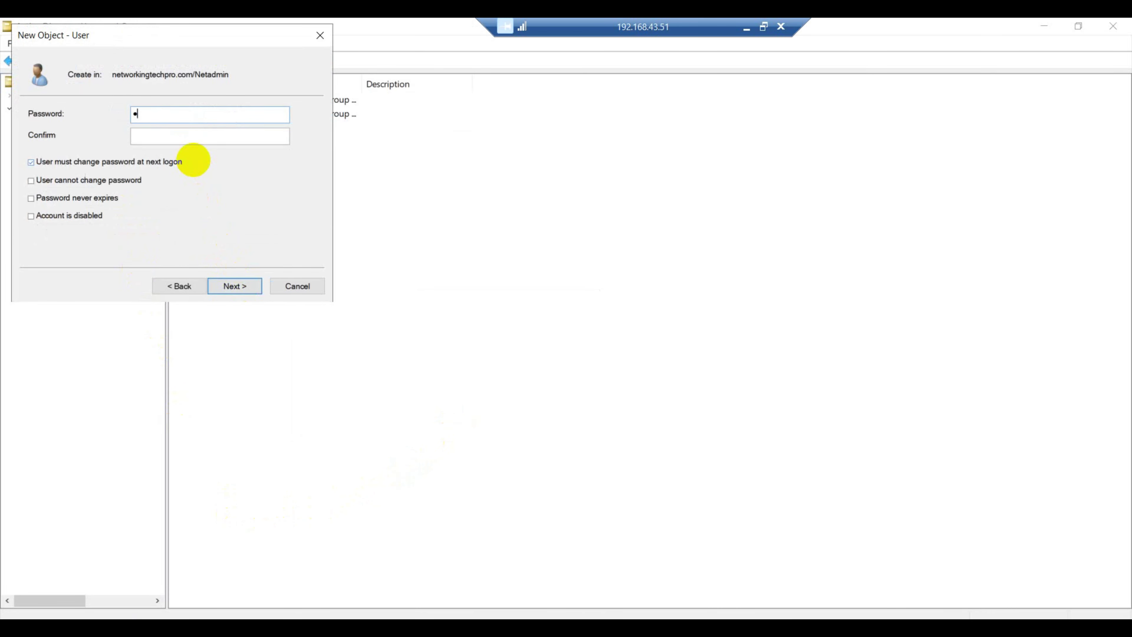
{"action": "type", "text": "@ssw0rP@ssw0r"}
{"action": "left_click", "coordinate": [176, 162]}
{"action": "left_click", "coordinate": [251, 287]}
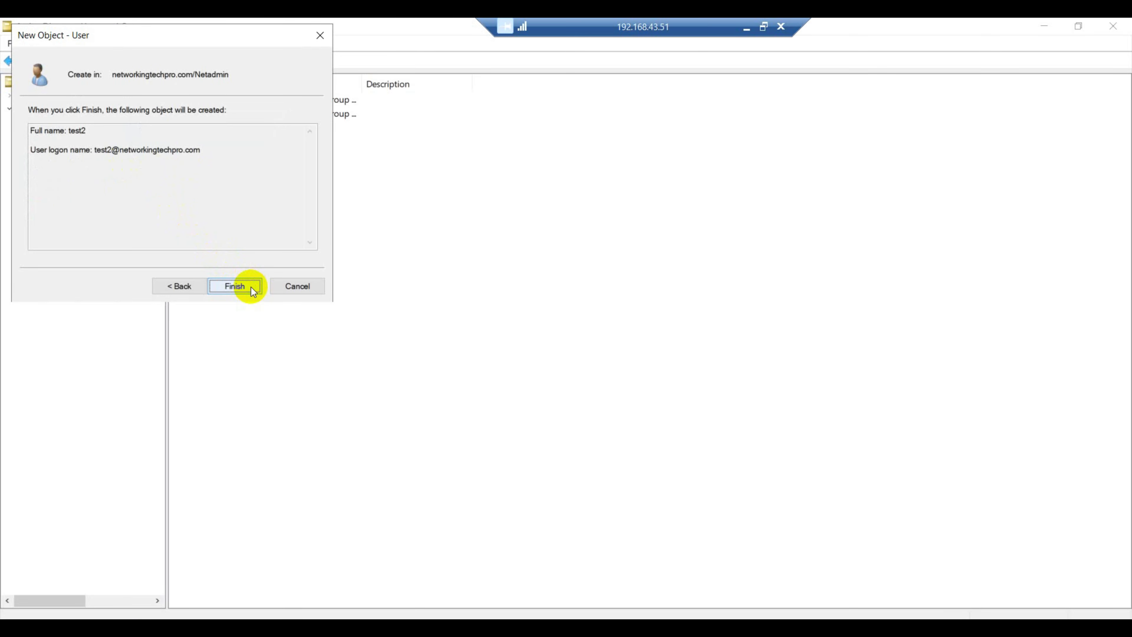
{"action": "left_click", "coordinate": [250, 287]}
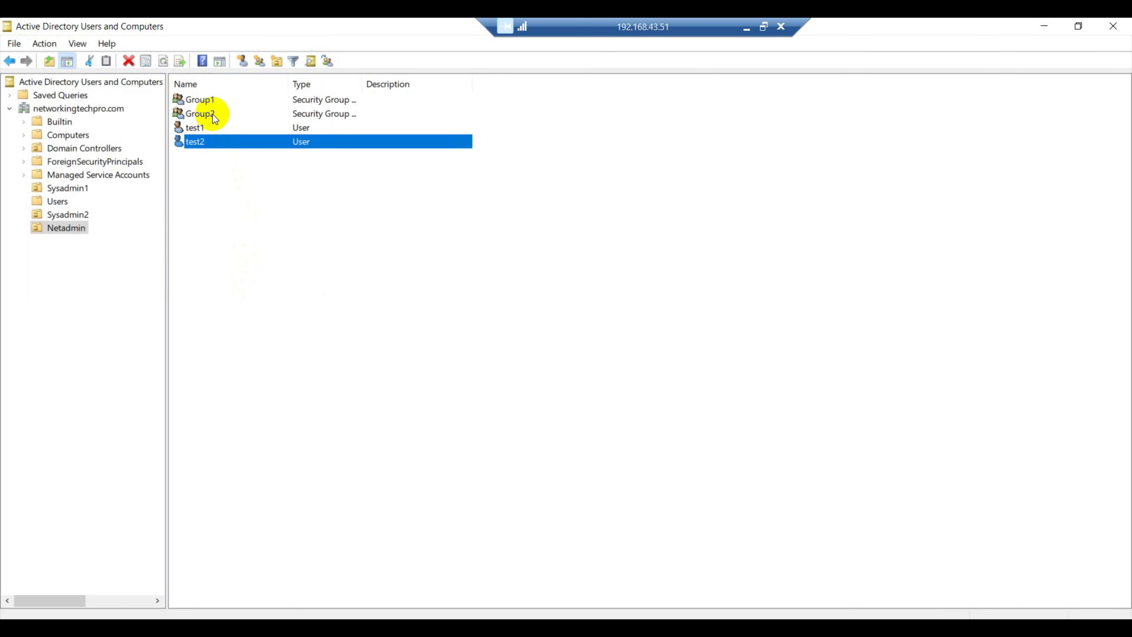
Add test1 to Group1's members list and apply the change
{"action": "double_click", "coordinate": [198, 99]}
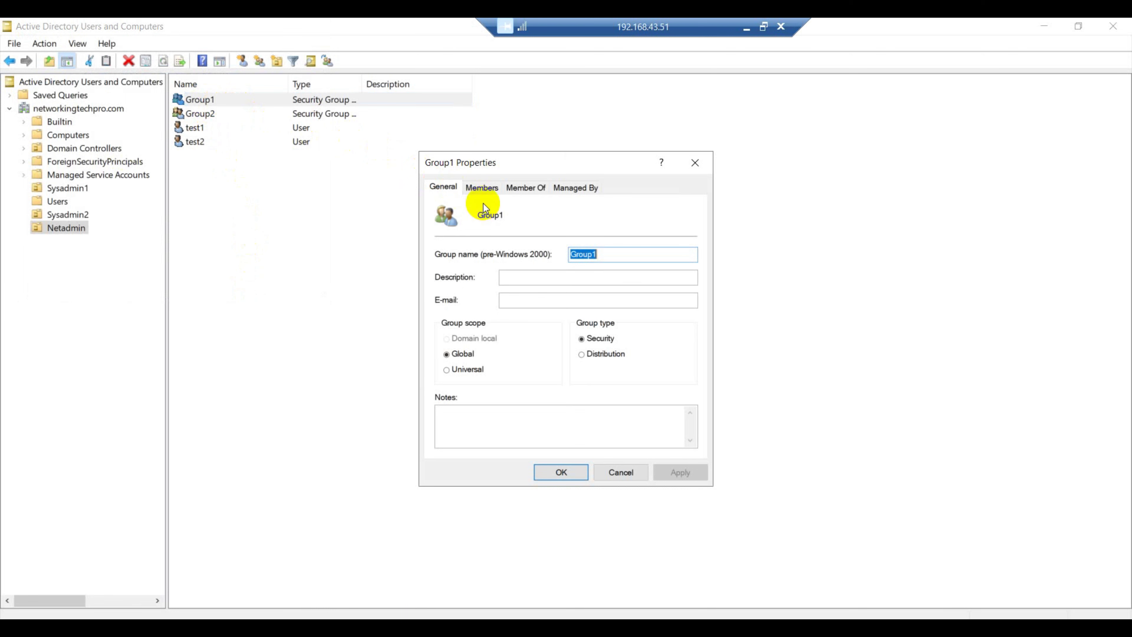
{"action": "left_click", "coordinate": [481, 188]}
{"action": "left_click", "coordinate": [473, 434]}
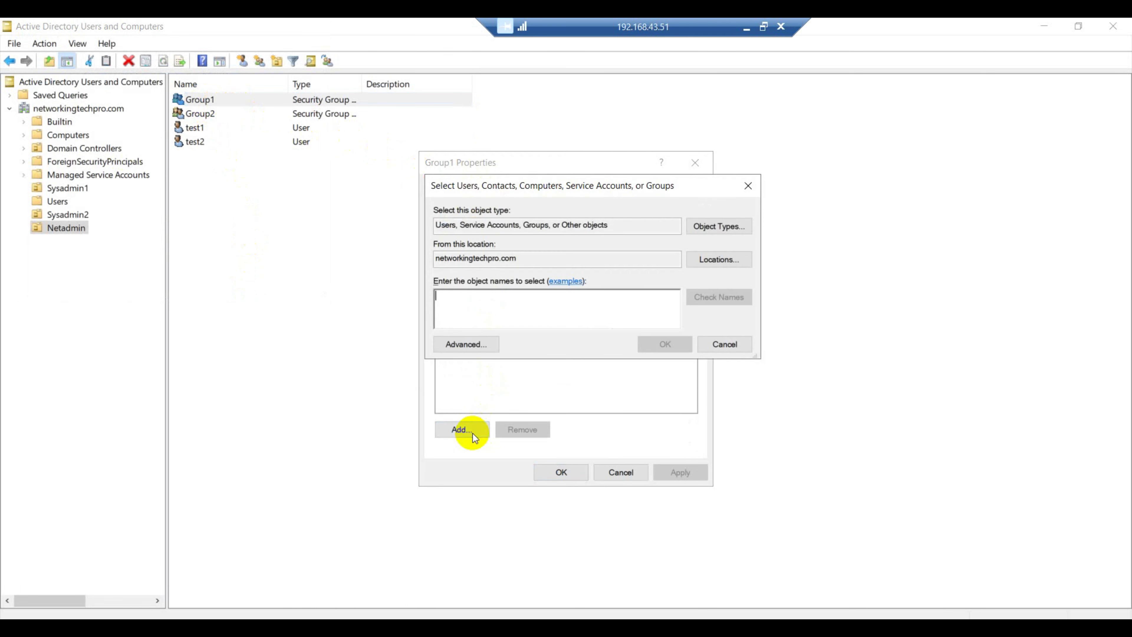
{"action": "type", "text": "test"}
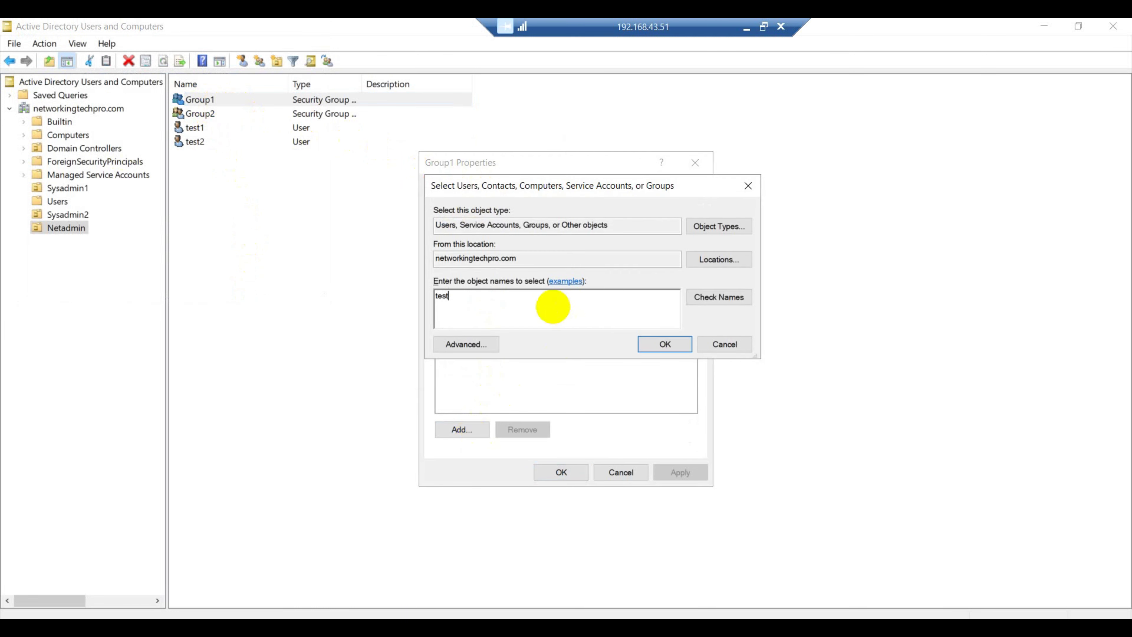
{"action": "left_click", "coordinate": [733, 299]}
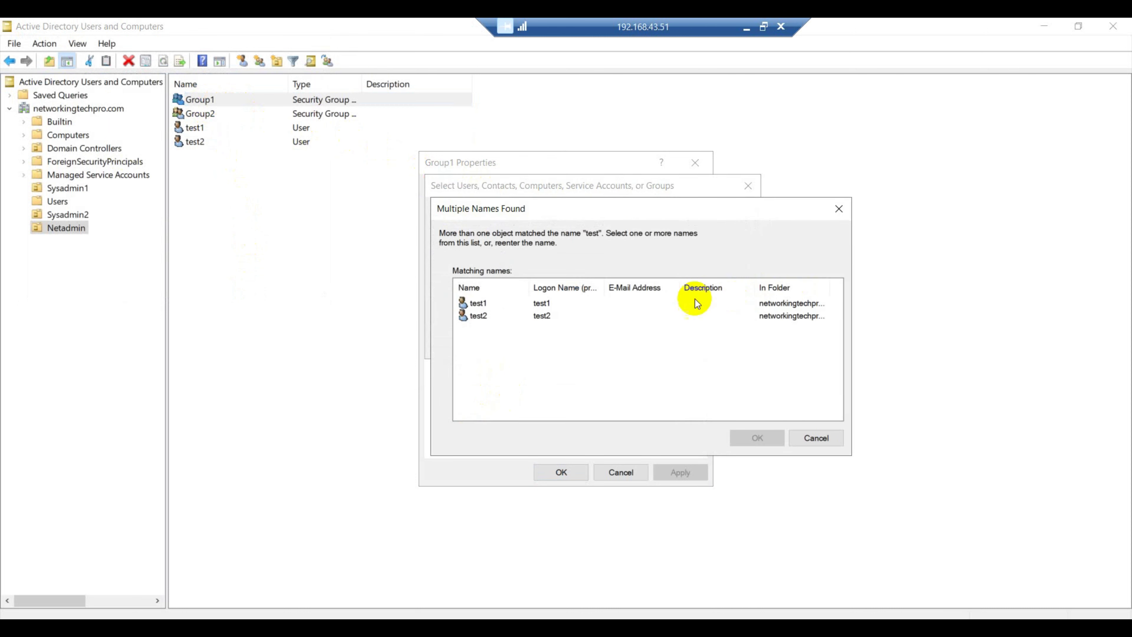
{"action": "left_click", "coordinate": [475, 304]}
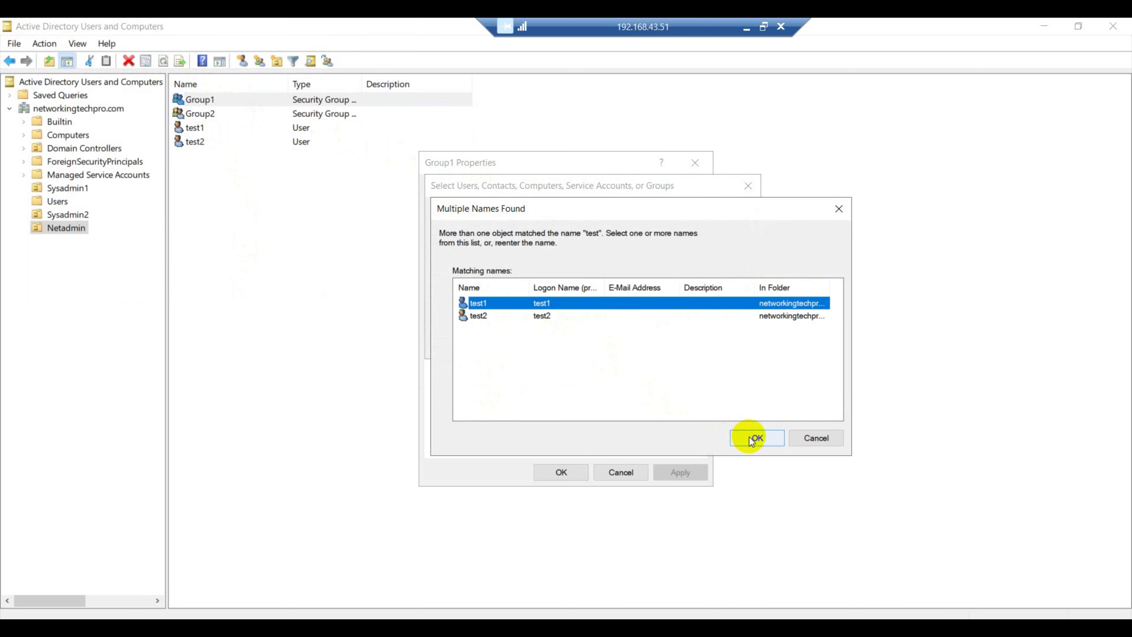
{"action": "left_click", "coordinate": [749, 437]}
{"action": "left_click", "coordinate": [666, 343]}
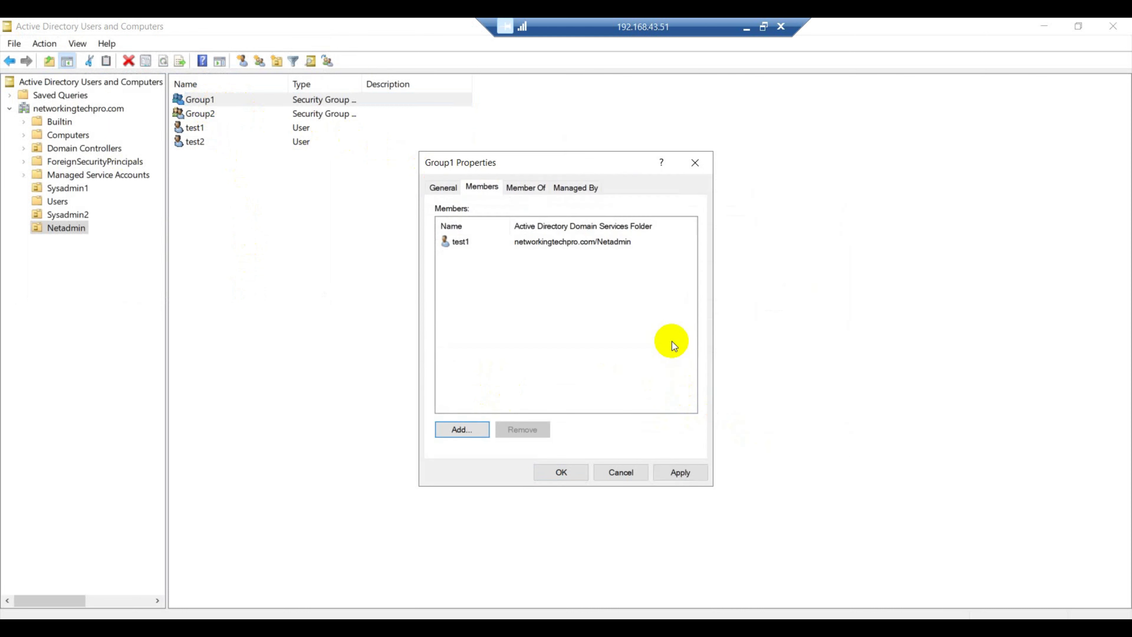
{"action": "left_click", "coordinate": [670, 472]}
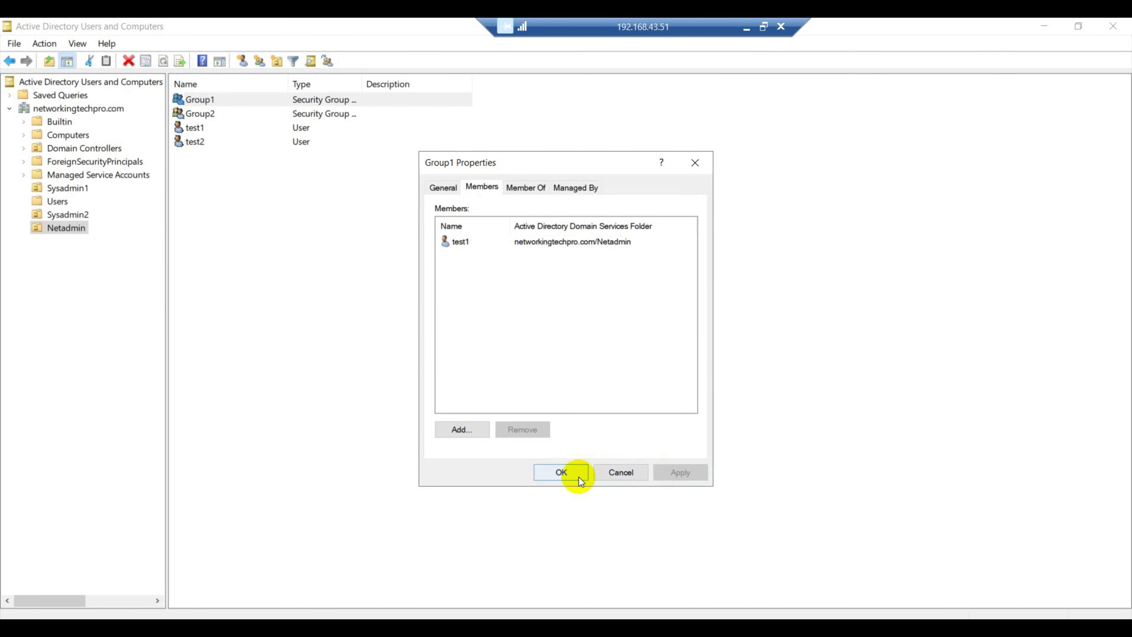
{"action": "left_click", "coordinate": [561, 472]}
Add test2 as a member of Group2, then refresh the Netadmin container
{"action": "double_click", "coordinate": [211, 116]}
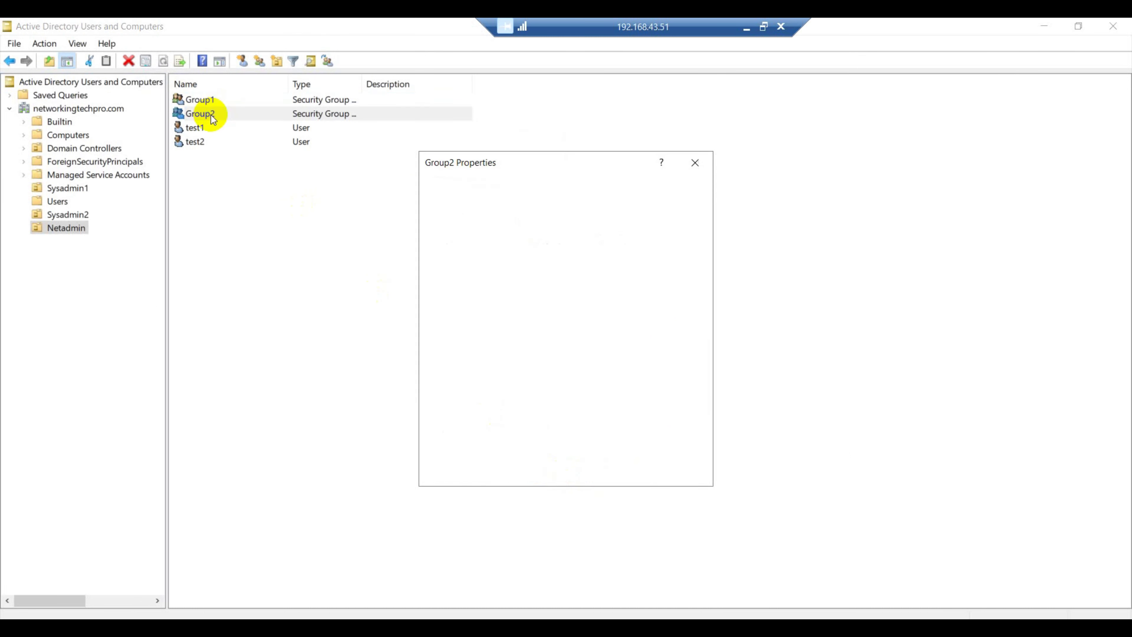
{"action": "left_click", "coordinate": [483, 186]}
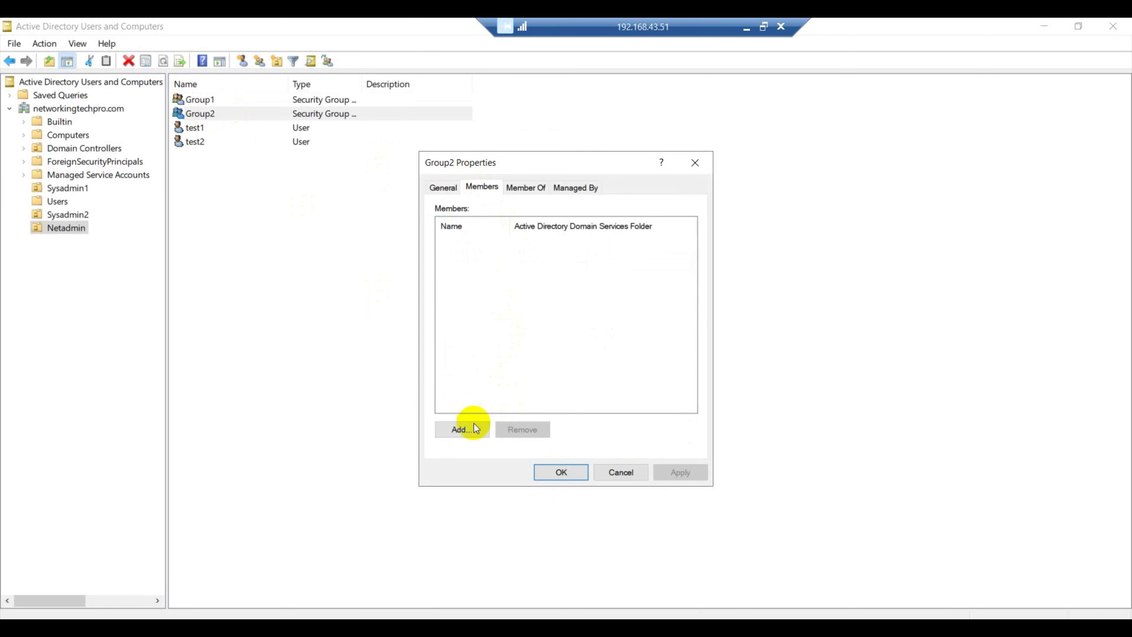
{"action": "left_click", "coordinate": [462, 429]}
{"action": "type", "text": "test2"}
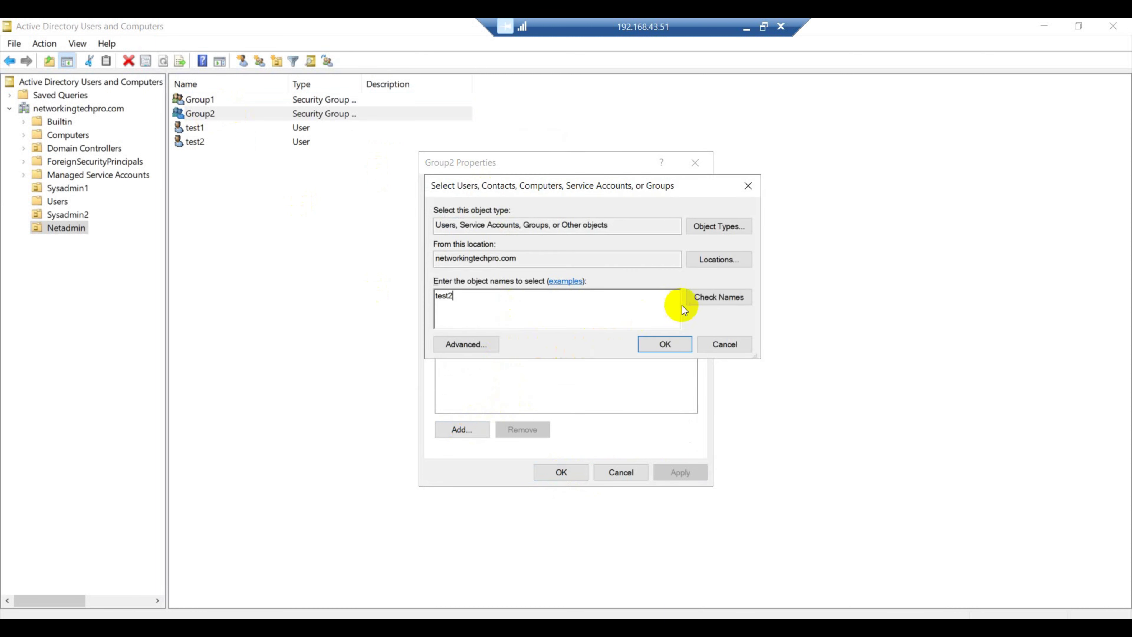
{"action": "left_click", "coordinate": [712, 303]}
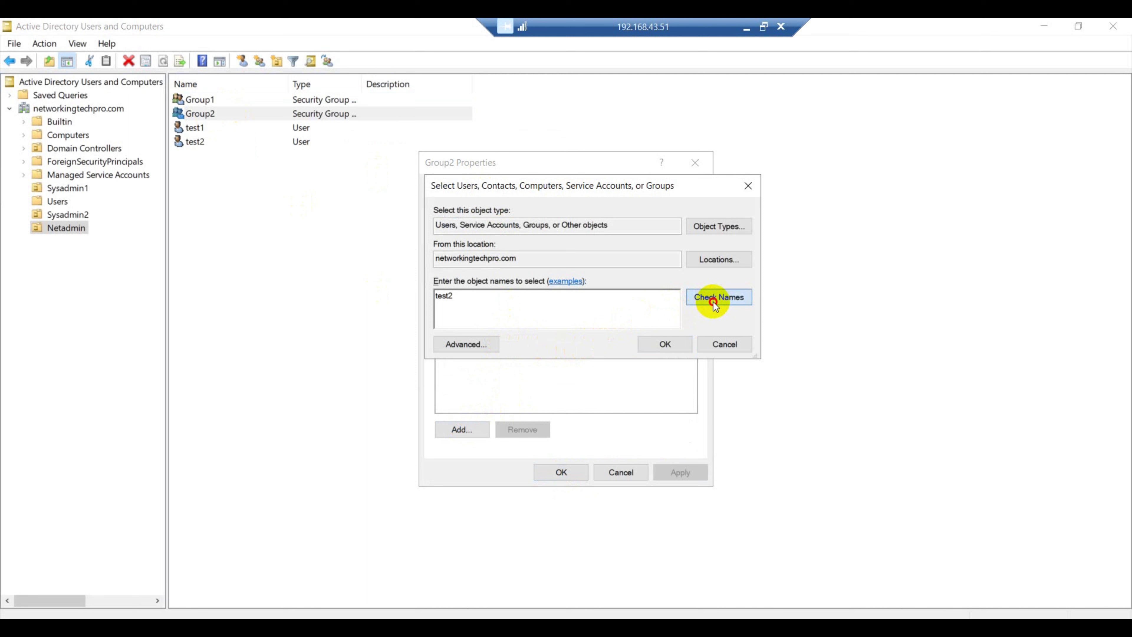
{"action": "left_click", "coordinate": [669, 343]}
{"action": "left_click", "coordinate": [675, 473]}
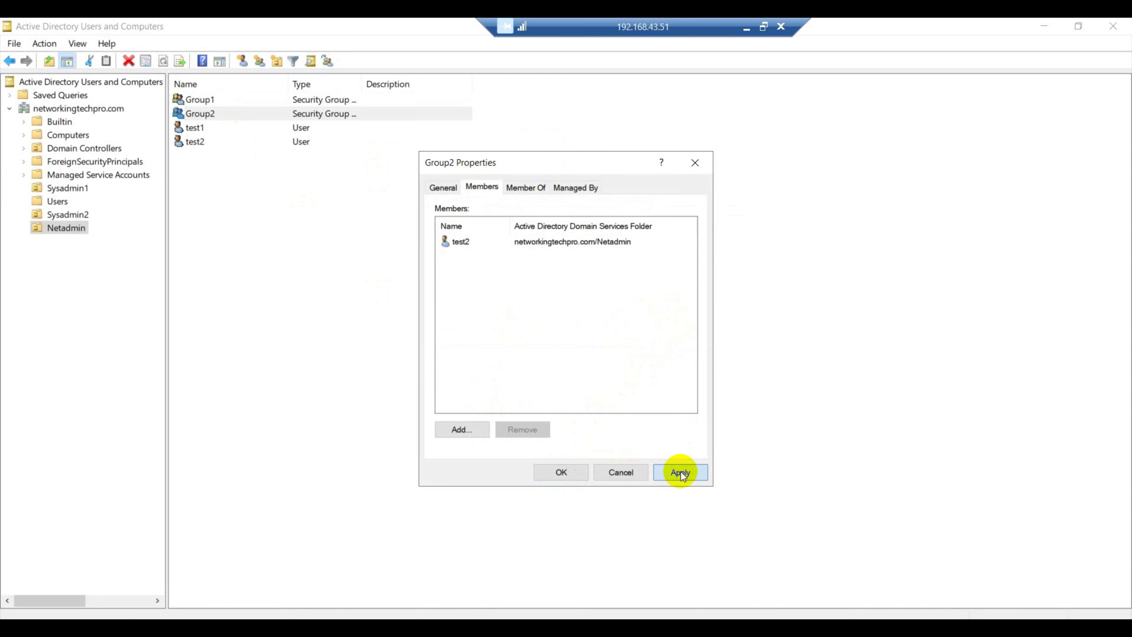
{"action": "left_click", "coordinate": [561, 472]}
{"action": "right_click", "coordinate": [367, 244]}
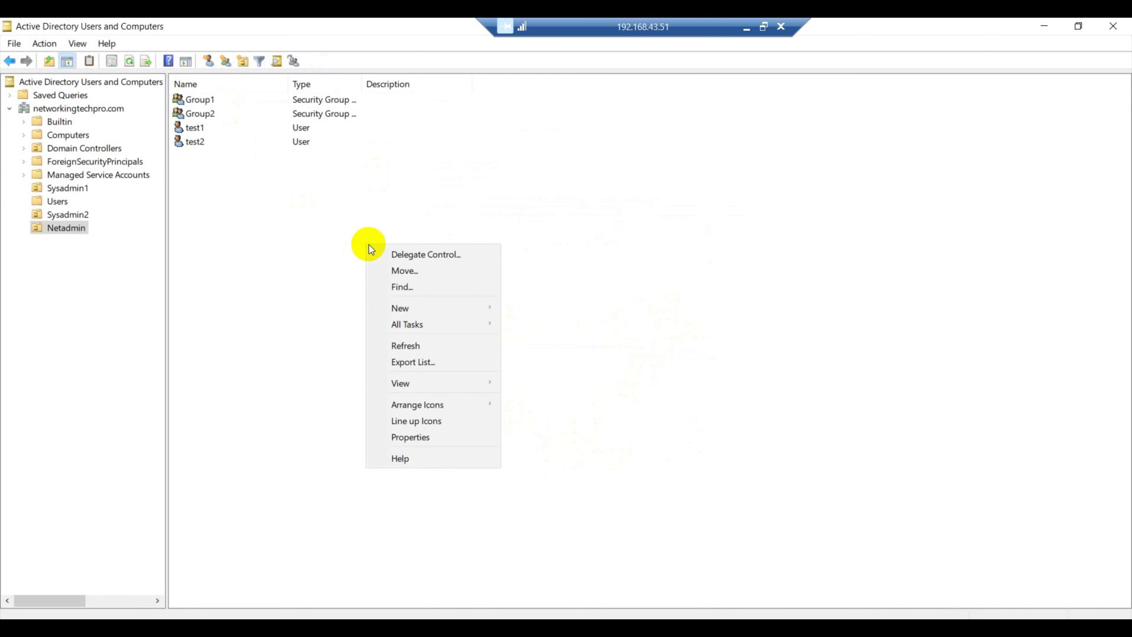
{"action": "left_click", "coordinate": [406, 346]}
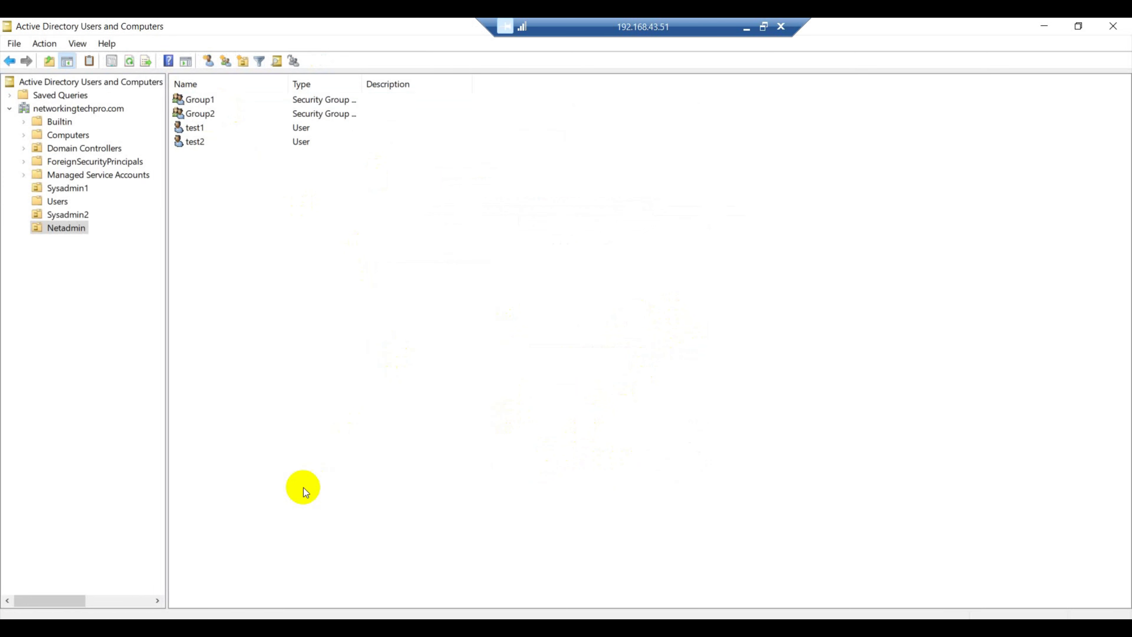
Switch to the PA-VM web interface and go to Device > Server Profiles > LDAP
{"action": "key", "text": "alt+Tab"}
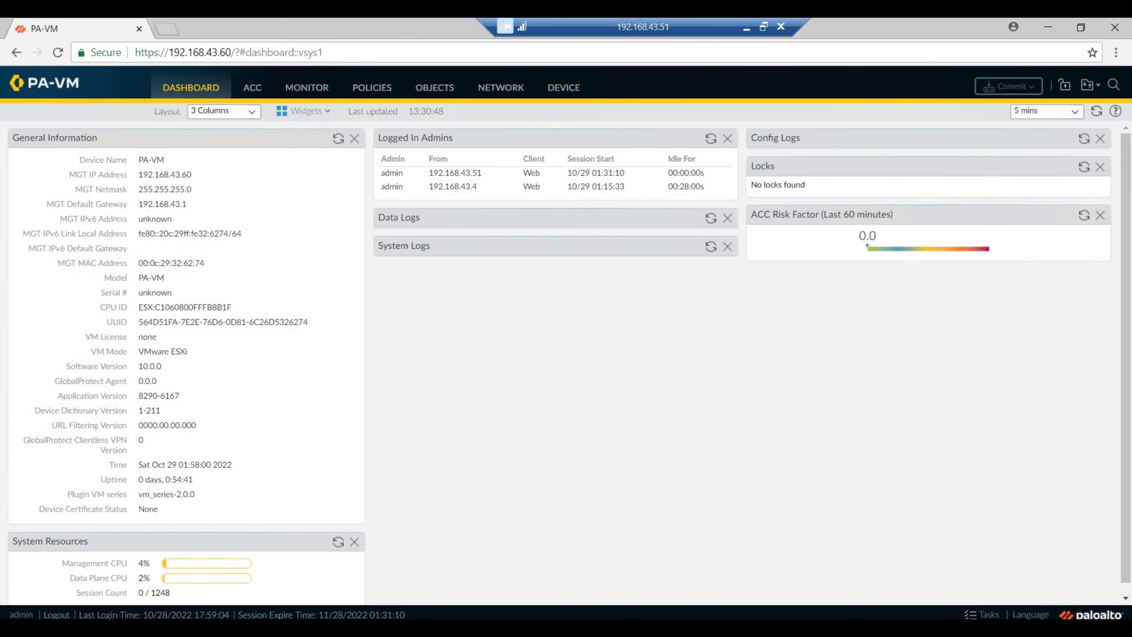
{"action": "left_click", "coordinate": [561, 92]}
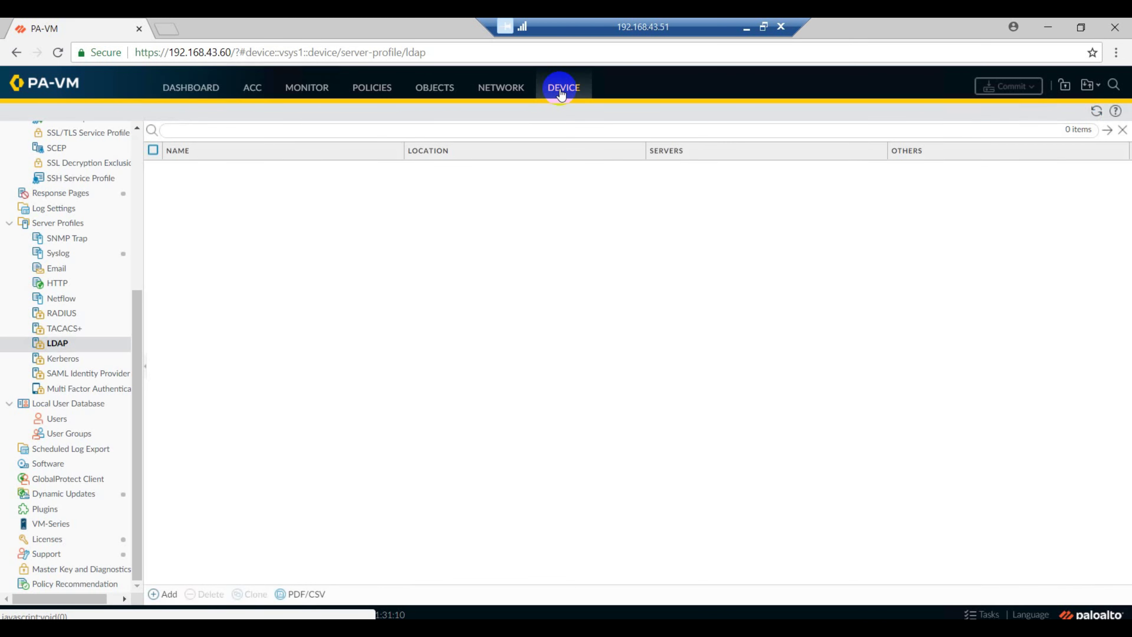
{"action": "left_click", "coordinate": [62, 343]}
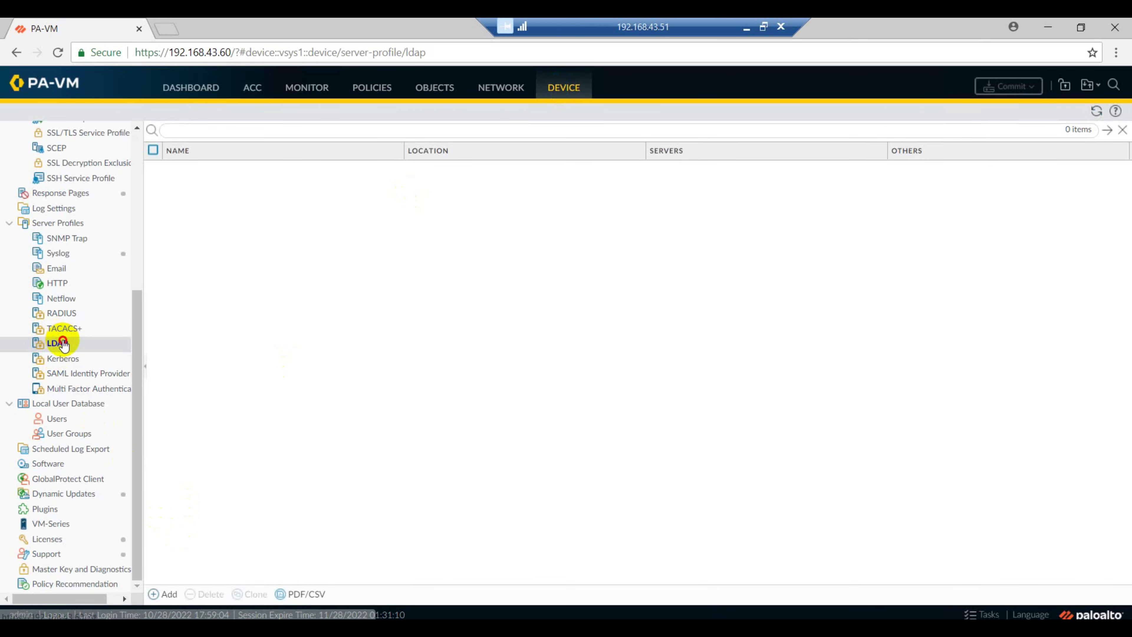
Create LDAP server profile 'LDAP Profile' with server 'AD Server' at 192.168.43.51, port 389
{"action": "left_click", "coordinate": [159, 594]}
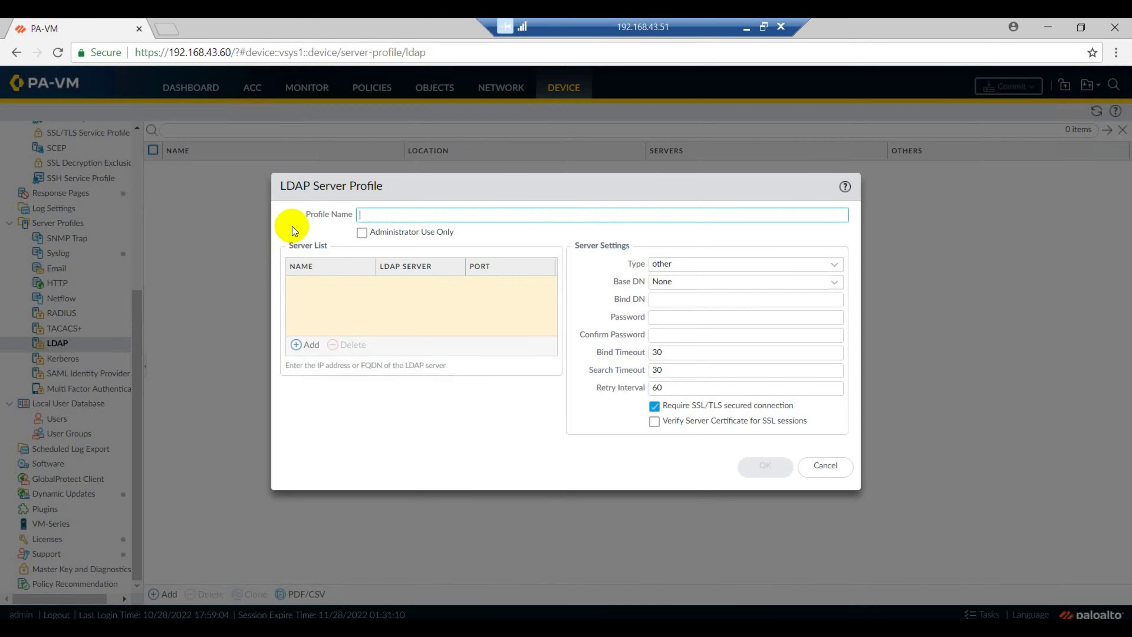
{"action": "type", "text": "LDAP"}
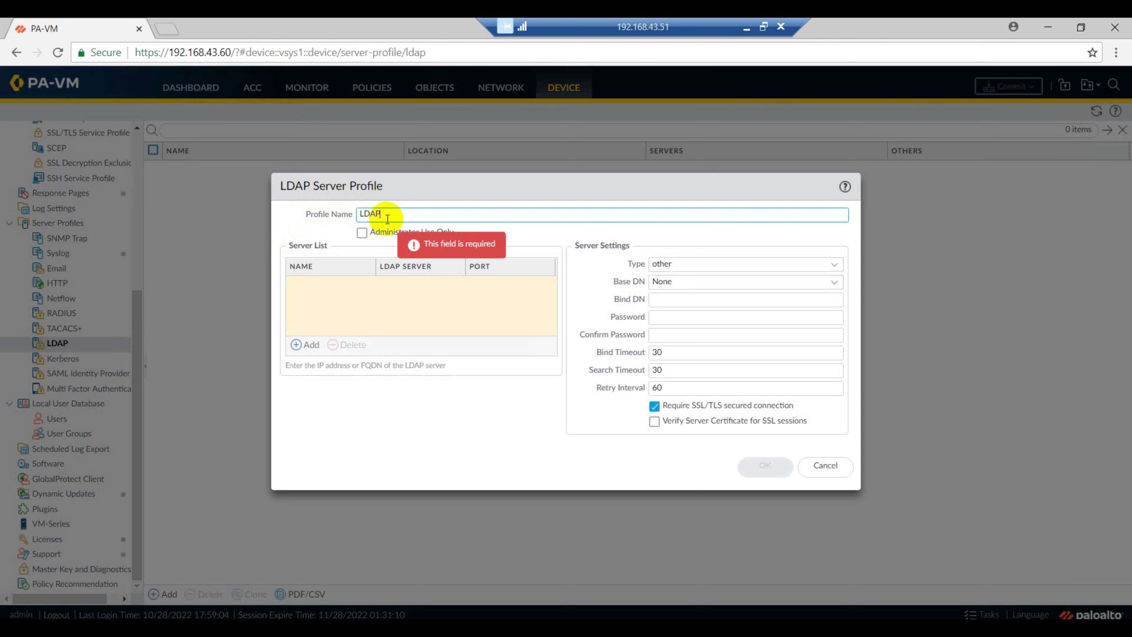
{"action": "type", "text": " Profile"}
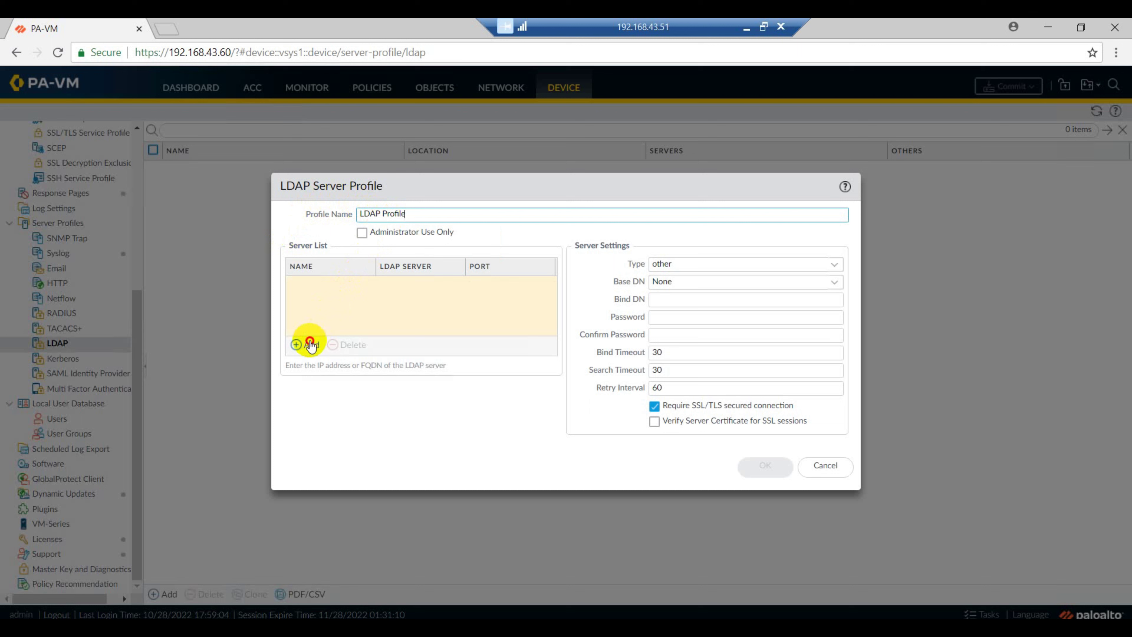
{"action": "left_click", "coordinate": [311, 345]}
{"action": "type", "text": "AD"}
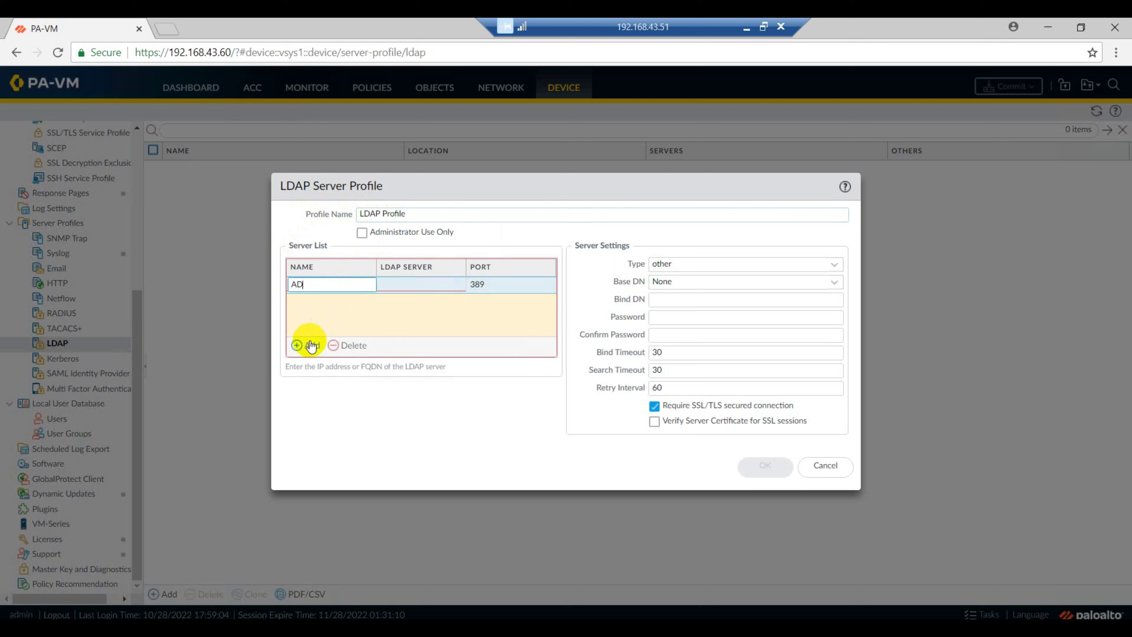
{"action": "type", "text": " Server"}
{"action": "left_click", "coordinate": [412, 295]}
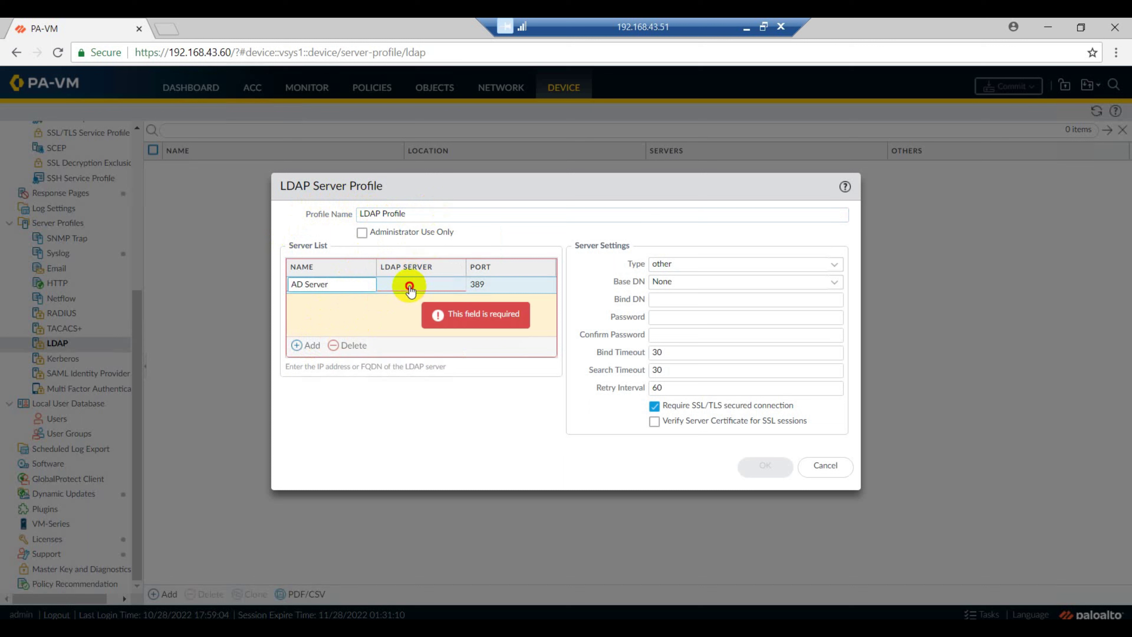
{"action": "left_click", "coordinate": [403, 288]}
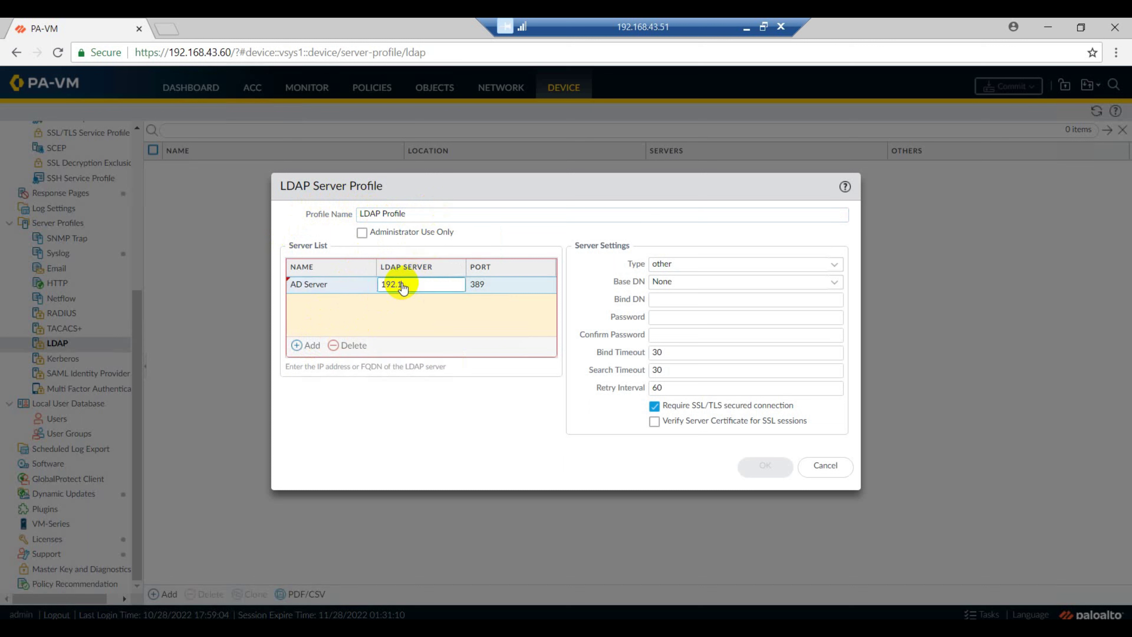
{"action": "type", "text": "192.168.43.51"}
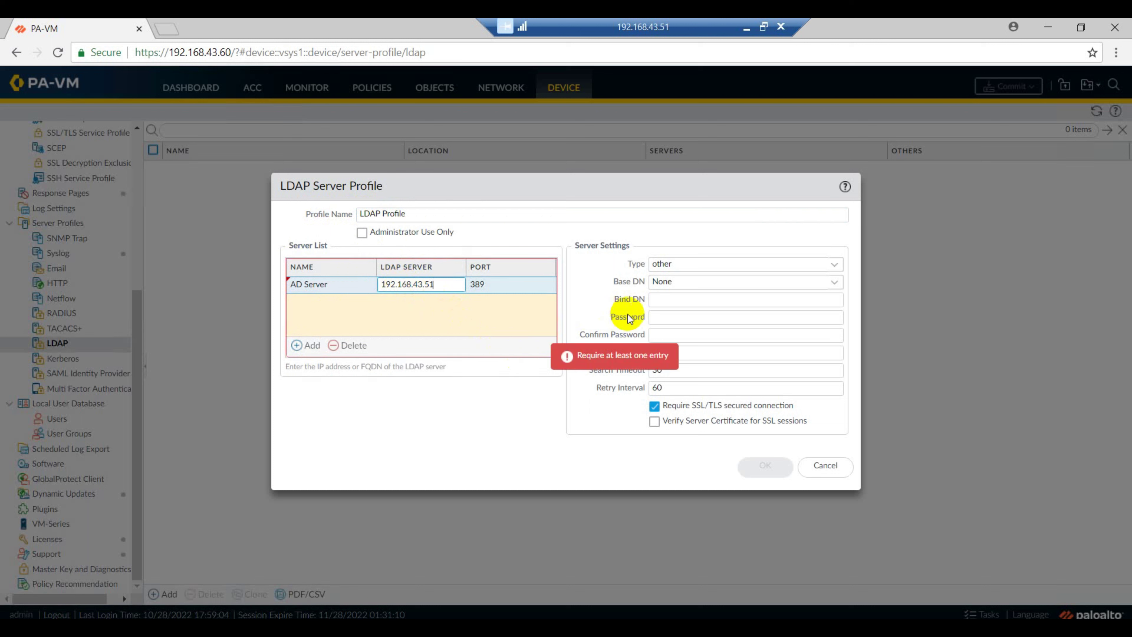
Set the LDAP profile type to active-directory with base DN DC=networkingtechpro,DC=com
{"action": "left_click", "coordinate": [817, 267]}
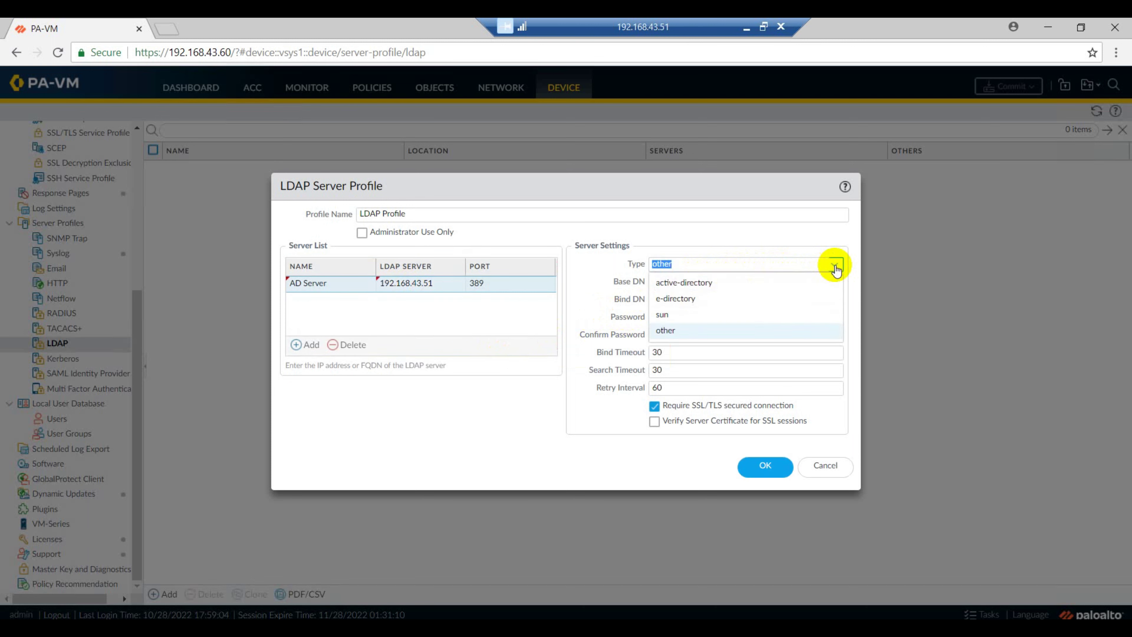
{"action": "left_click", "coordinate": [708, 289]}
{"action": "left_click", "coordinate": [704, 284]}
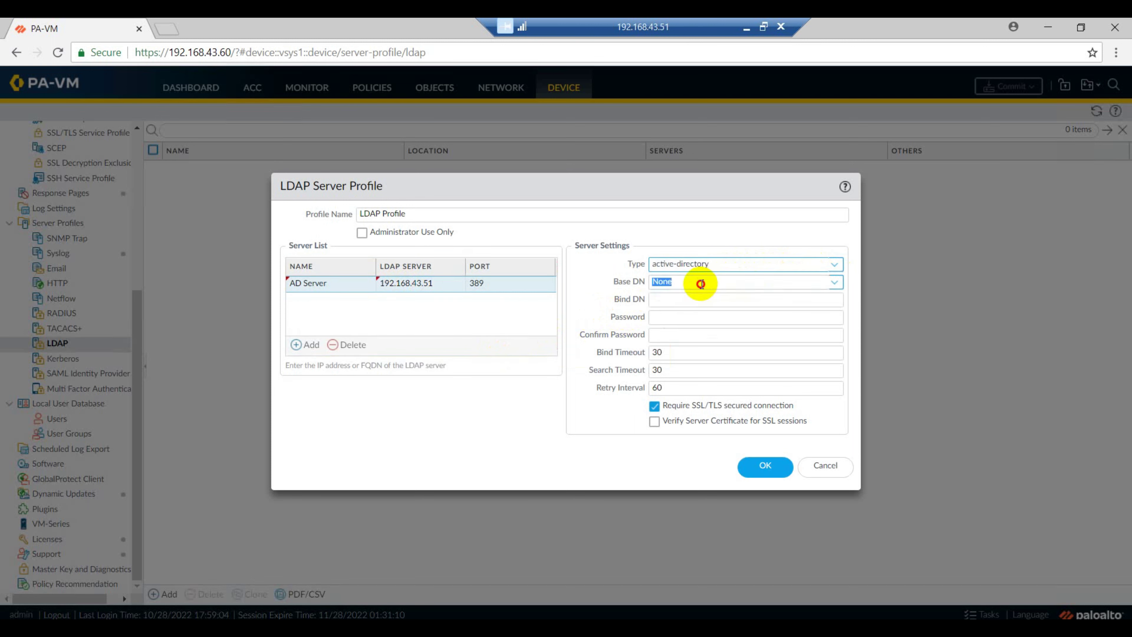
{"action": "left_click", "coordinate": [835, 285]}
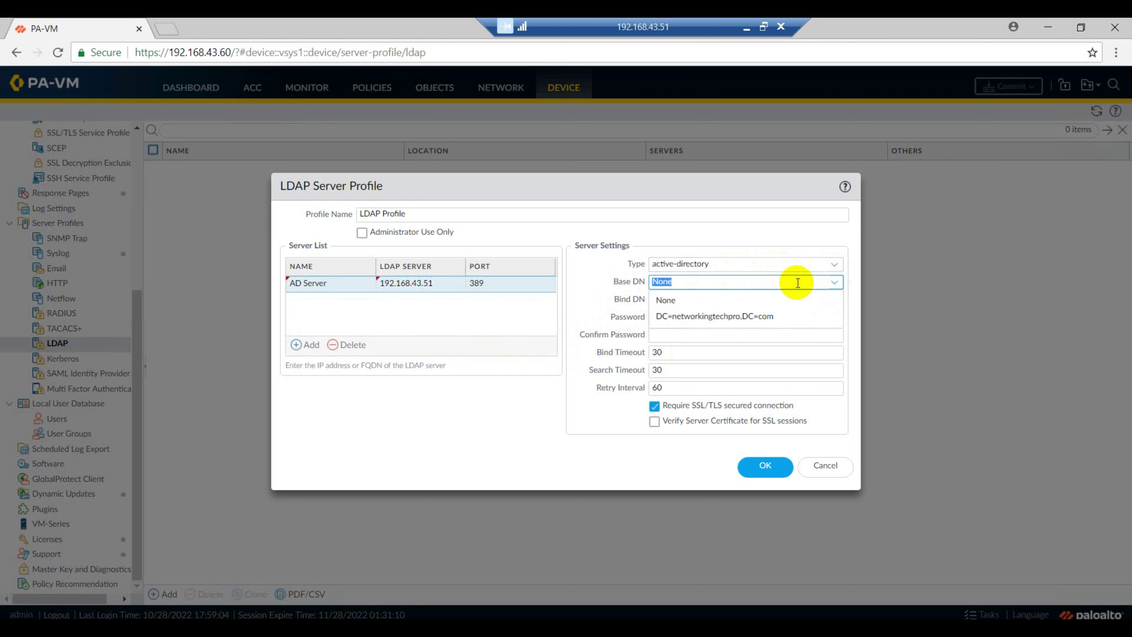
{"action": "left_click", "coordinate": [747, 318]}
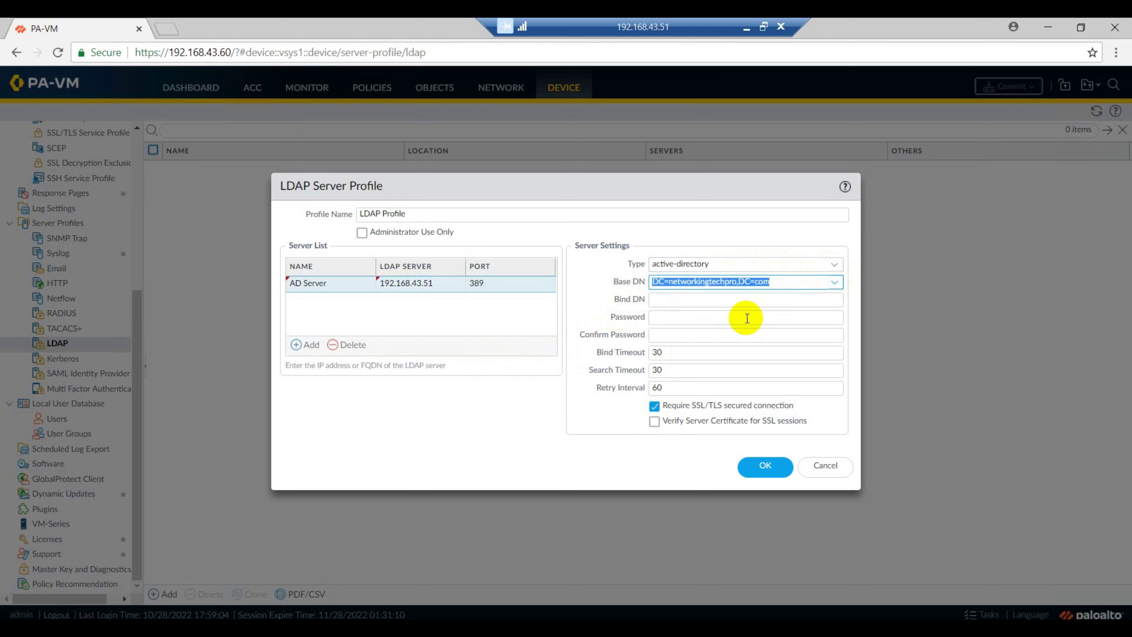
Enter the bind DN and confirmed bind password, turn off Require SSL/TLS, and save the profile
{"action": "left_click", "coordinate": [709, 300]}
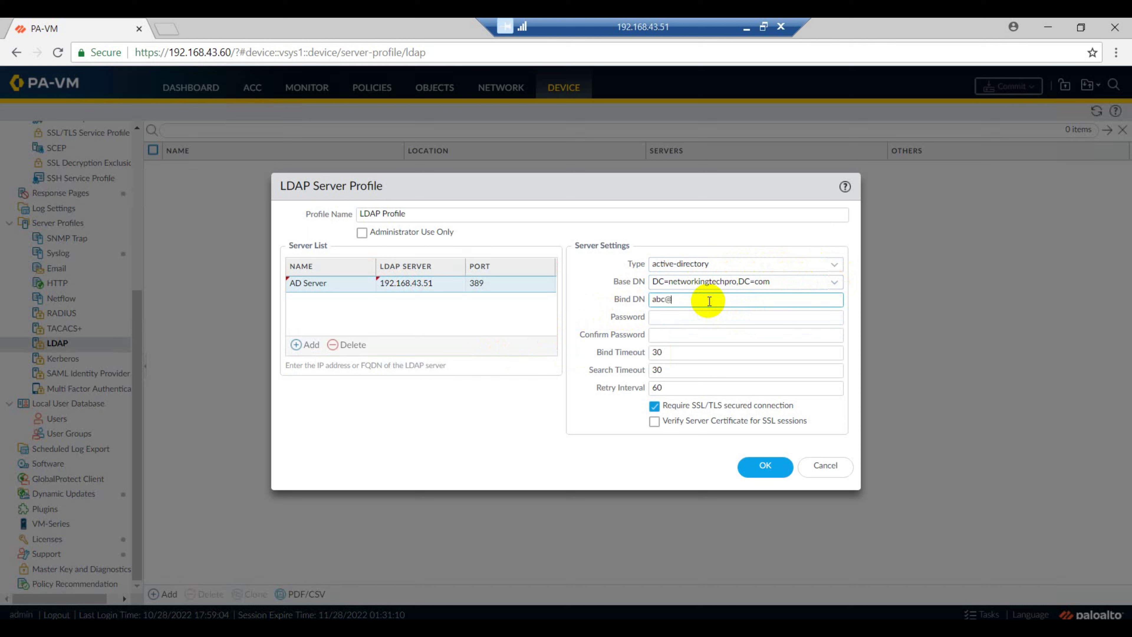
{"action": "left_click", "coordinate": [708, 321]}
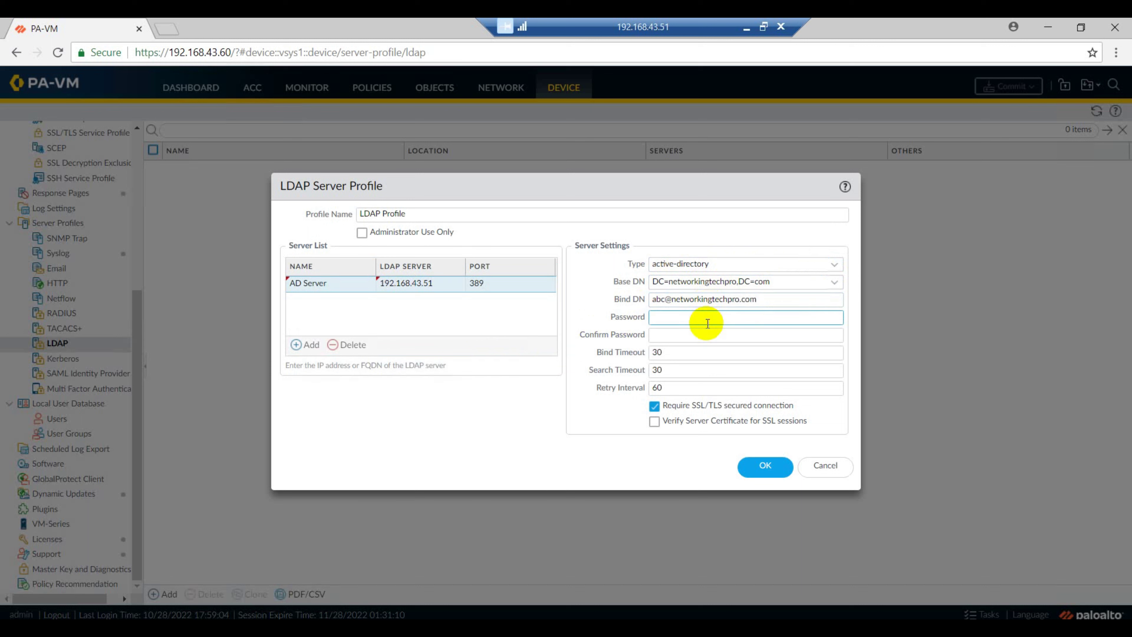
{"action": "type", "text": "paloalto"}
{"action": "key", "text": "Tab"}
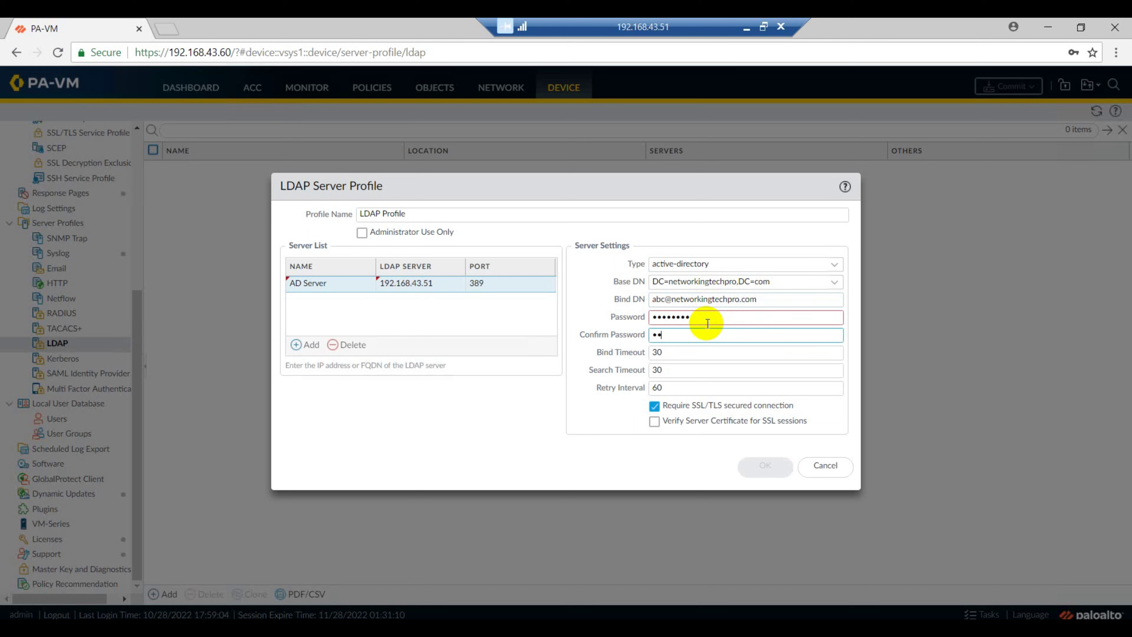
{"action": "type", "text": "*****"}
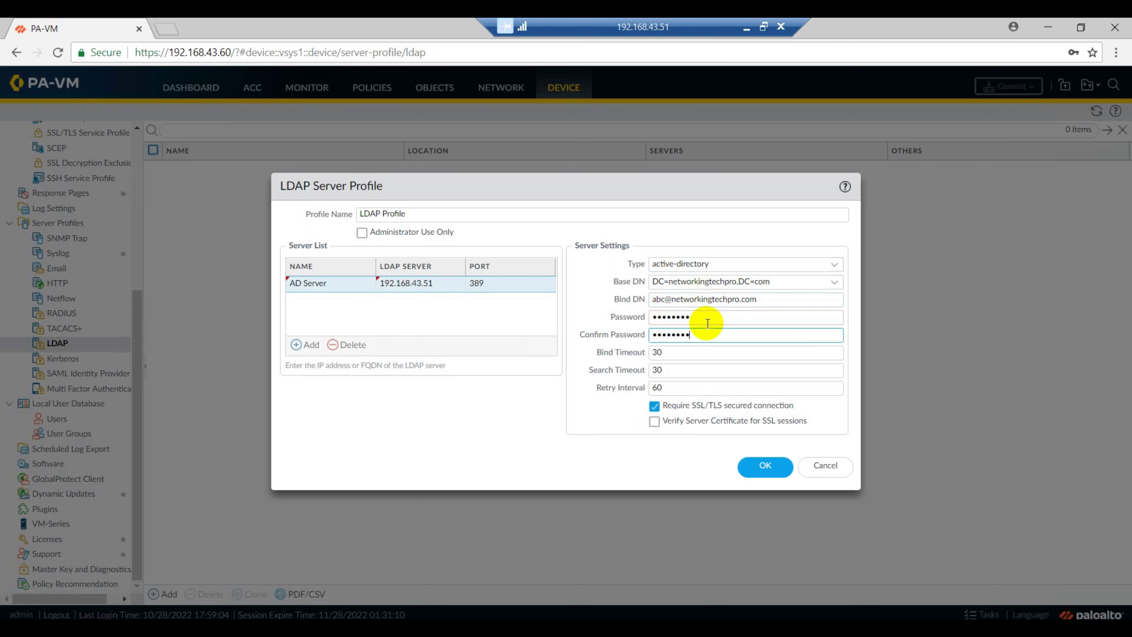
{"action": "left_click", "coordinate": [654, 406]}
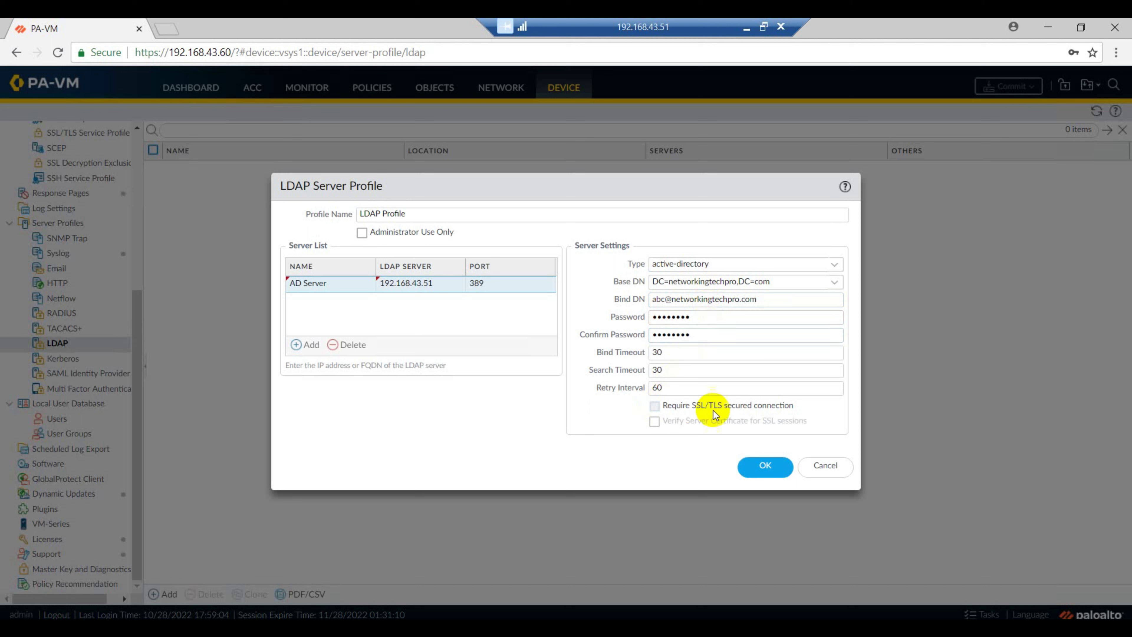
{"action": "left_click", "coordinate": [764, 471]}
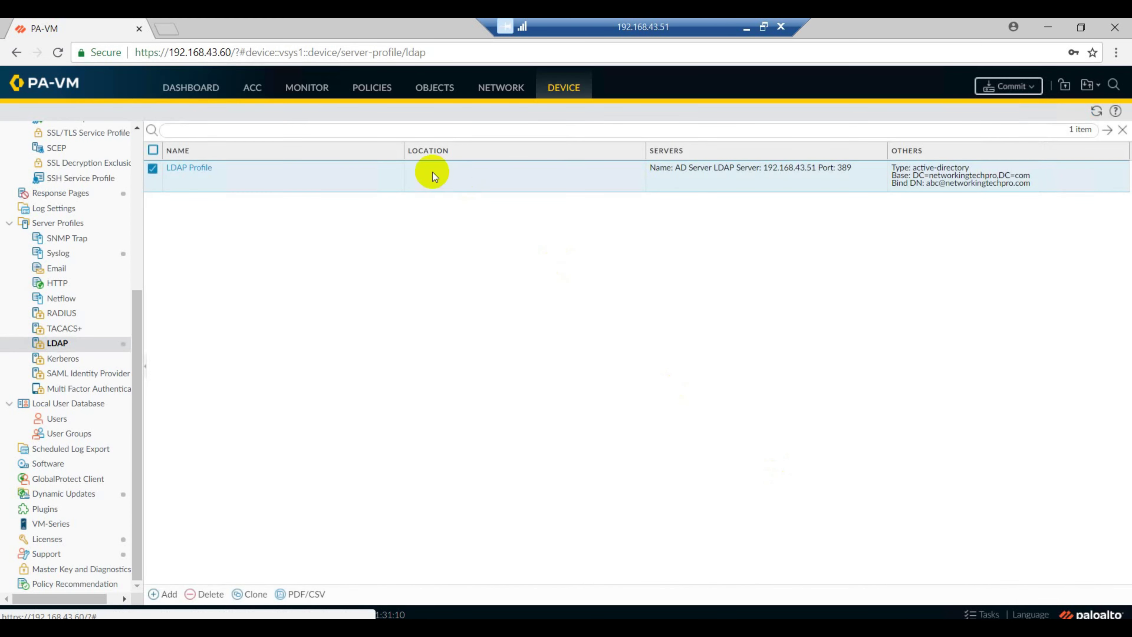
Go to User Identification's Group Mapping Settings and start a new group mapping entry
{"action": "scroll", "coordinate": [111, 284], "scroll_direction": "up", "scroll_amount": 5}
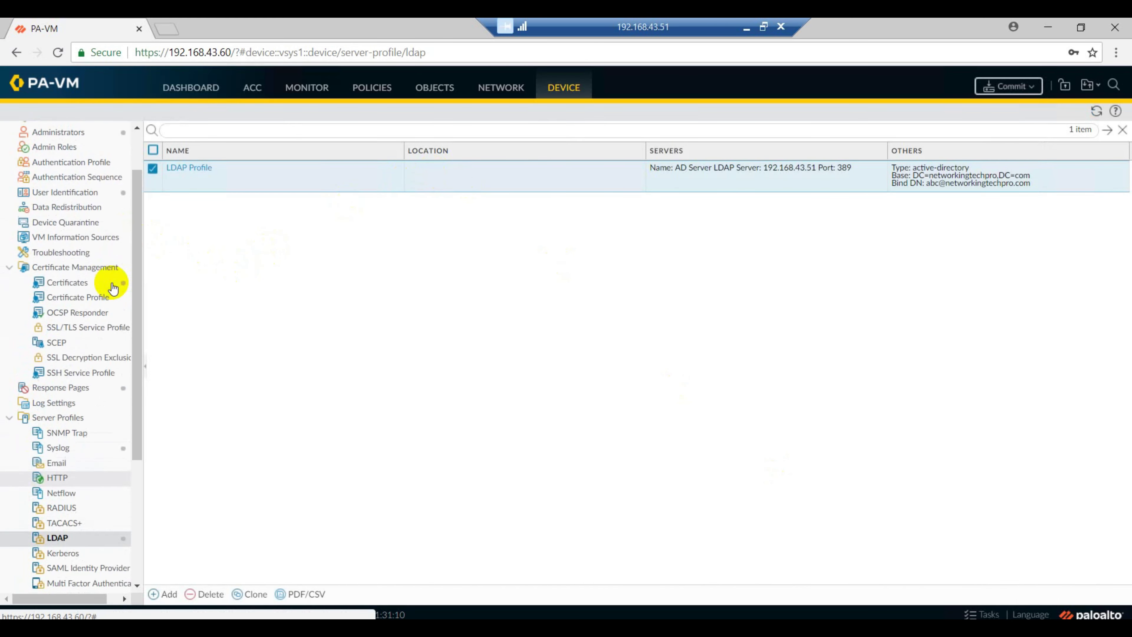
{"action": "left_click", "coordinate": [75, 255]}
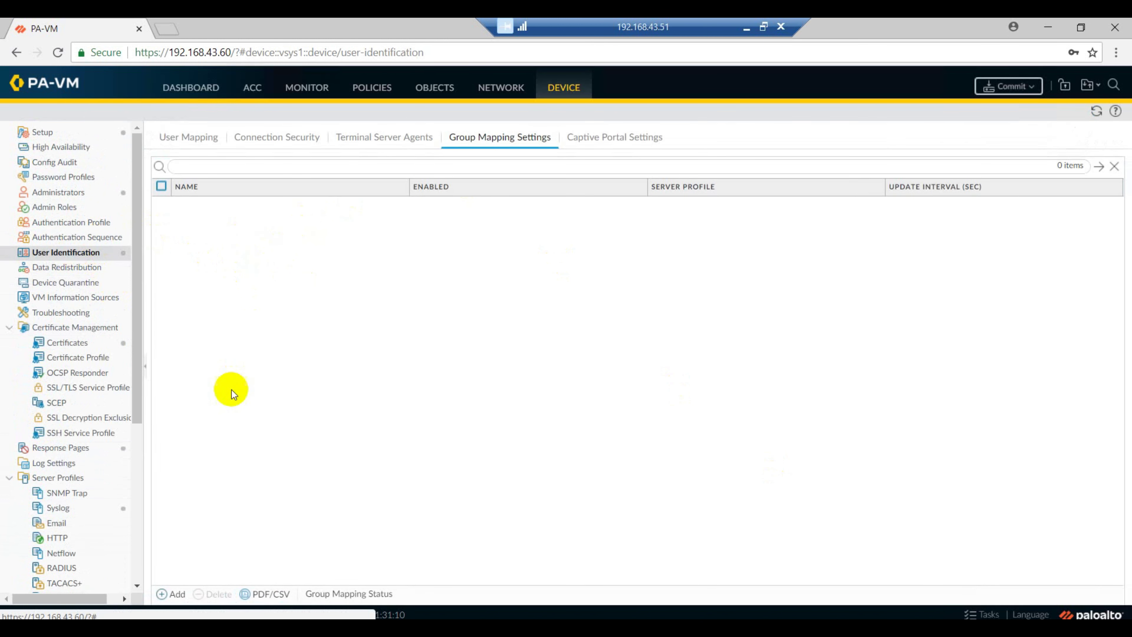
{"action": "left_click", "coordinate": [176, 594]}
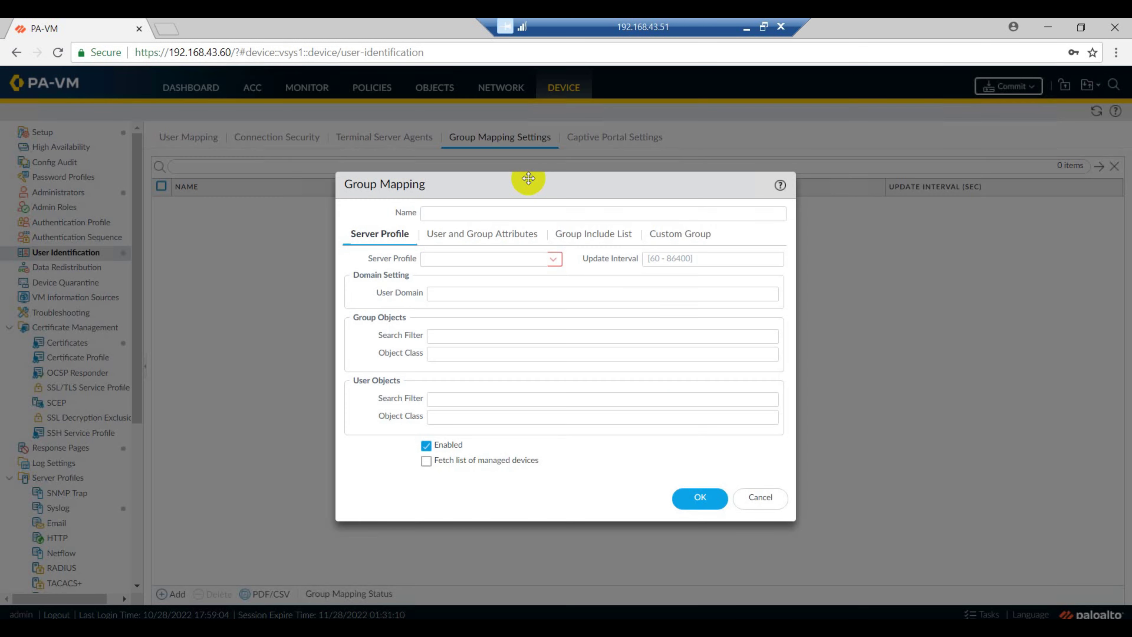
Name the mapping GroupMapping, using LDAP Profile with user domain networkingtechpro.com, and show its attributes
{"action": "left_click", "coordinate": [592, 211]}
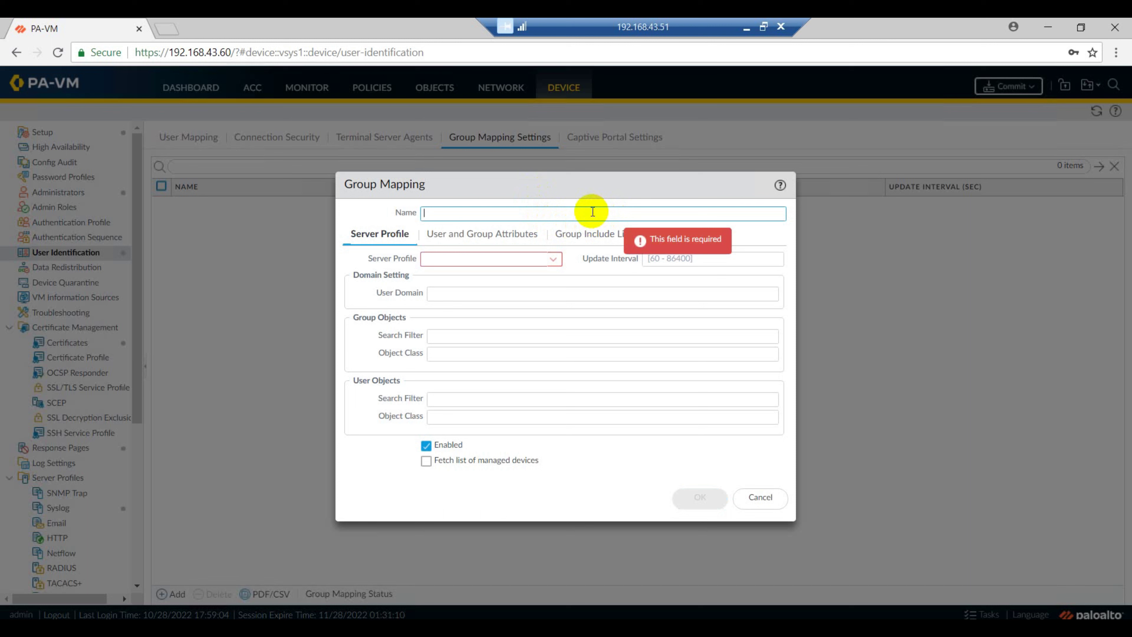
{"action": "type", "text": "GroupMapping"}
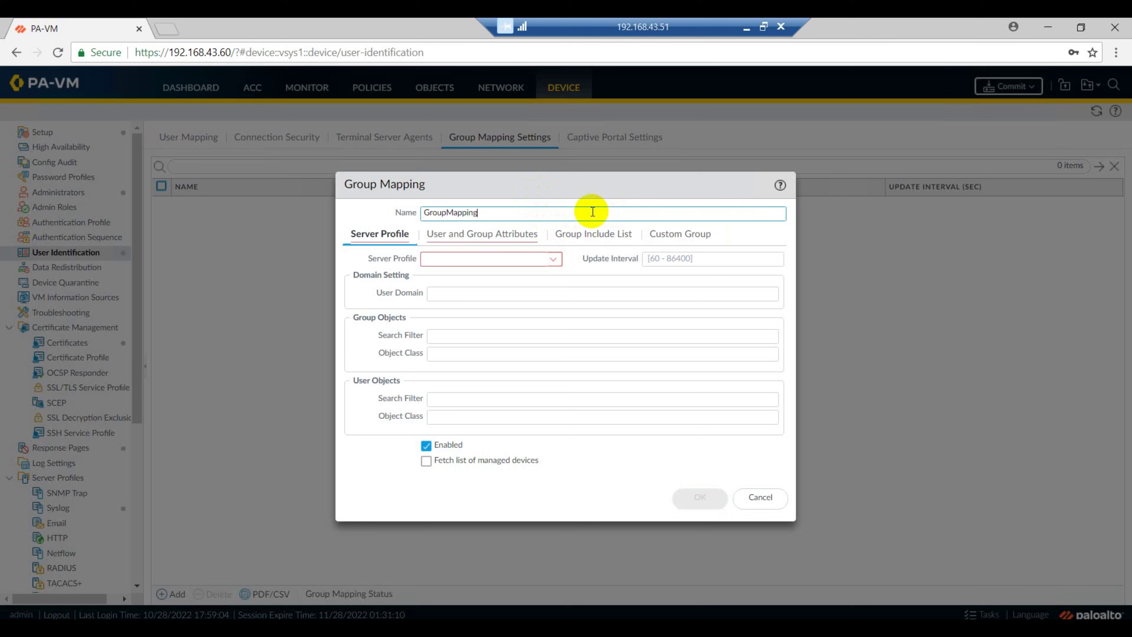
{"action": "left_click", "coordinate": [553, 259]}
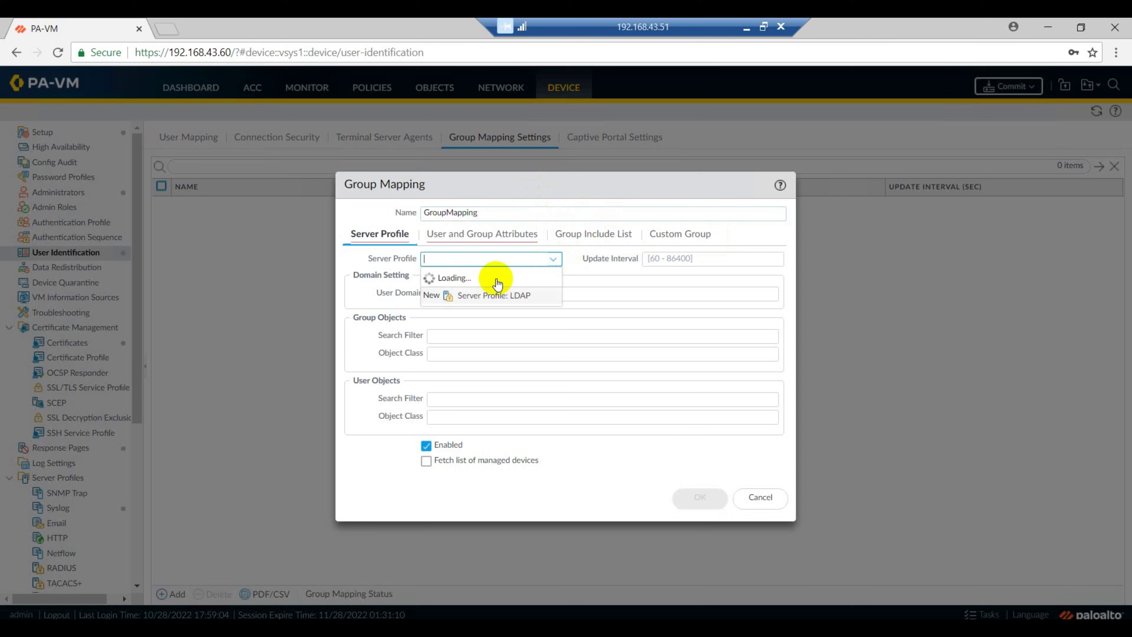
{"action": "left_click", "coordinate": [449, 278]}
{"action": "left_click", "coordinate": [447, 298]}
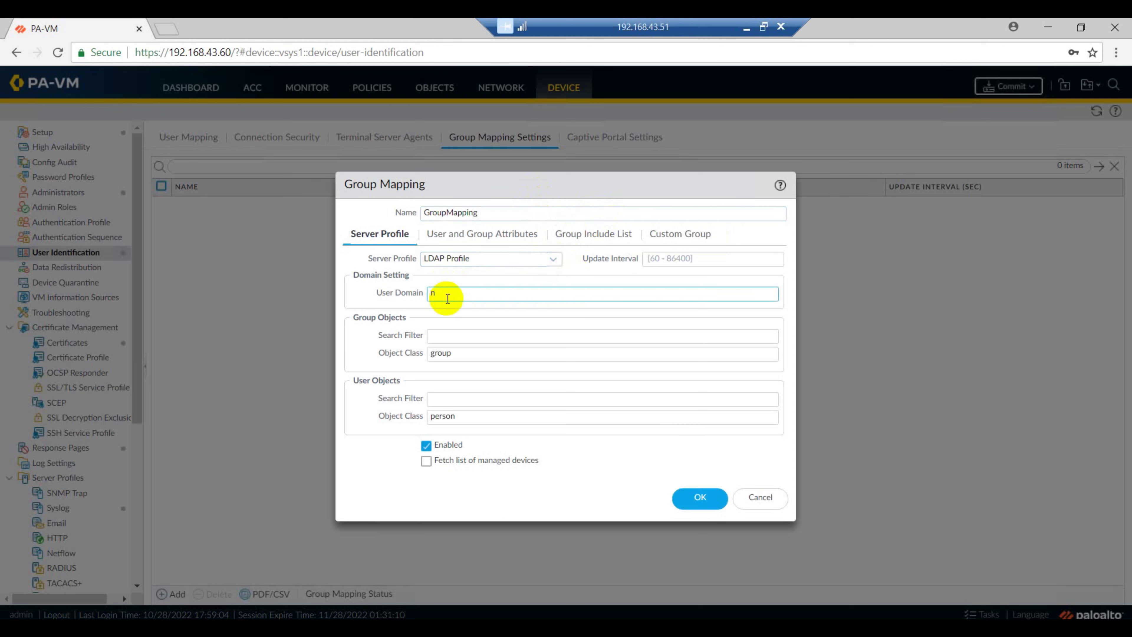
{"action": "type", "text": "networki"}
{"action": "left_click", "coordinate": [453, 233]}
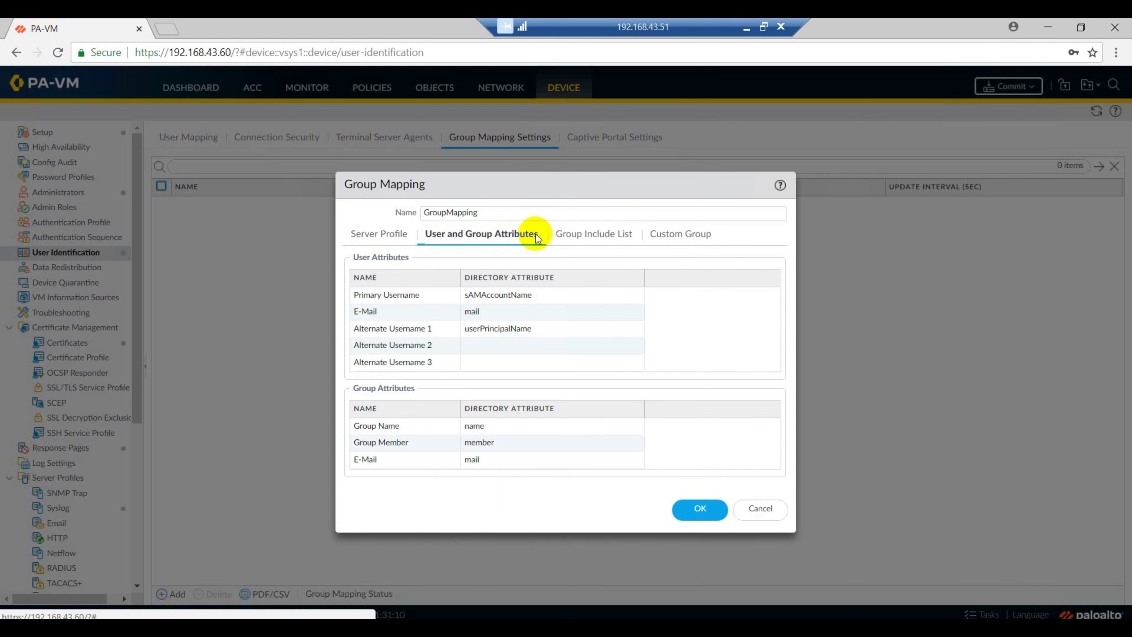
Add cn=group1 and cn=group2 from ou=netadmin to GroupMapping's include list and save it
{"action": "left_click", "coordinate": [567, 234]}
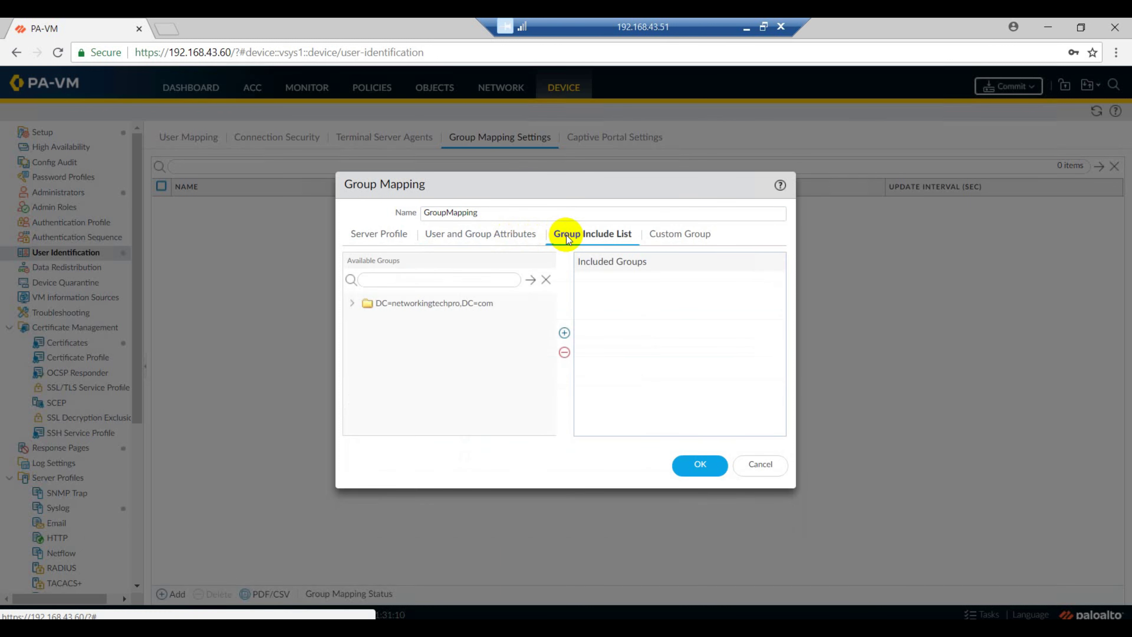
{"action": "left_click", "coordinate": [354, 303]}
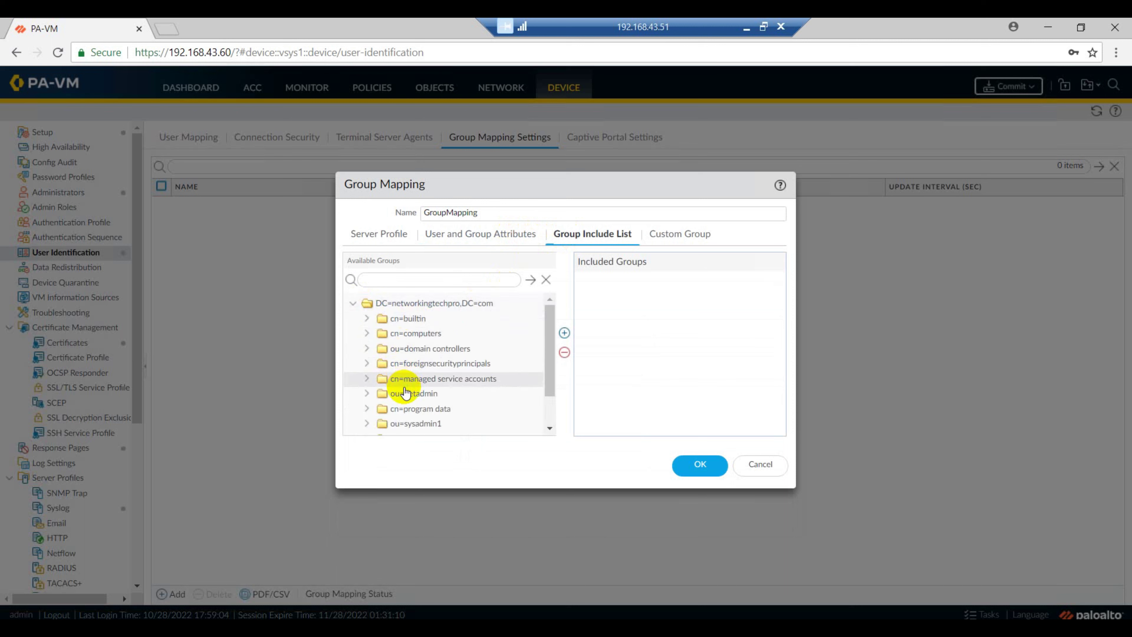
{"action": "left_click", "coordinate": [366, 393]}
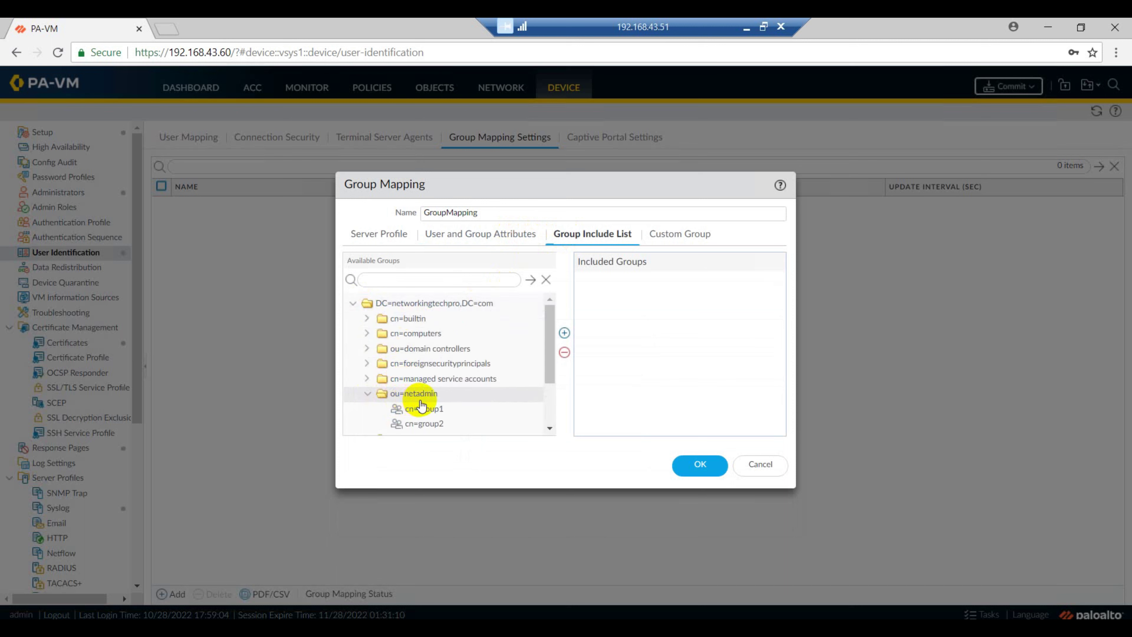
{"action": "left_click", "coordinate": [425, 409]}
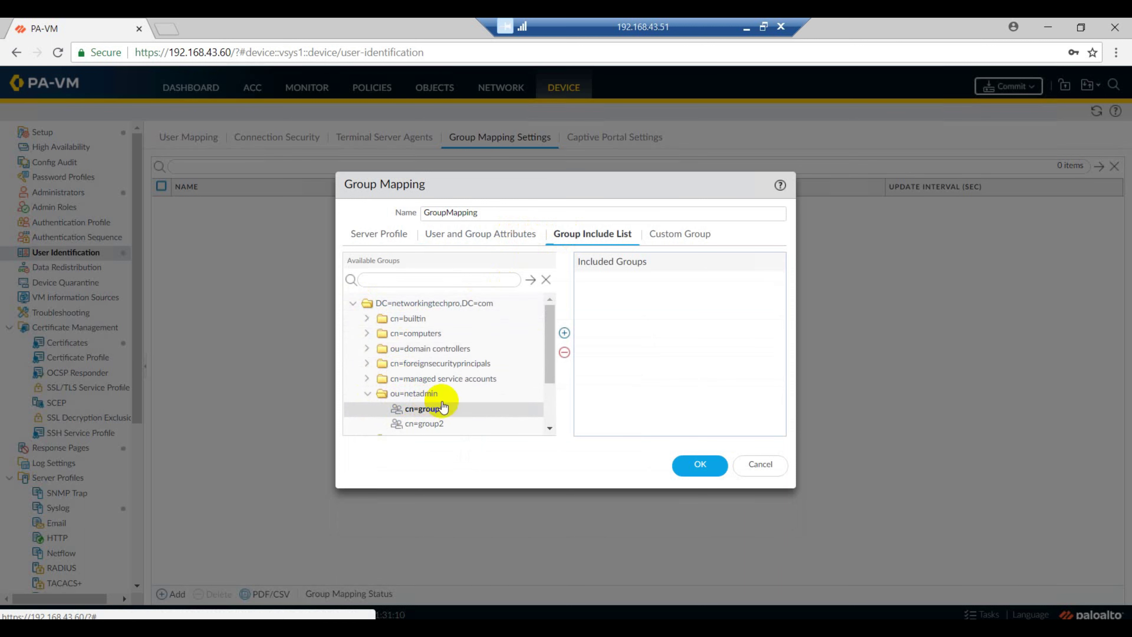
{"action": "left_click", "coordinate": [564, 333]}
{"action": "left_click", "coordinate": [424, 423]}
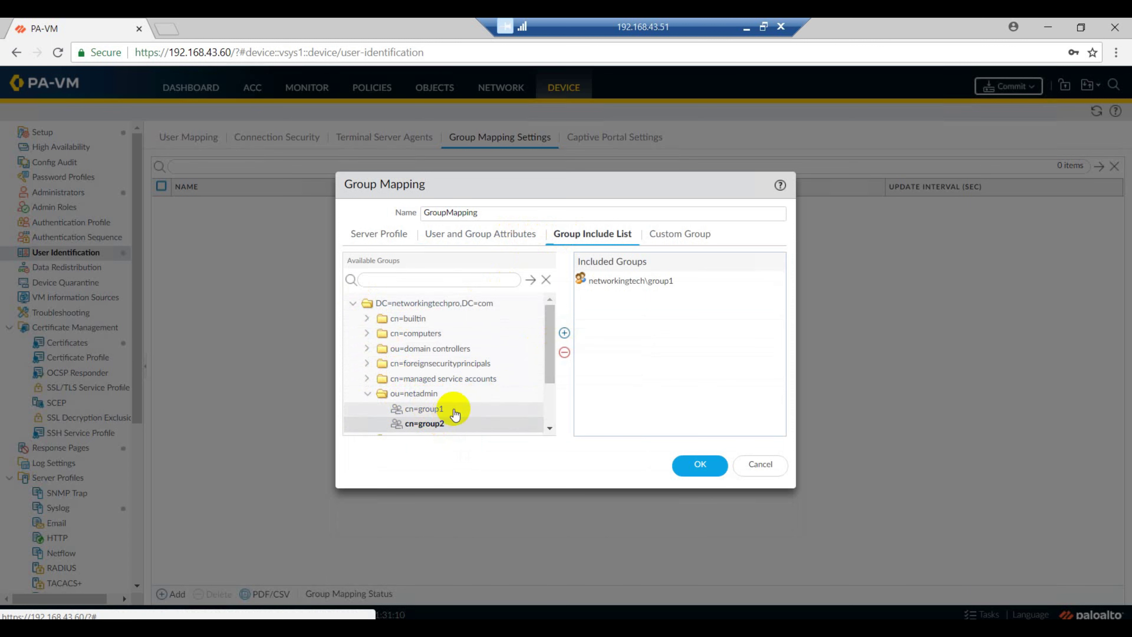
{"action": "scroll", "coordinate": [454, 414], "scroll_direction": "down", "scroll_amount": 3}
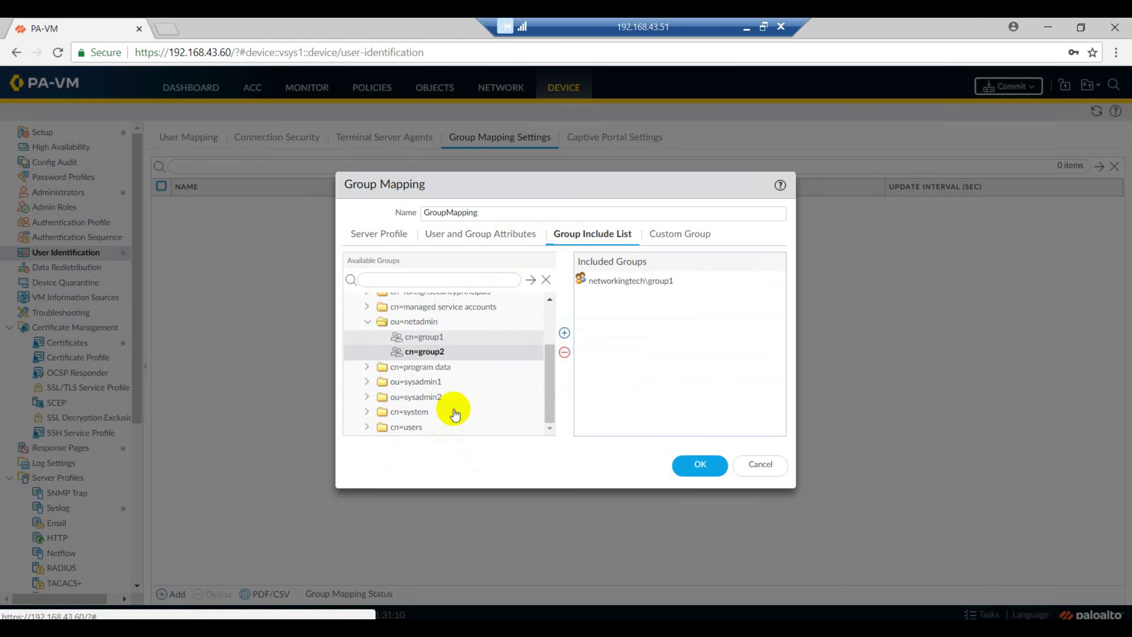
{"action": "left_click", "coordinate": [564, 333]}
{"action": "left_click", "coordinate": [694, 466]}
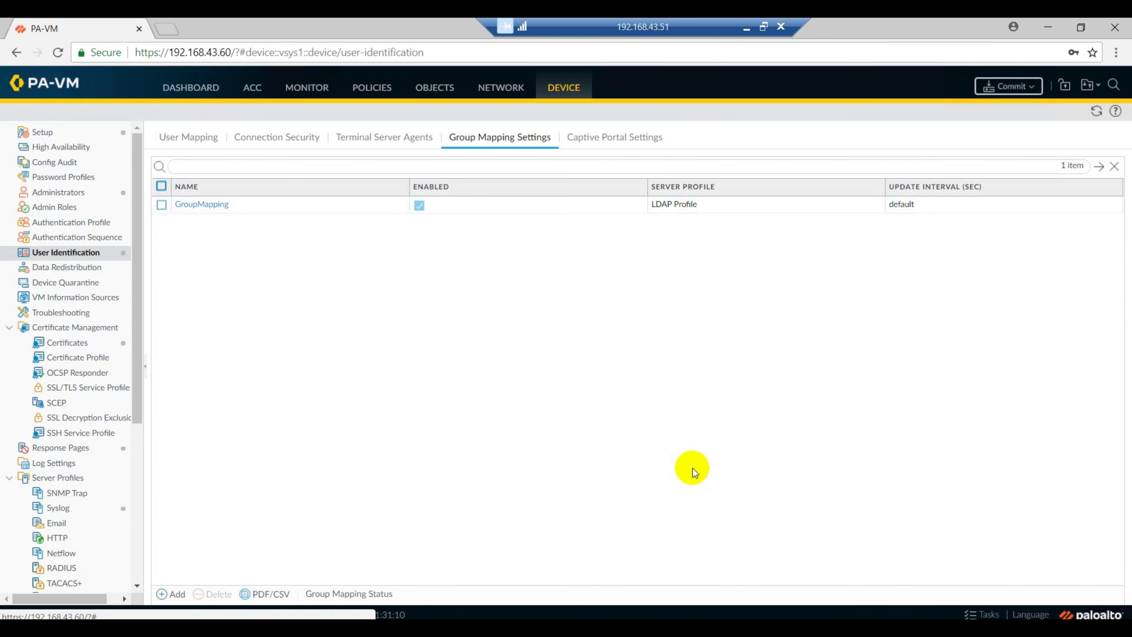
{"action": "left_click", "coordinate": [194, 137]}
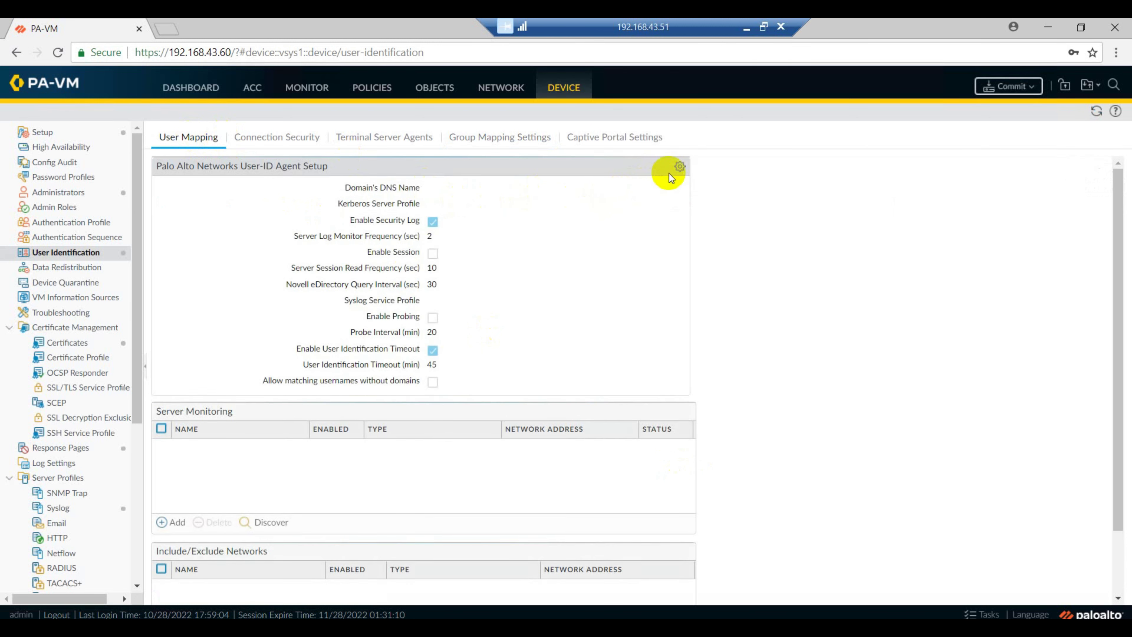
Set the User-ID agent monitoring username, domain DNS name networkingtechpro.com, and confirmed password
{"action": "left_click", "coordinate": [679, 167]}
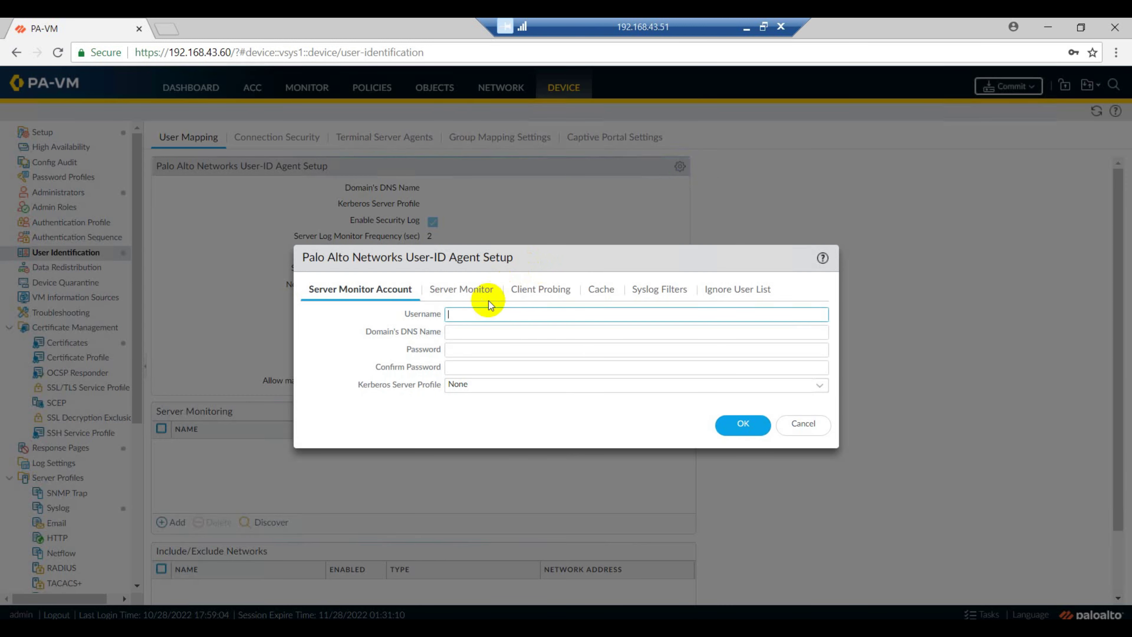
{"action": "left_click", "coordinate": [481, 313]}
{"action": "type", "text": "nd"}
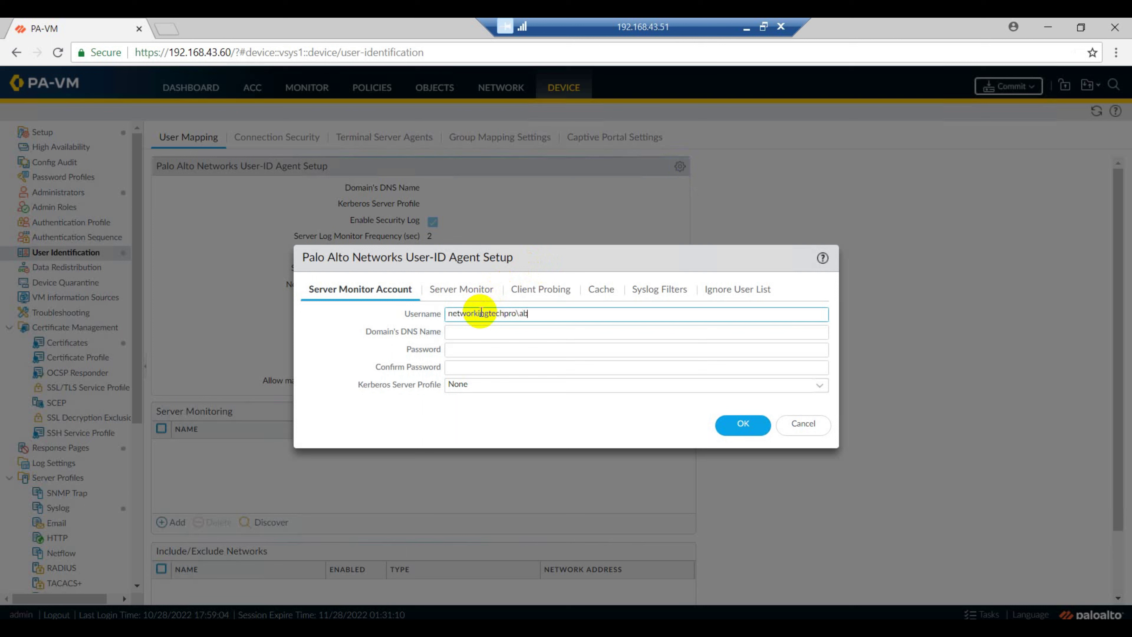
{"action": "left_click_drag", "start_coordinate": [448, 314], "coordinate": [516, 318]}
{"action": "key", "text": "ctrl+c"}
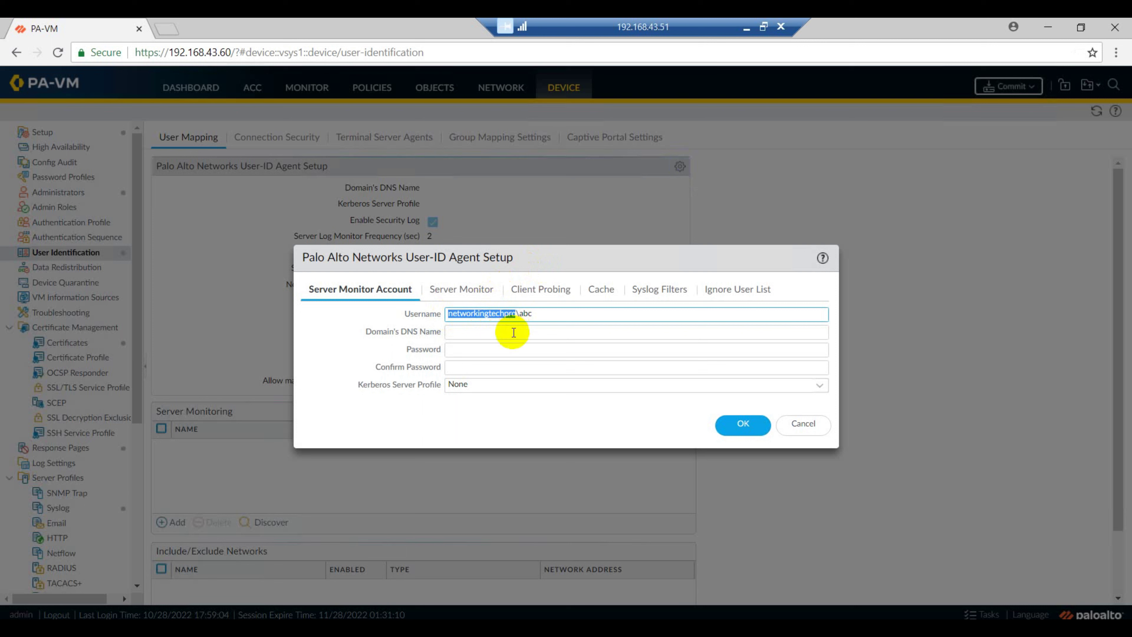
{"action": "left_click", "coordinate": [513, 331]}
{"action": "key", "text": "ctrl+v"}
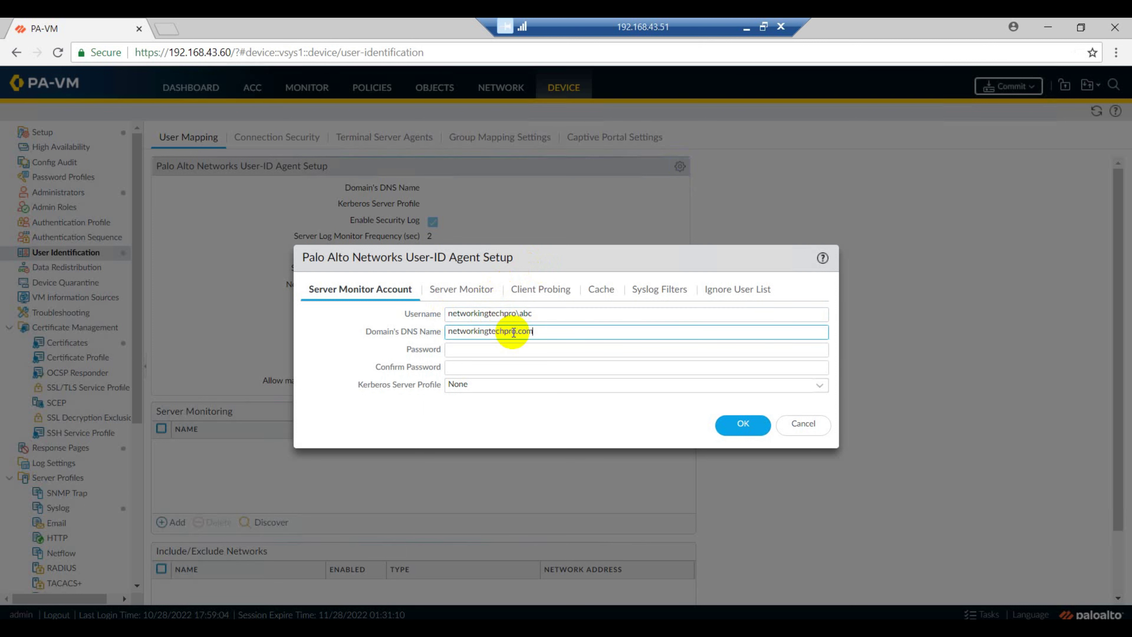
{"action": "type", "text": ".com"}
{"action": "left_click", "coordinate": [514, 351]}
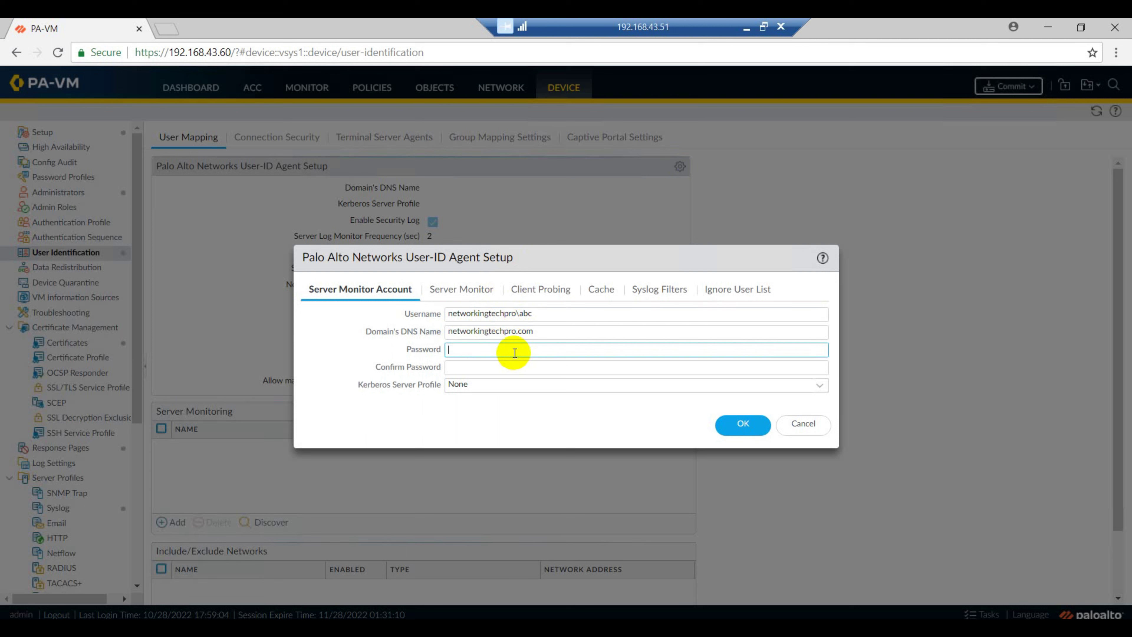
{"action": "type", "text": "P"}
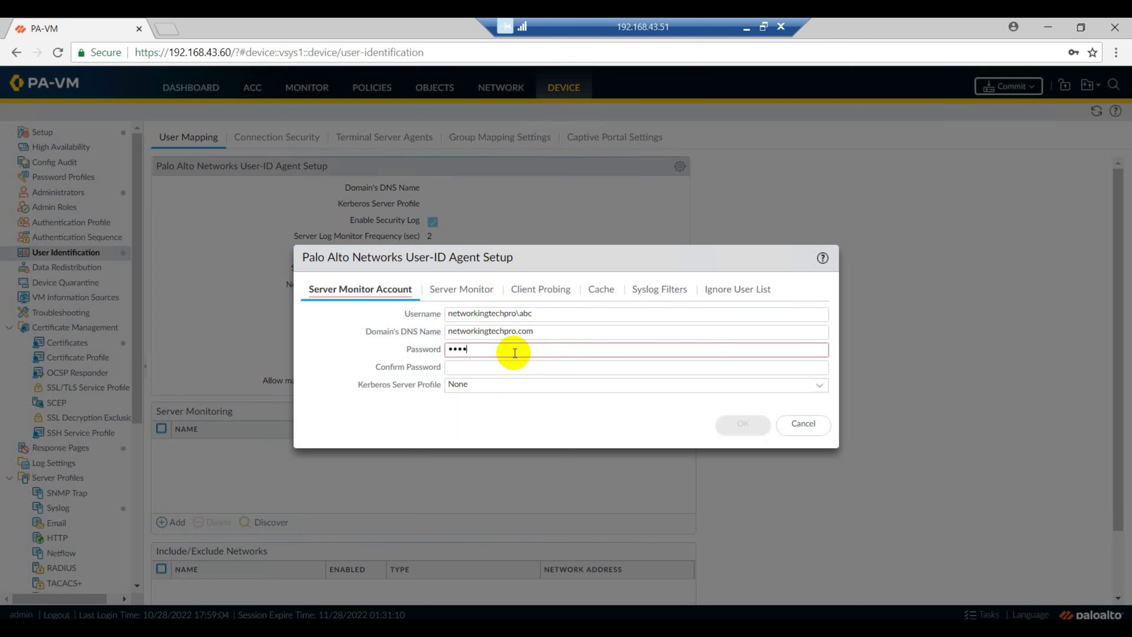
{"action": "type", "text": "a$$w0rd"}
{"action": "key", "text": "Tab"}
{"action": "type", "text": "P"}
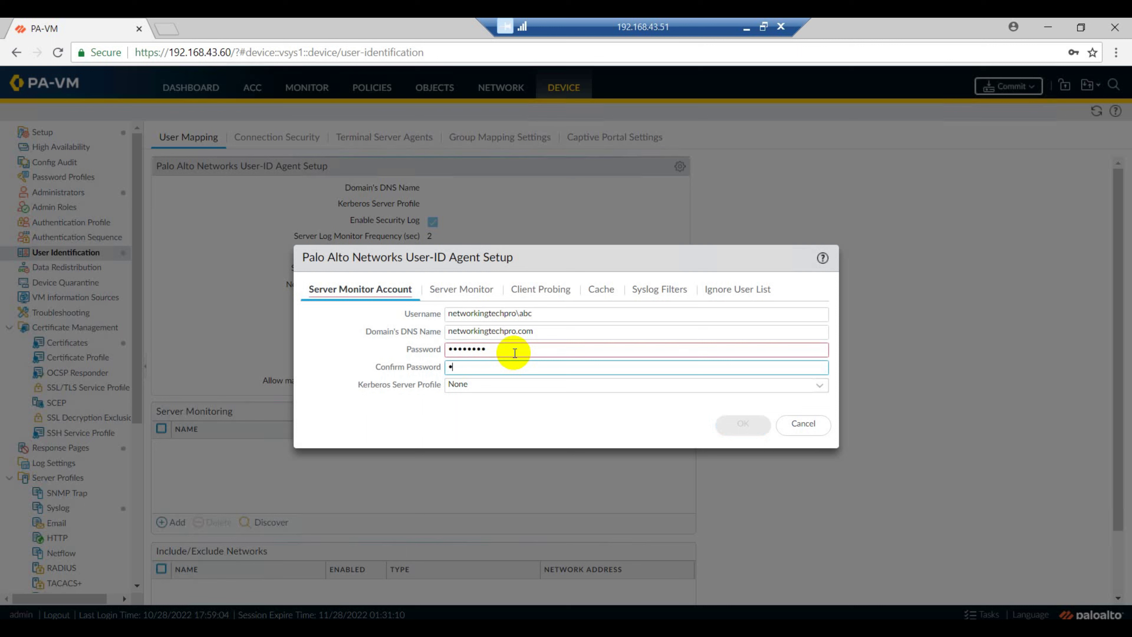
{"action": "type", "text": "a$$w0rd"}
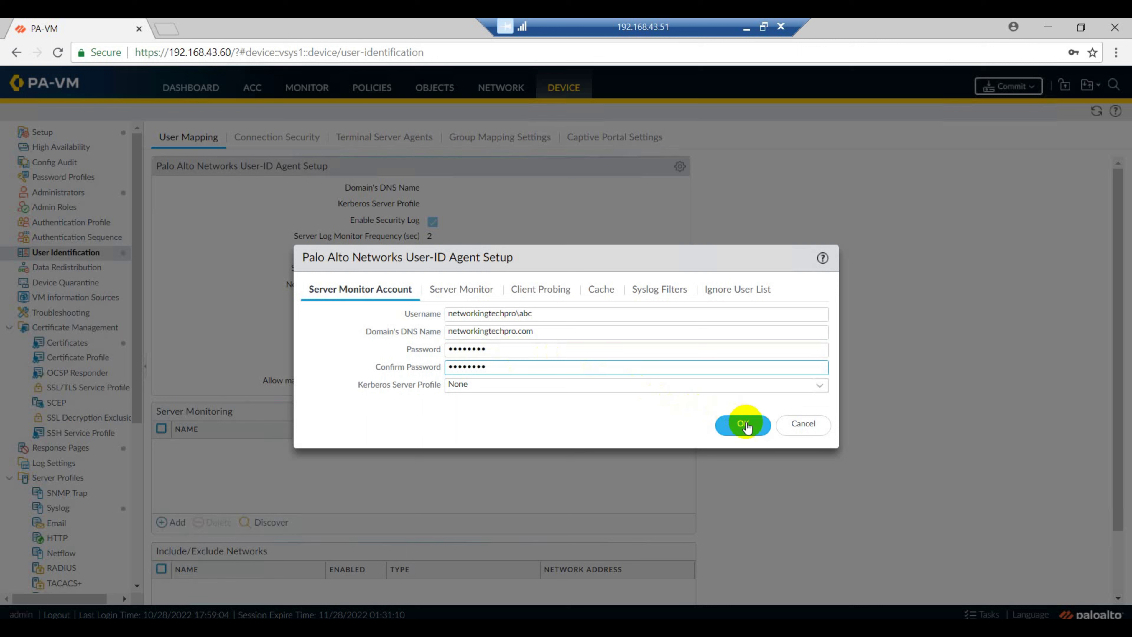
{"action": "left_click", "coordinate": [742, 424]}
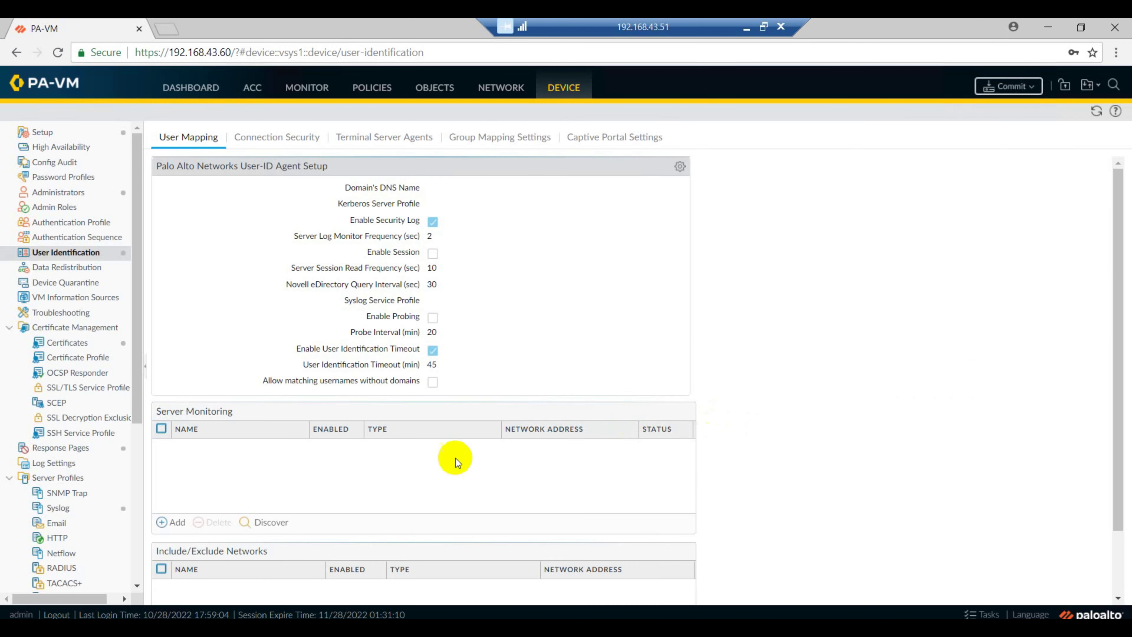
Add monitored server AD Monitoring at 192.168.43.51 as Microsoft Active Directory over WMI
{"action": "left_click", "coordinate": [176, 522]}
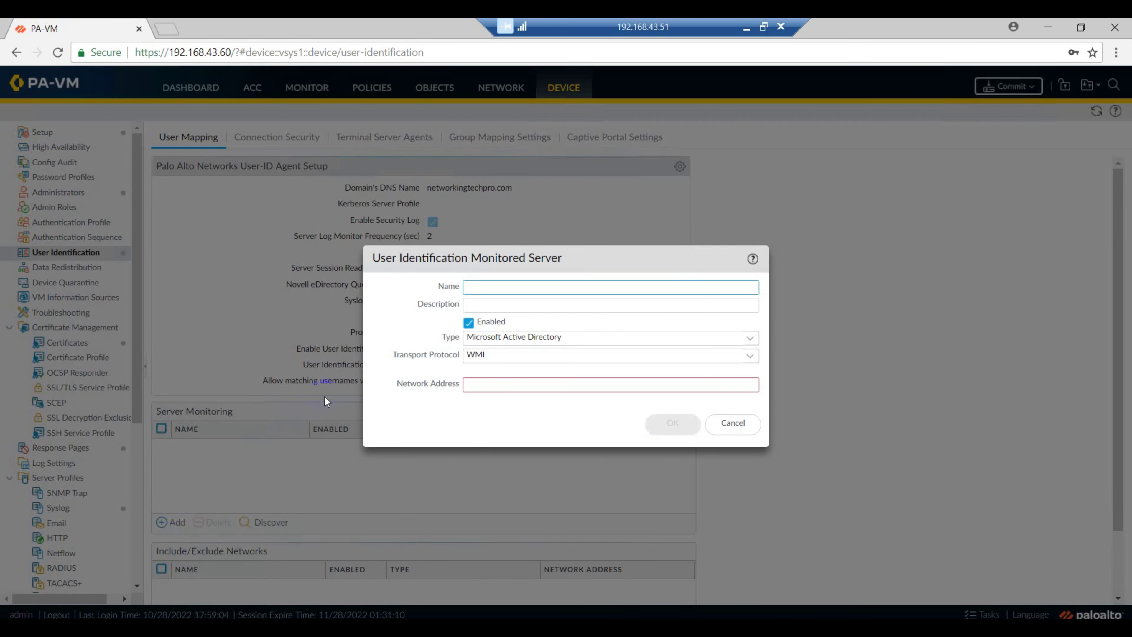
{"action": "left_click", "coordinate": [371, 372]}
{"action": "type", "text": "AD Monitoring"}
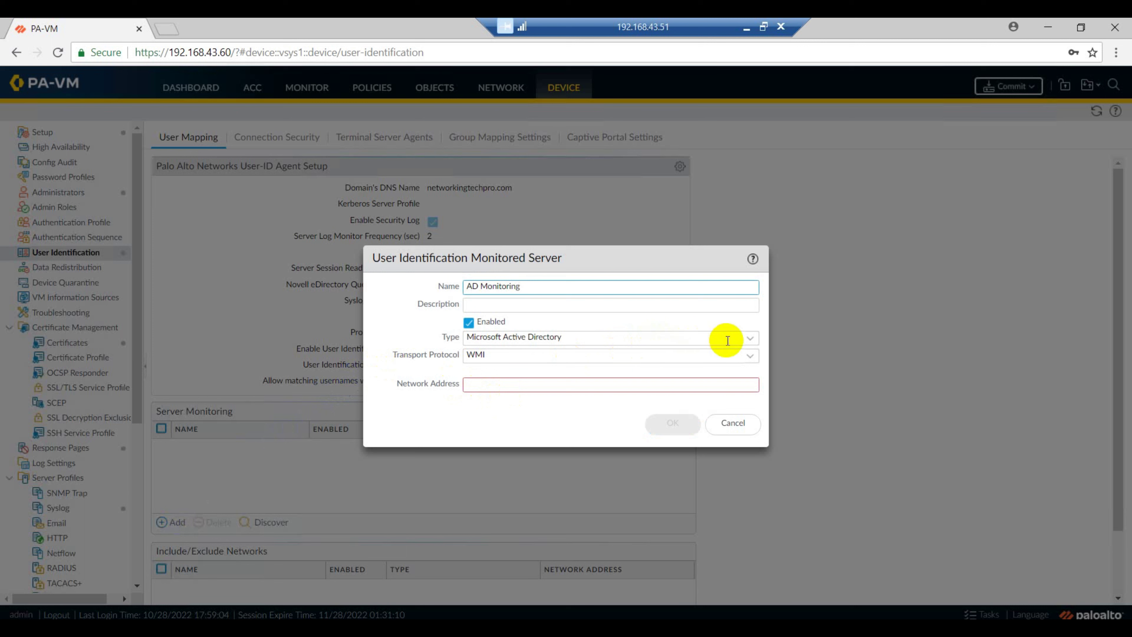
{"action": "left_click", "coordinate": [593, 383]}
{"action": "type", "text": "1"}
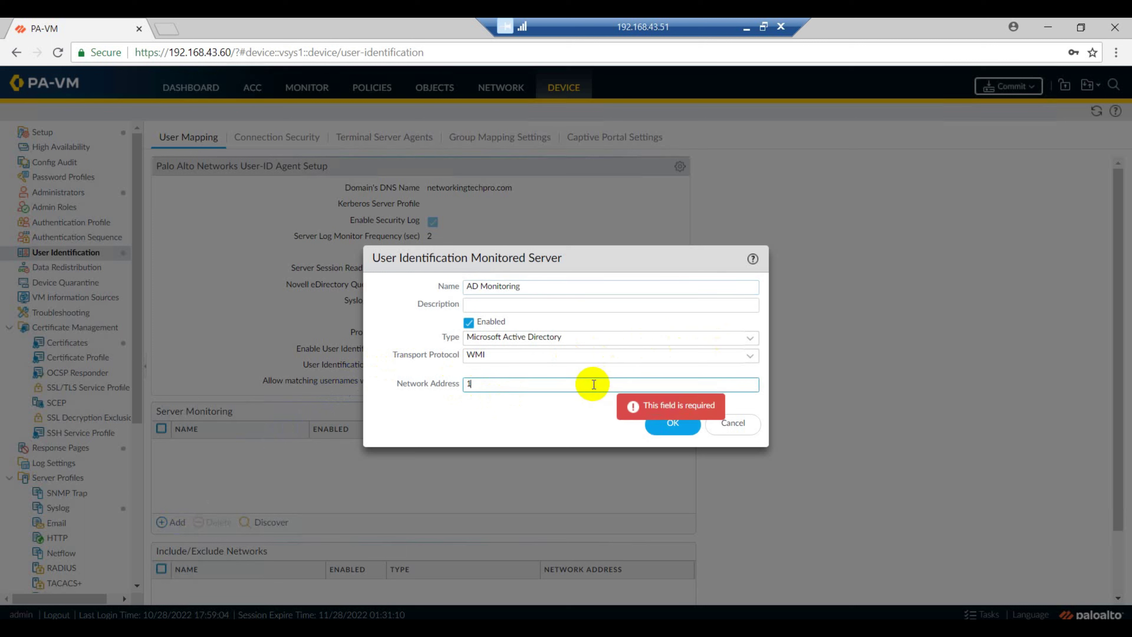
{"action": "type", "text": "92.168.43.51"}
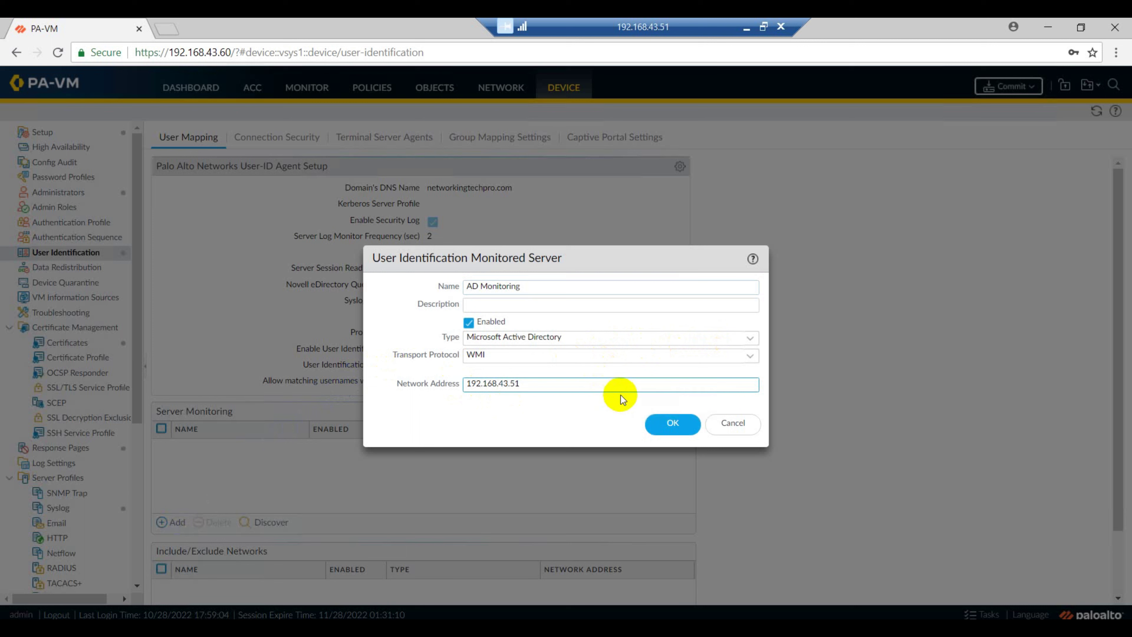
{"action": "left_click", "coordinate": [752, 344]}
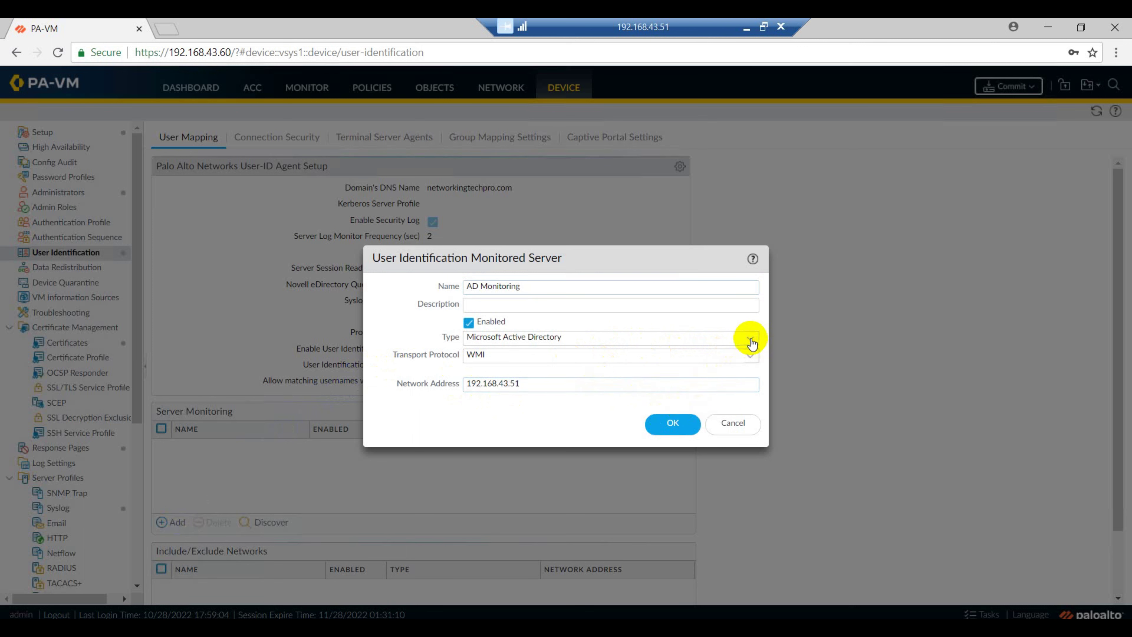
{"action": "left_click", "coordinate": [588, 355]}
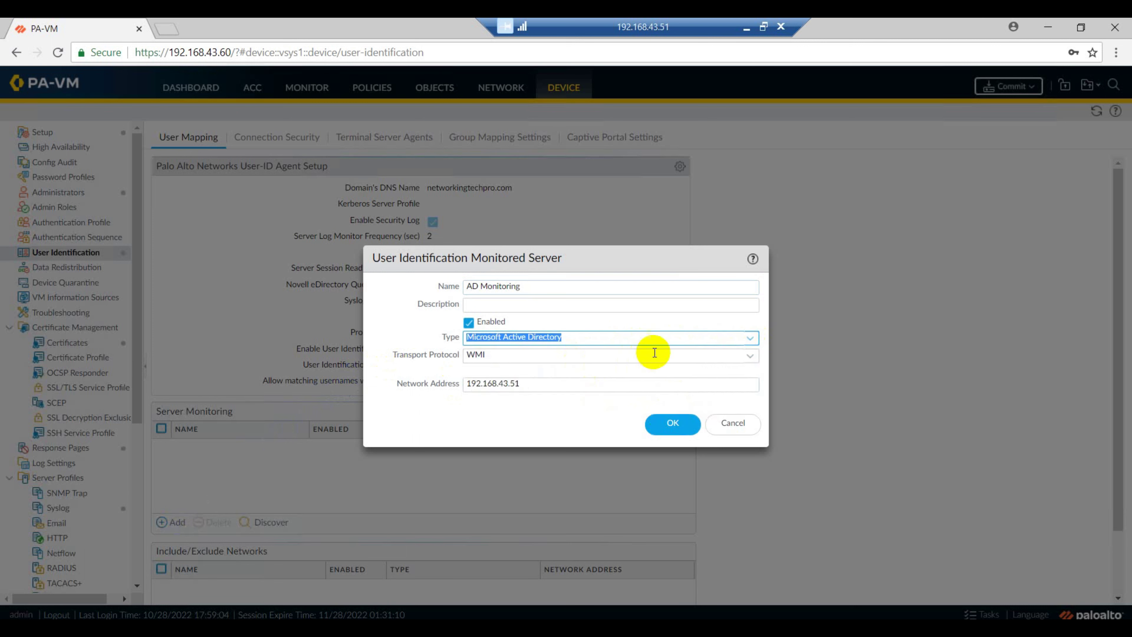
{"action": "left_click", "coordinate": [750, 359]}
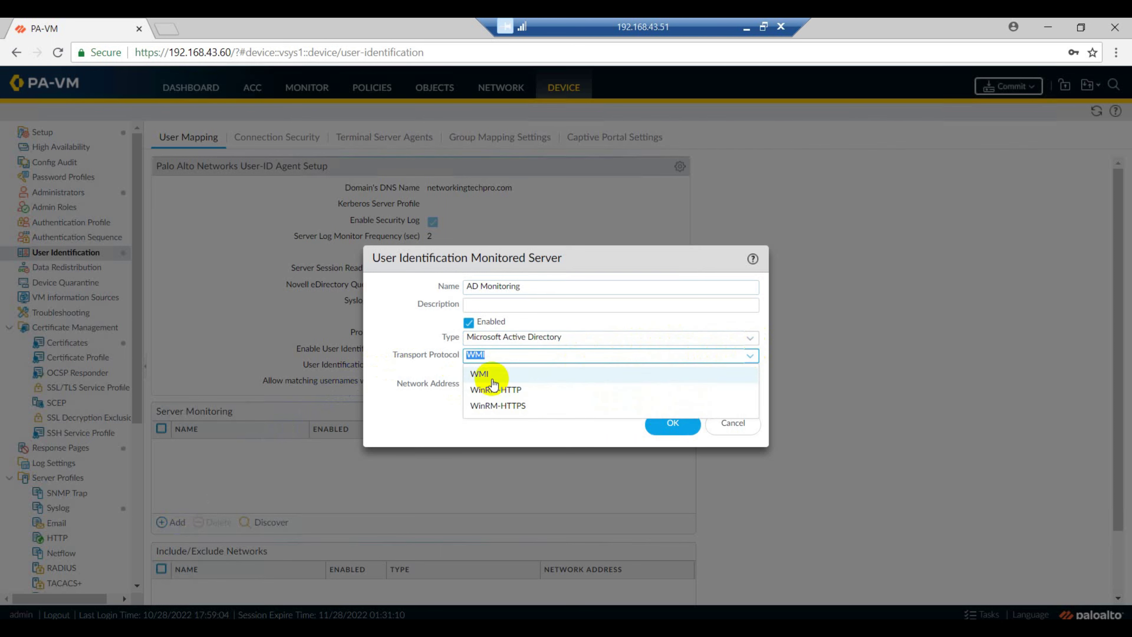
{"action": "left_click", "coordinate": [481, 374]}
{"action": "left_click", "coordinate": [674, 428]}
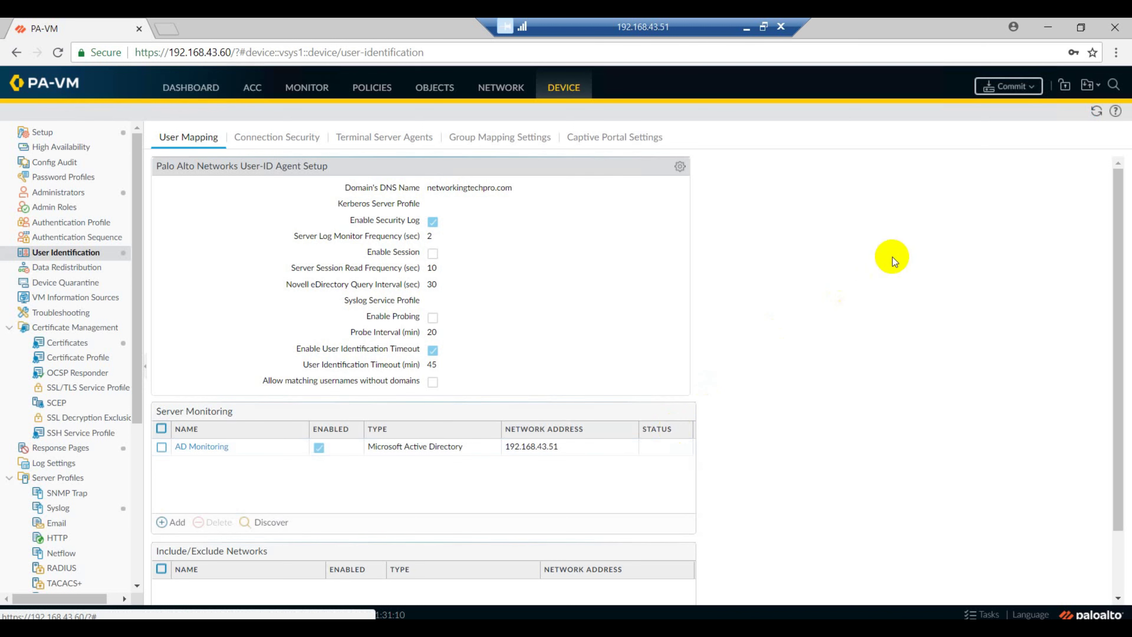
{"action": "left_click", "coordinate": [1017, 97]}
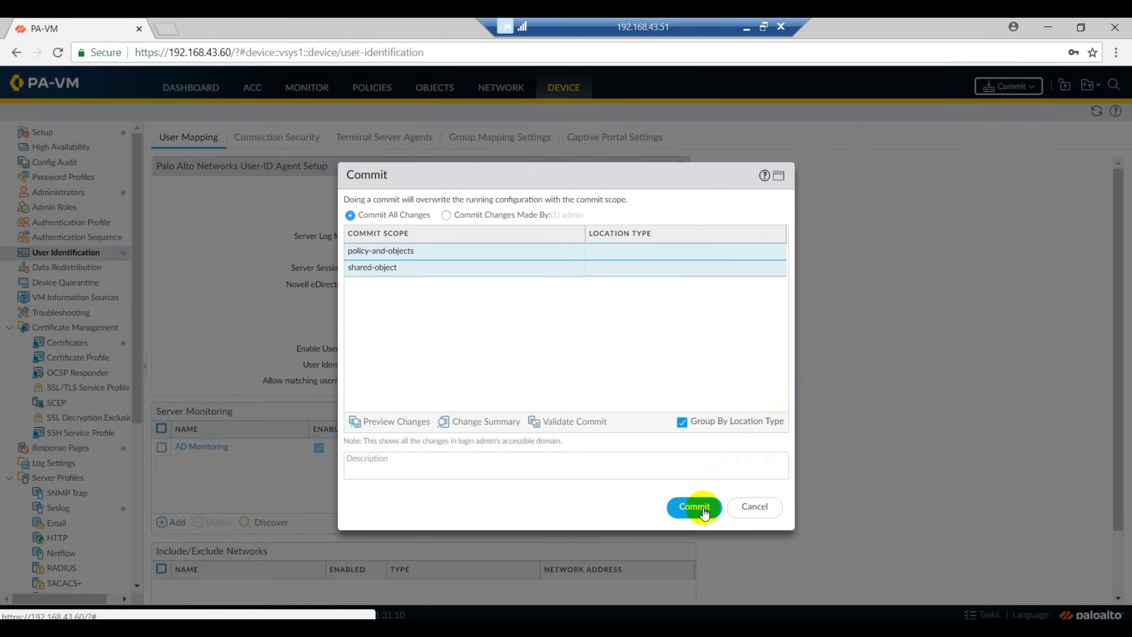
Commit all changes and close the status report once it succeeds
{"action": "left_click", "coordinate": [704, 514]}
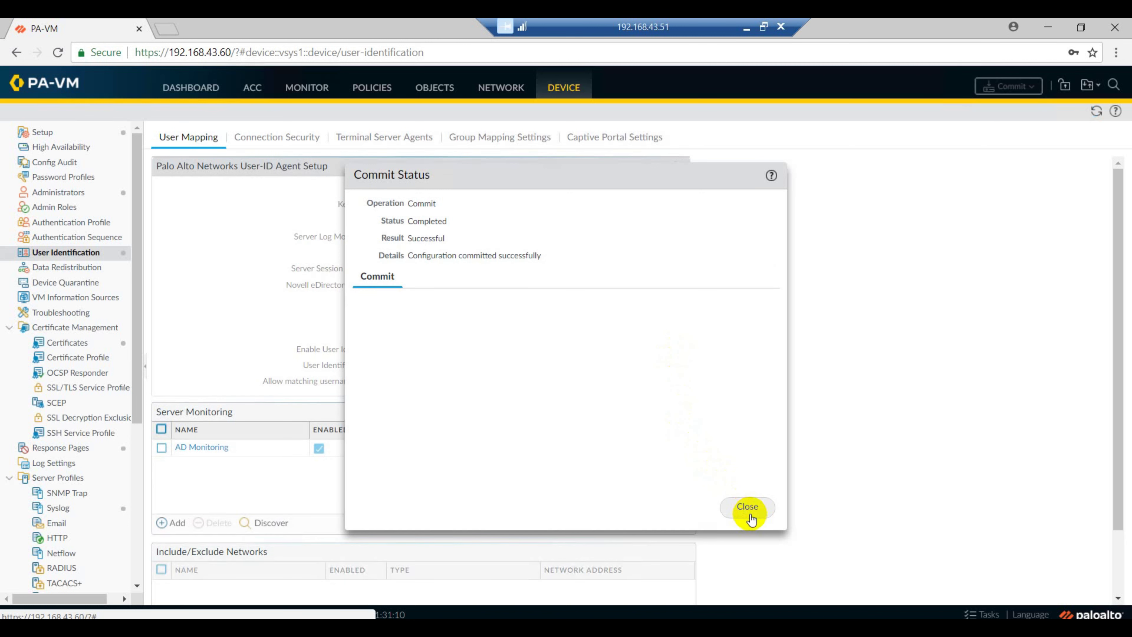
{"action": "left_click", "coordinate": [747, 507]}
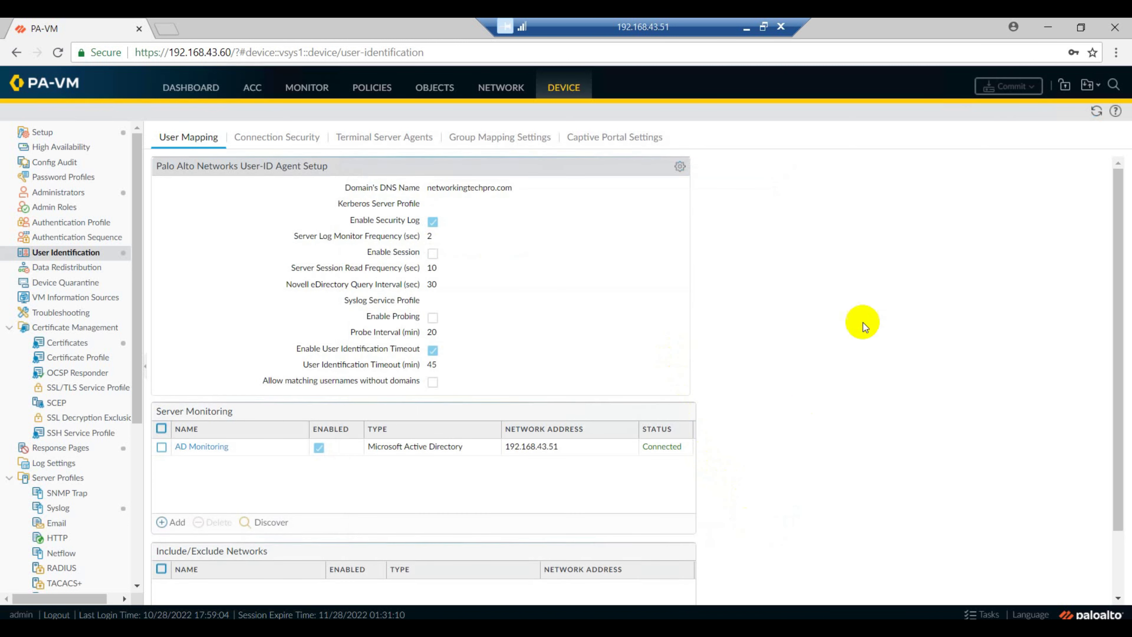
Enable User Identification on the Internal zone under Network > Zones
{"action": "left_click", "coordinate": [492, 91]}
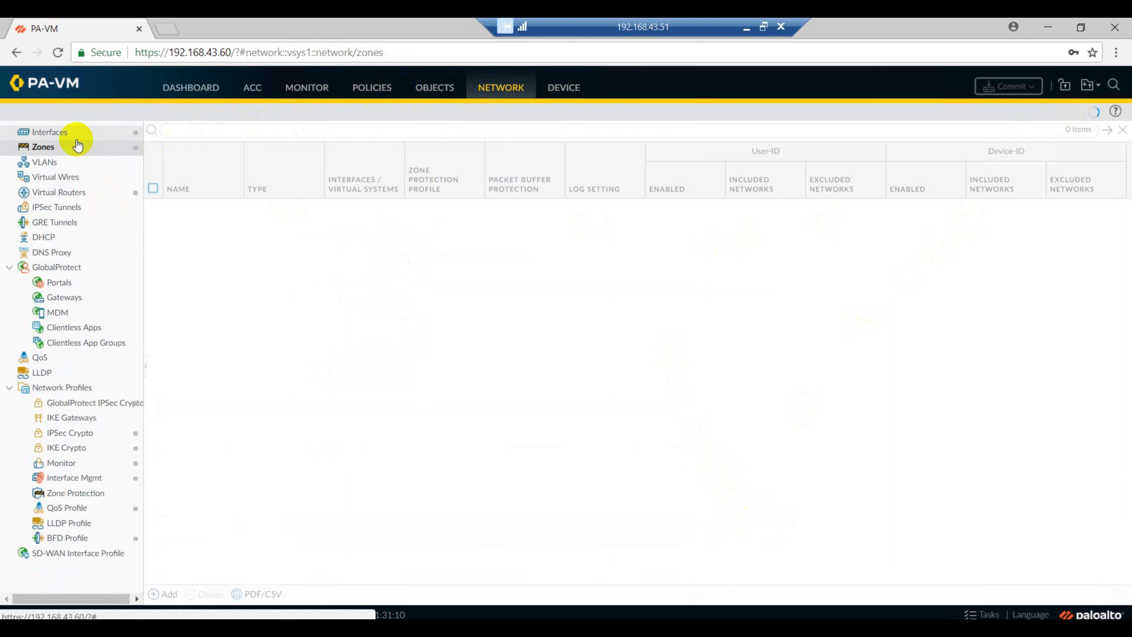
{"action": "left_click", "coordinate": [69, 133]}
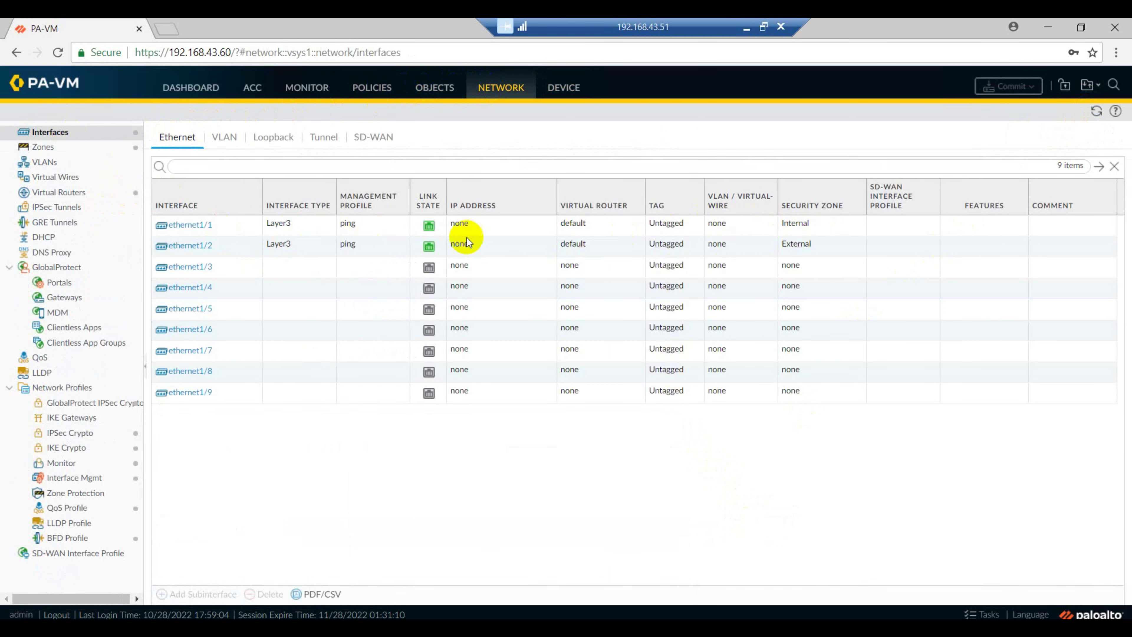
{"action": "left_click", "coordinate": [45, 149]}
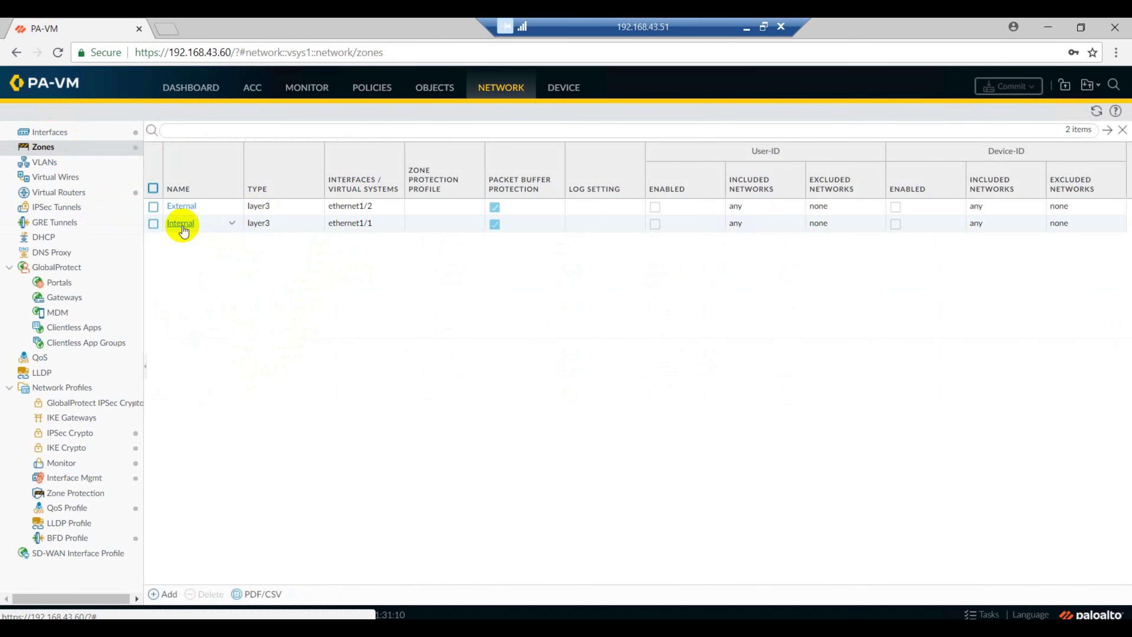
{"action": "left_click", "coordinate": [181, 223]}
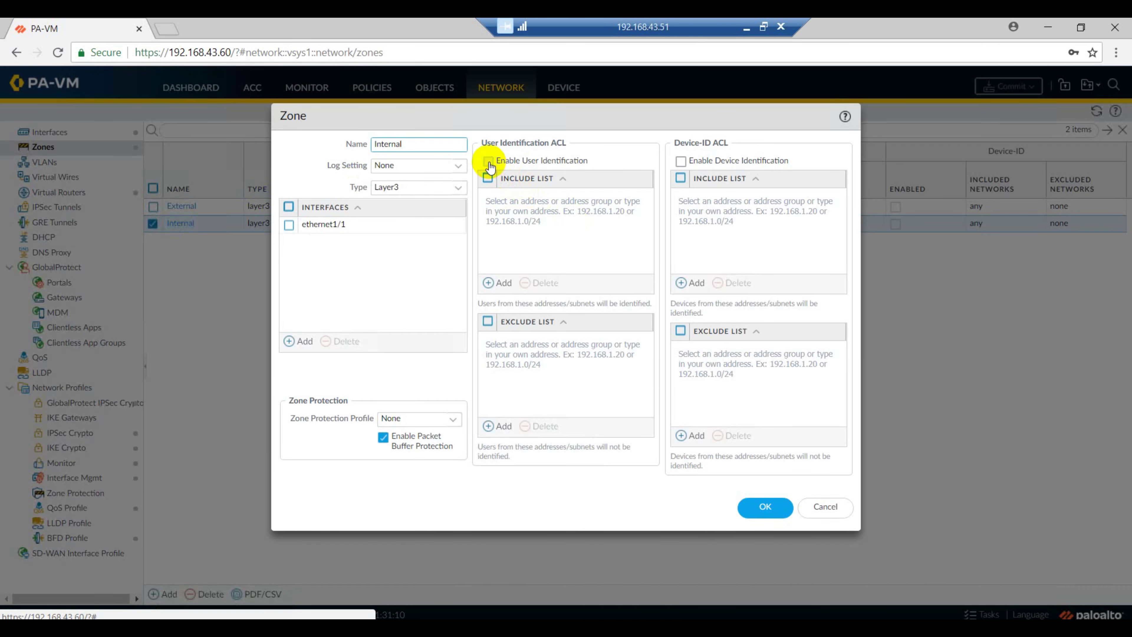
{"action": "left_click", "coordinate": [489, 162]}
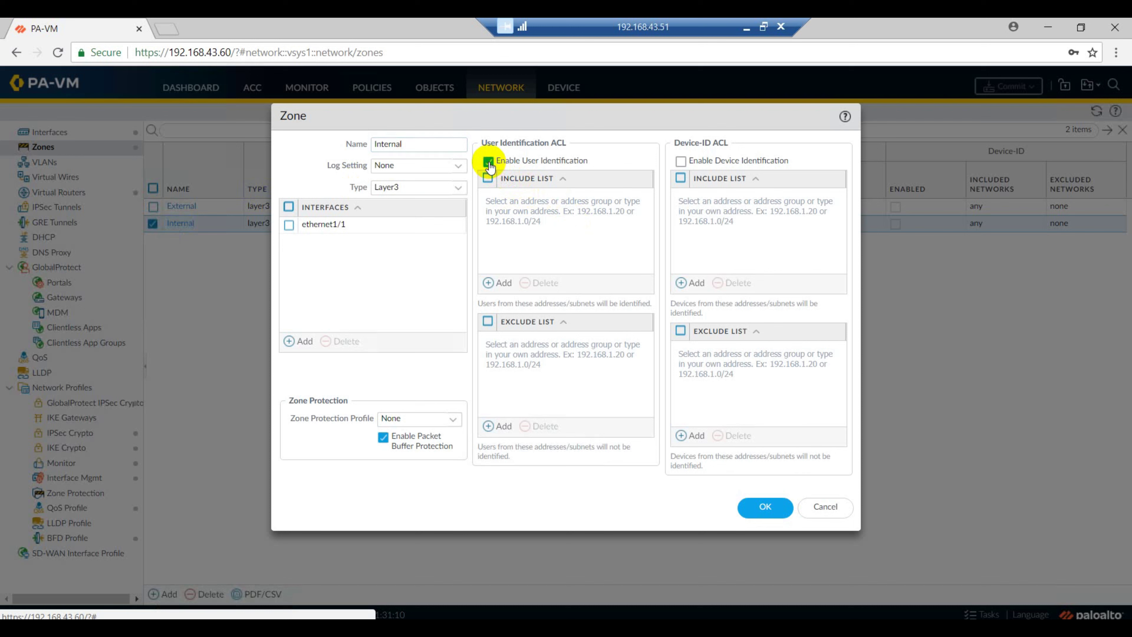
{"action": "left_click", "coordinate": [771, 508]}
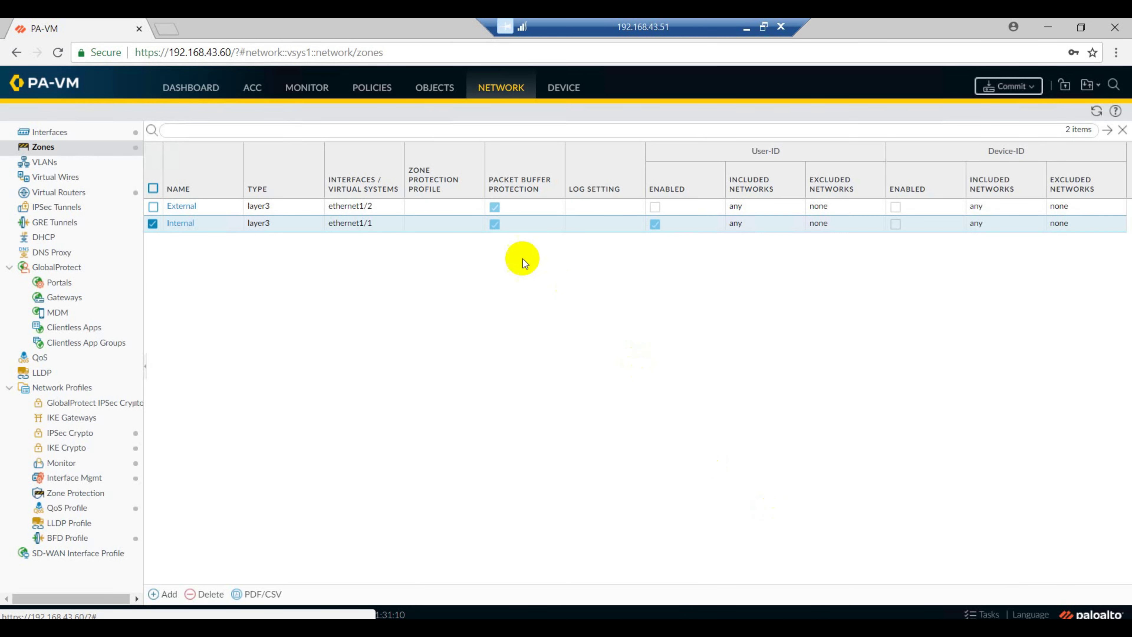
{"action": "left_click", "coordinate": [373, 92]}
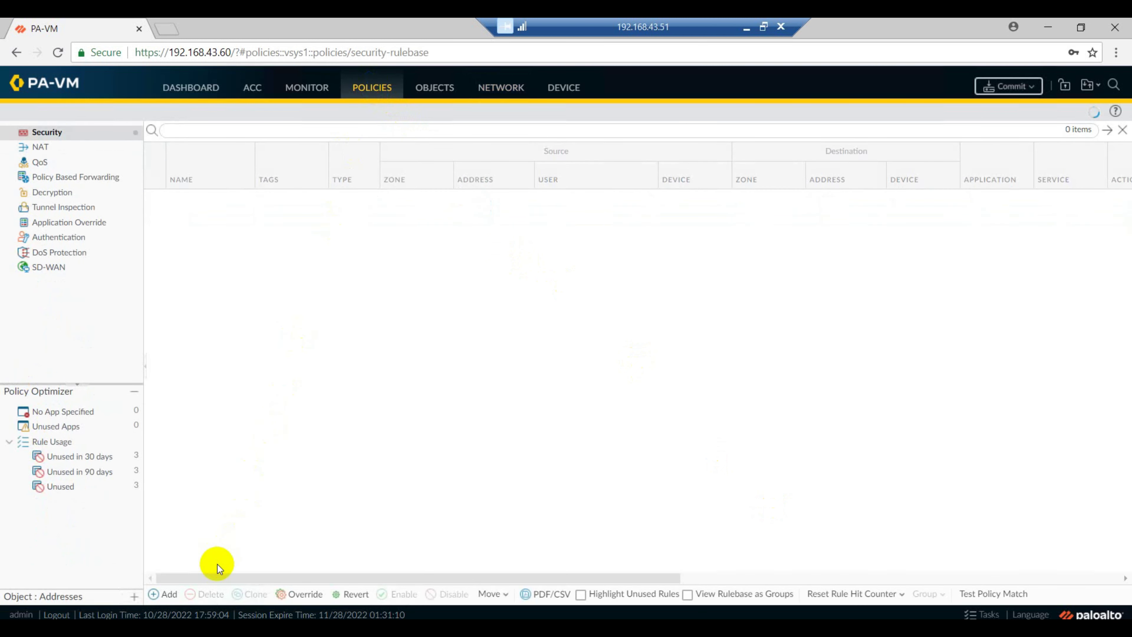
Create security rule test with source zone Internal and users networkingtech\group1 and group2
{"action": "left_click", "coordinate": [155, 595]}
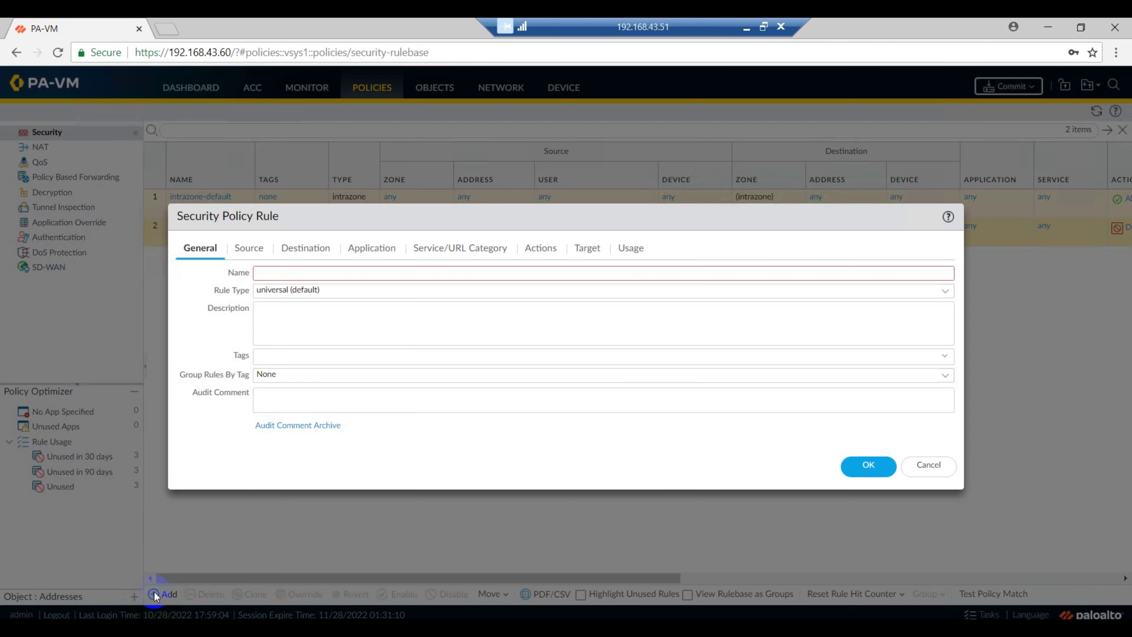
{"action": "left_click", "coordinate": [265, 274]}
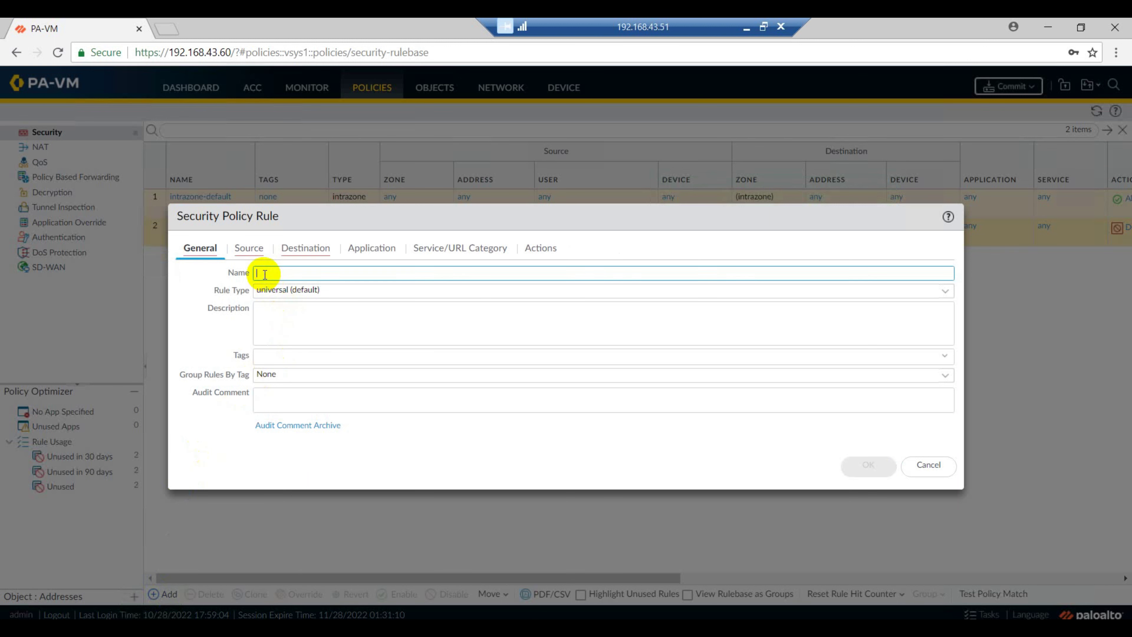
{"action": "type", "text": "test"}
{"action": "left_click", "coordinate": [248, 248]}
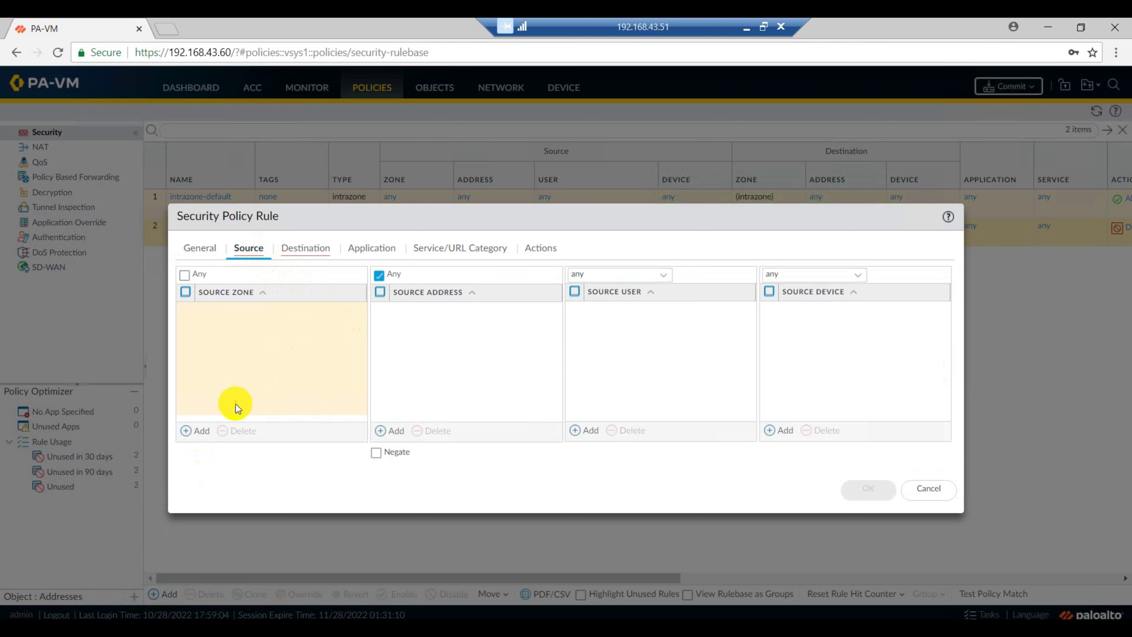
{"action": "left_click", "coordinate": [200, 431]}
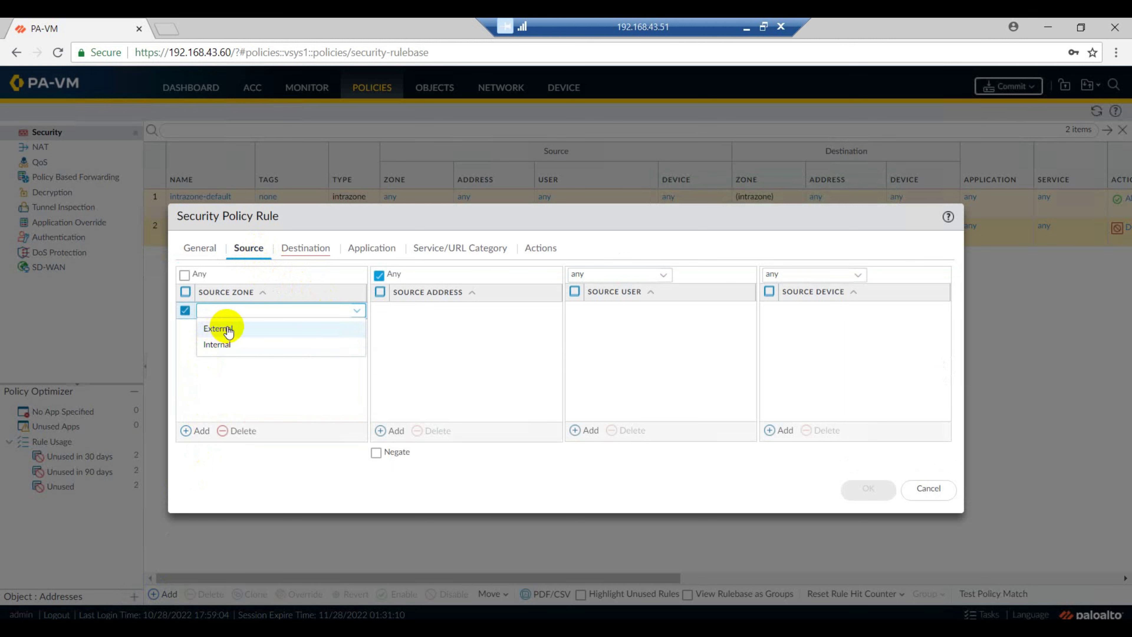
{"action": "left_click", "coordinate": [218, 345]}
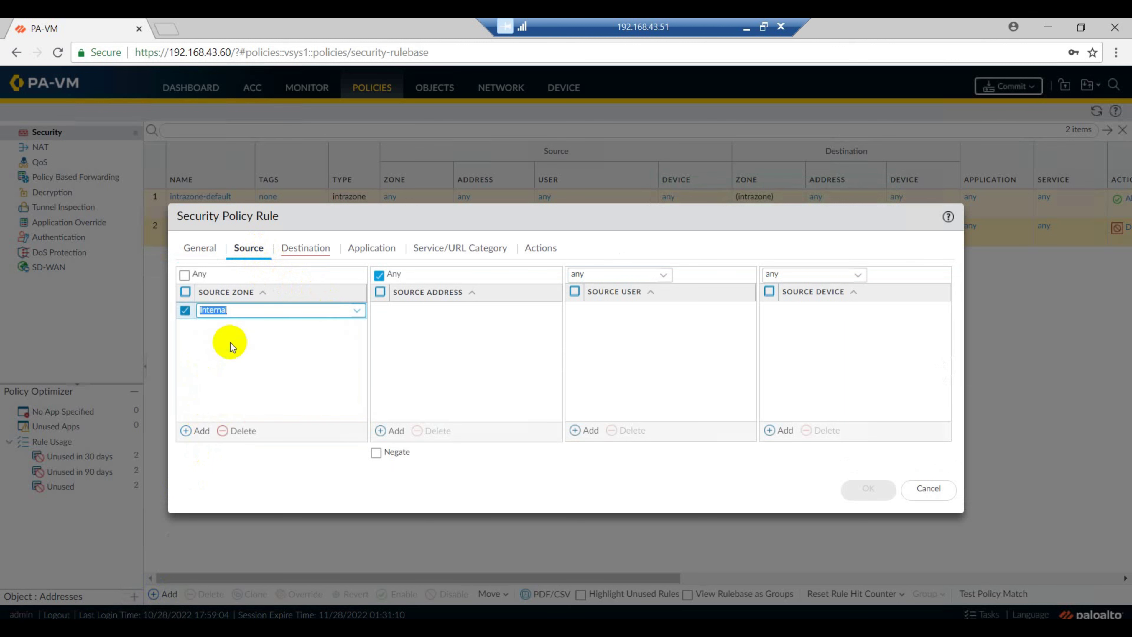
{"action": "left_click", "coordinate": [587, 430]}
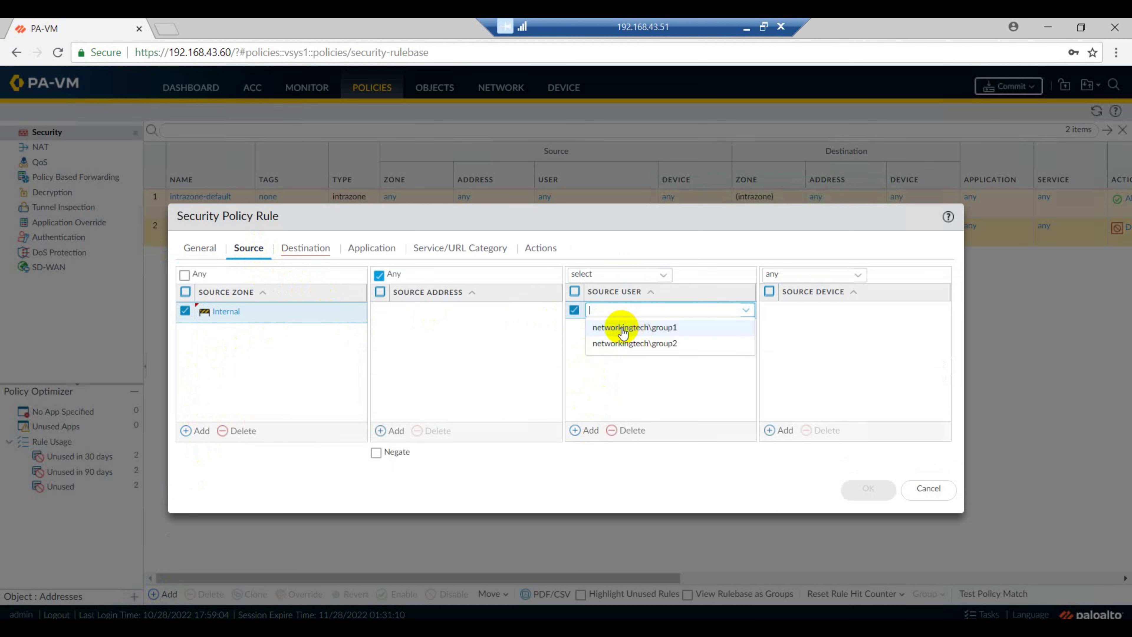
{"action": "left_click", "coordinate": [622, 332]}
{"action": "left_click", "coordinate": [589, 430]}
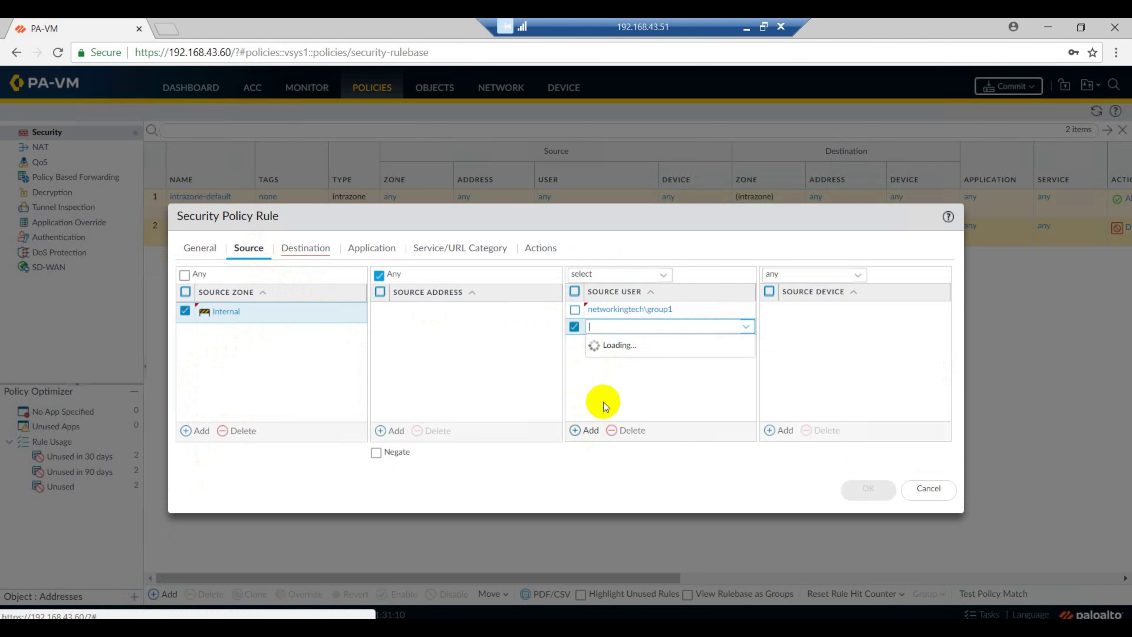
{"action": "left_click", "coordinate": [641, 360]}
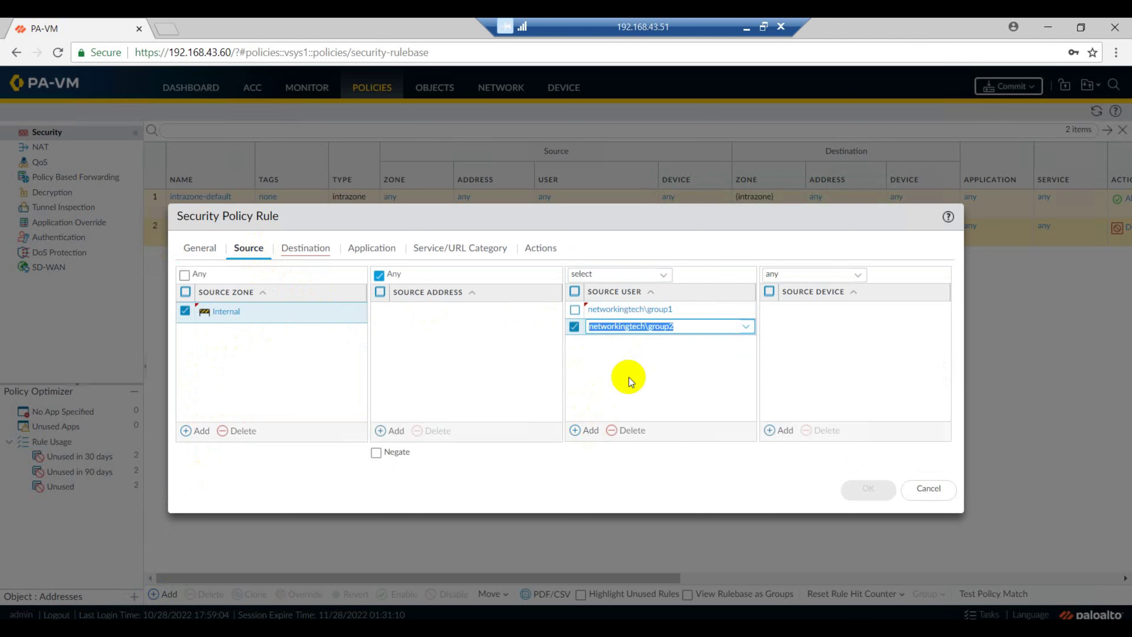
Set the rule's destination zone to External and save the rule
{"action": "left_click", "coordinate": [314, 249]}
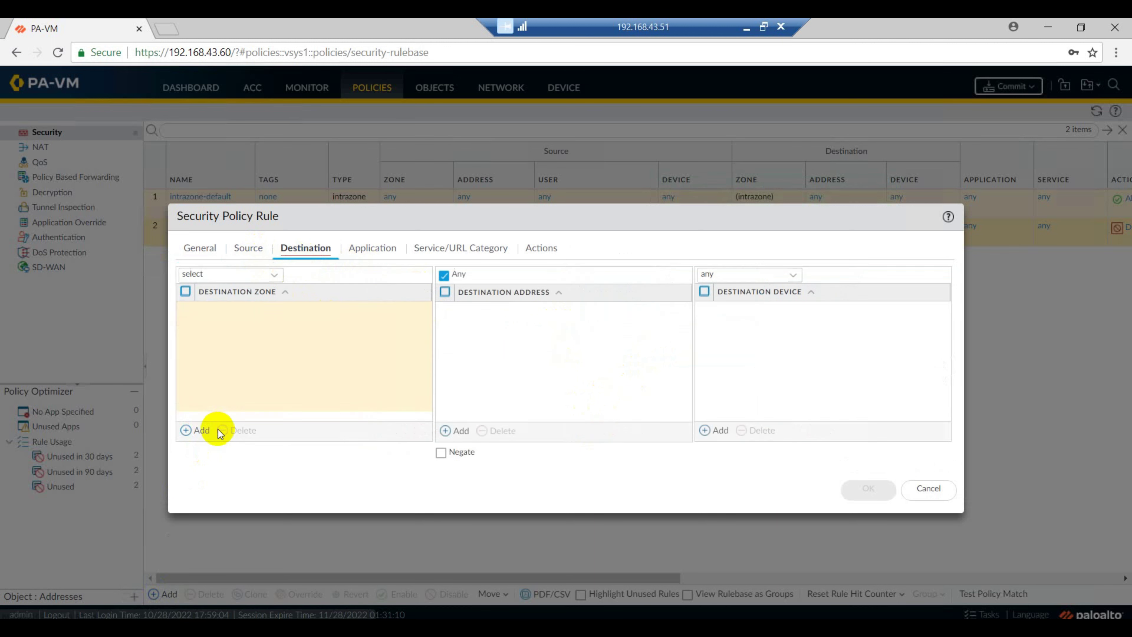
{"action": "left_click", "coordinate": [200, 430]}
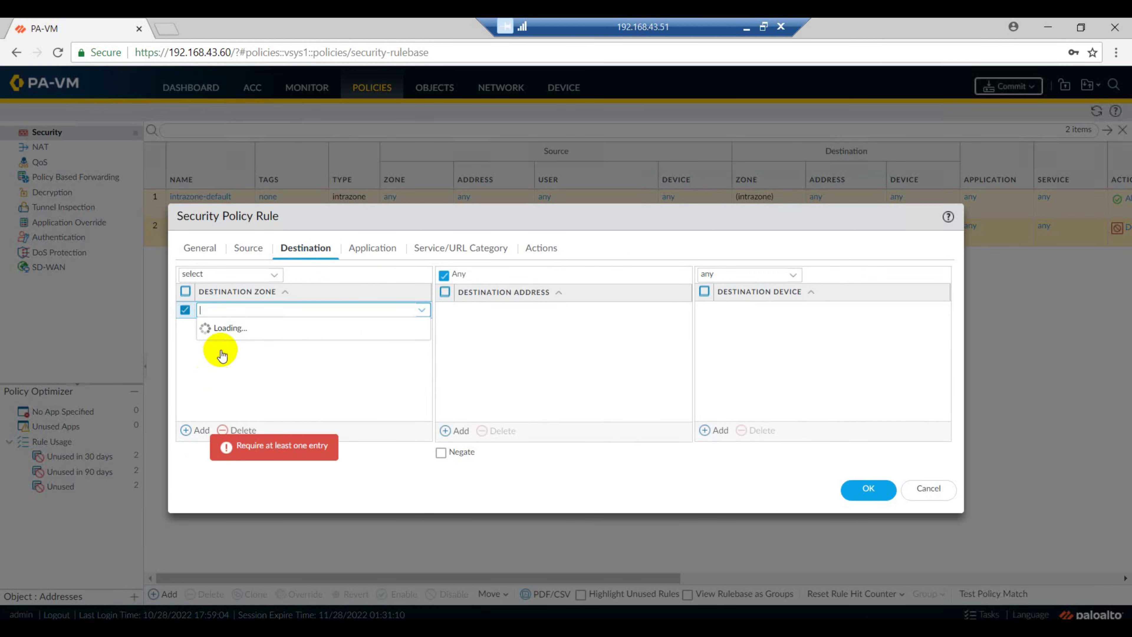
{"action": "left_click", "coordinate": [223, 331]}
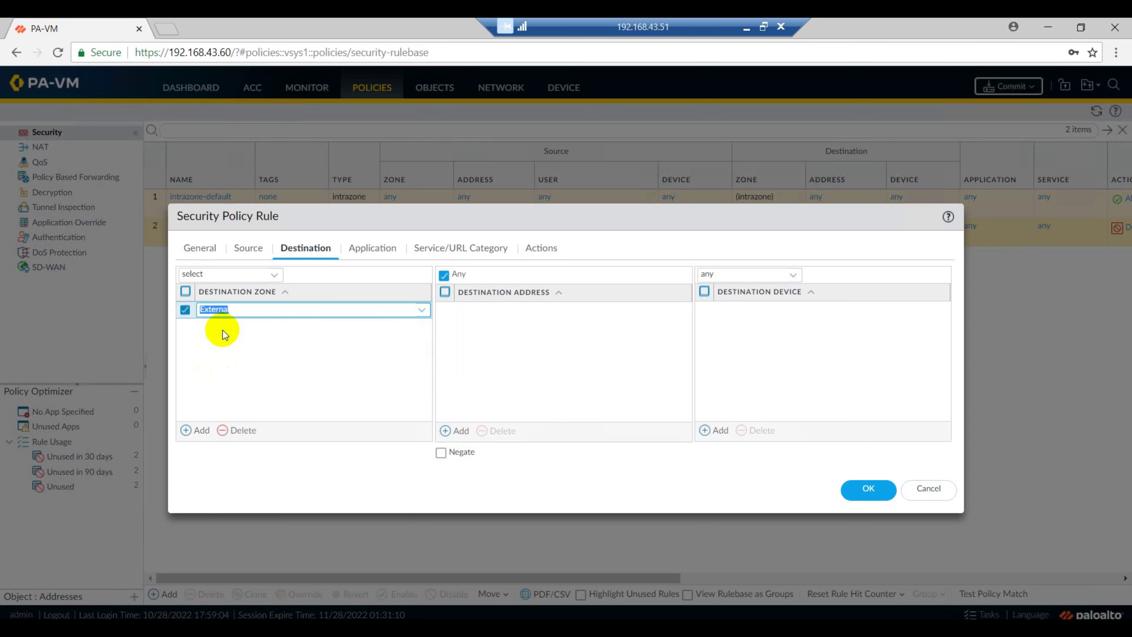
{"action": "left_click", "coordinate": [371, 250]}
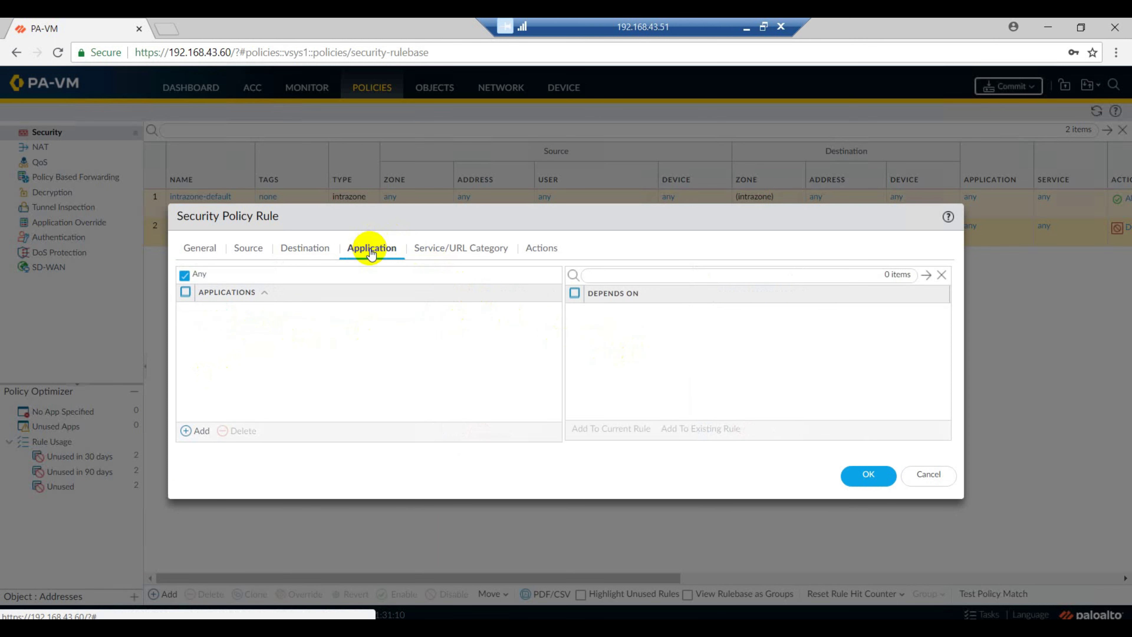
{"action": "left_click", "coordinate": [464, 250]}
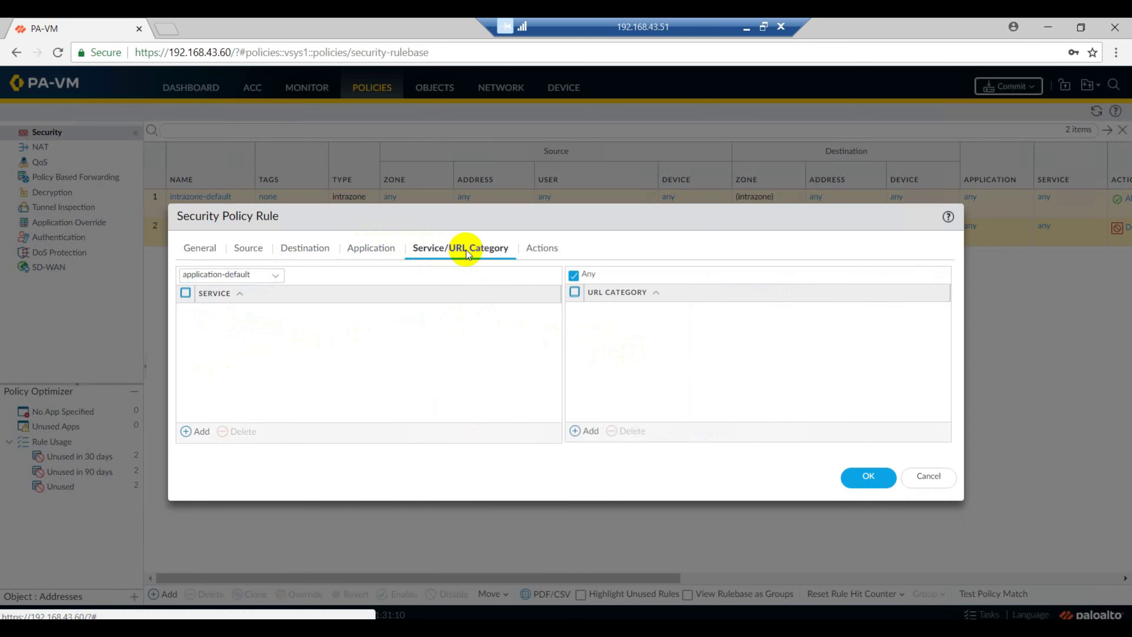
{"action": "left_click", "coordinate": [539, 251]}
{"action": "left_click", "coordinate": [869, 443]}
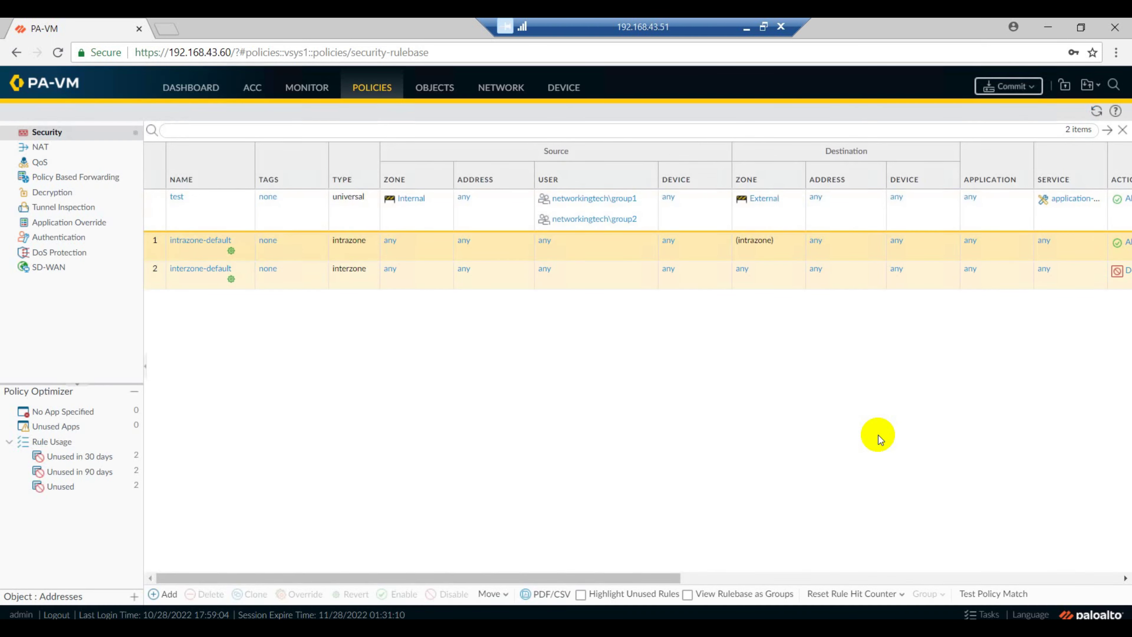
Commit the configuration containing the test rule and close the finished status window
{"action": "left_click", "coordinate": [987, 84]}
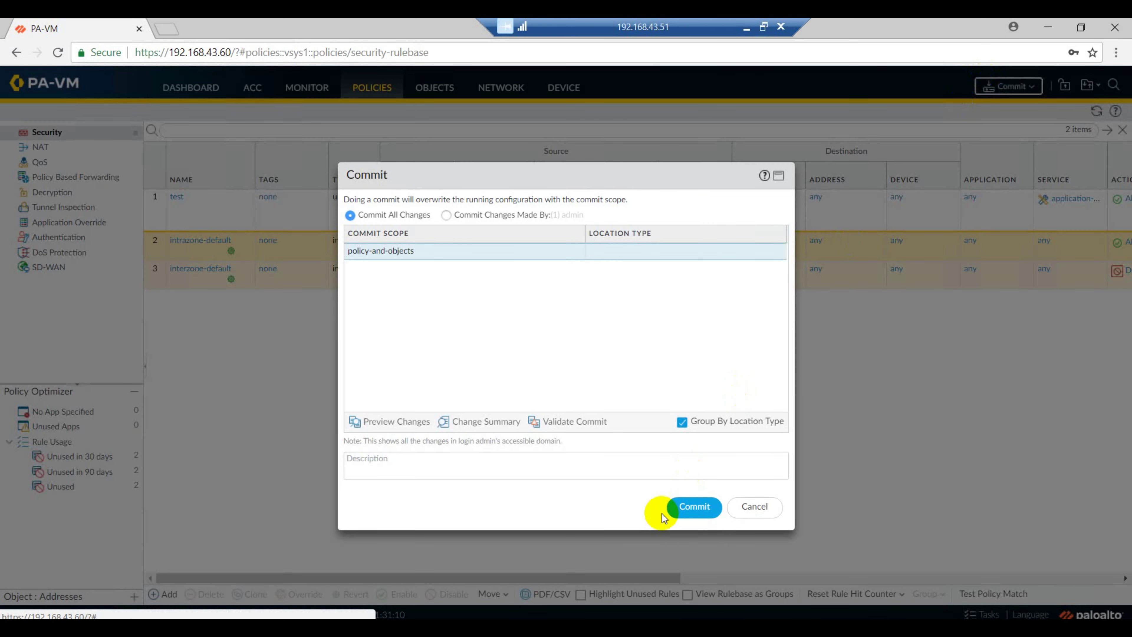
{"action": "left_click", "coordinate": [694, 507]}
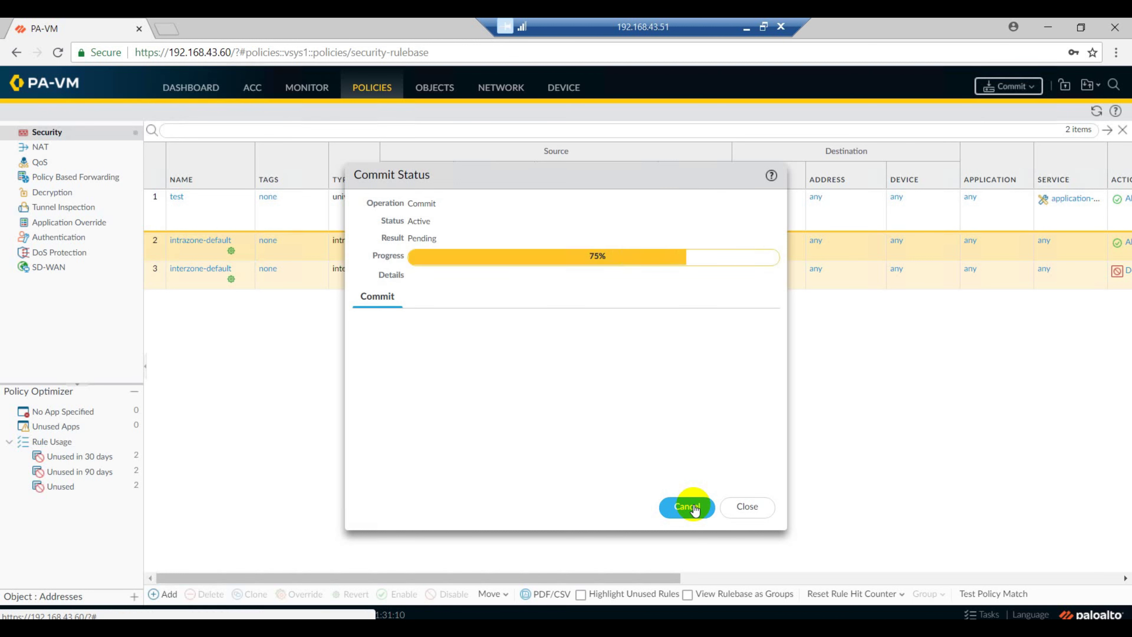
{"action": "left_click", "coordinate": [747, 510]}
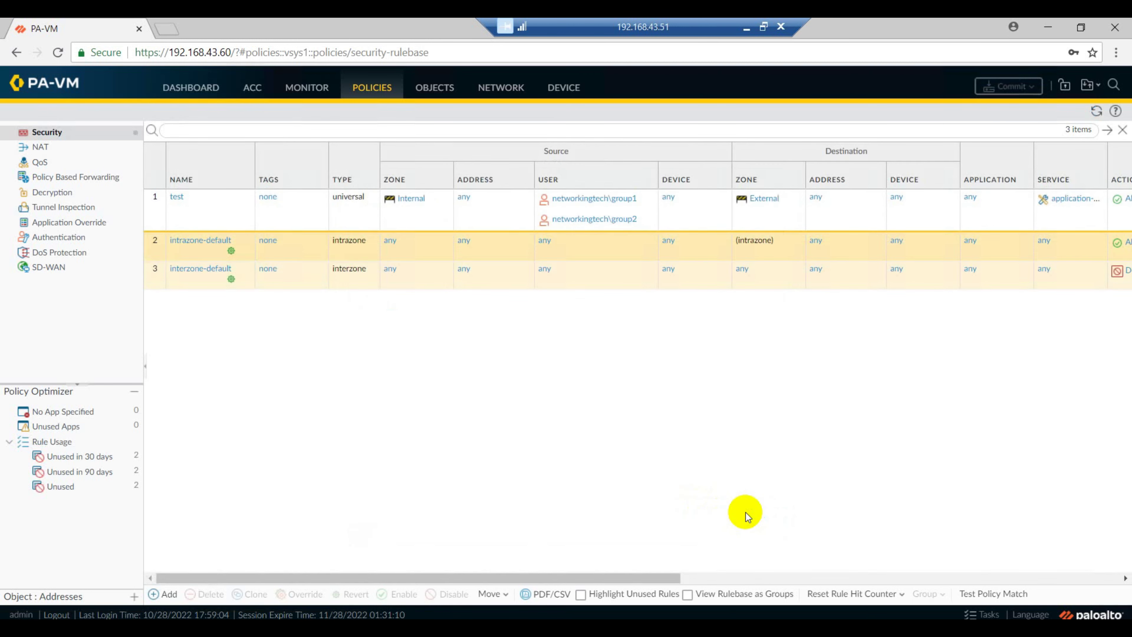